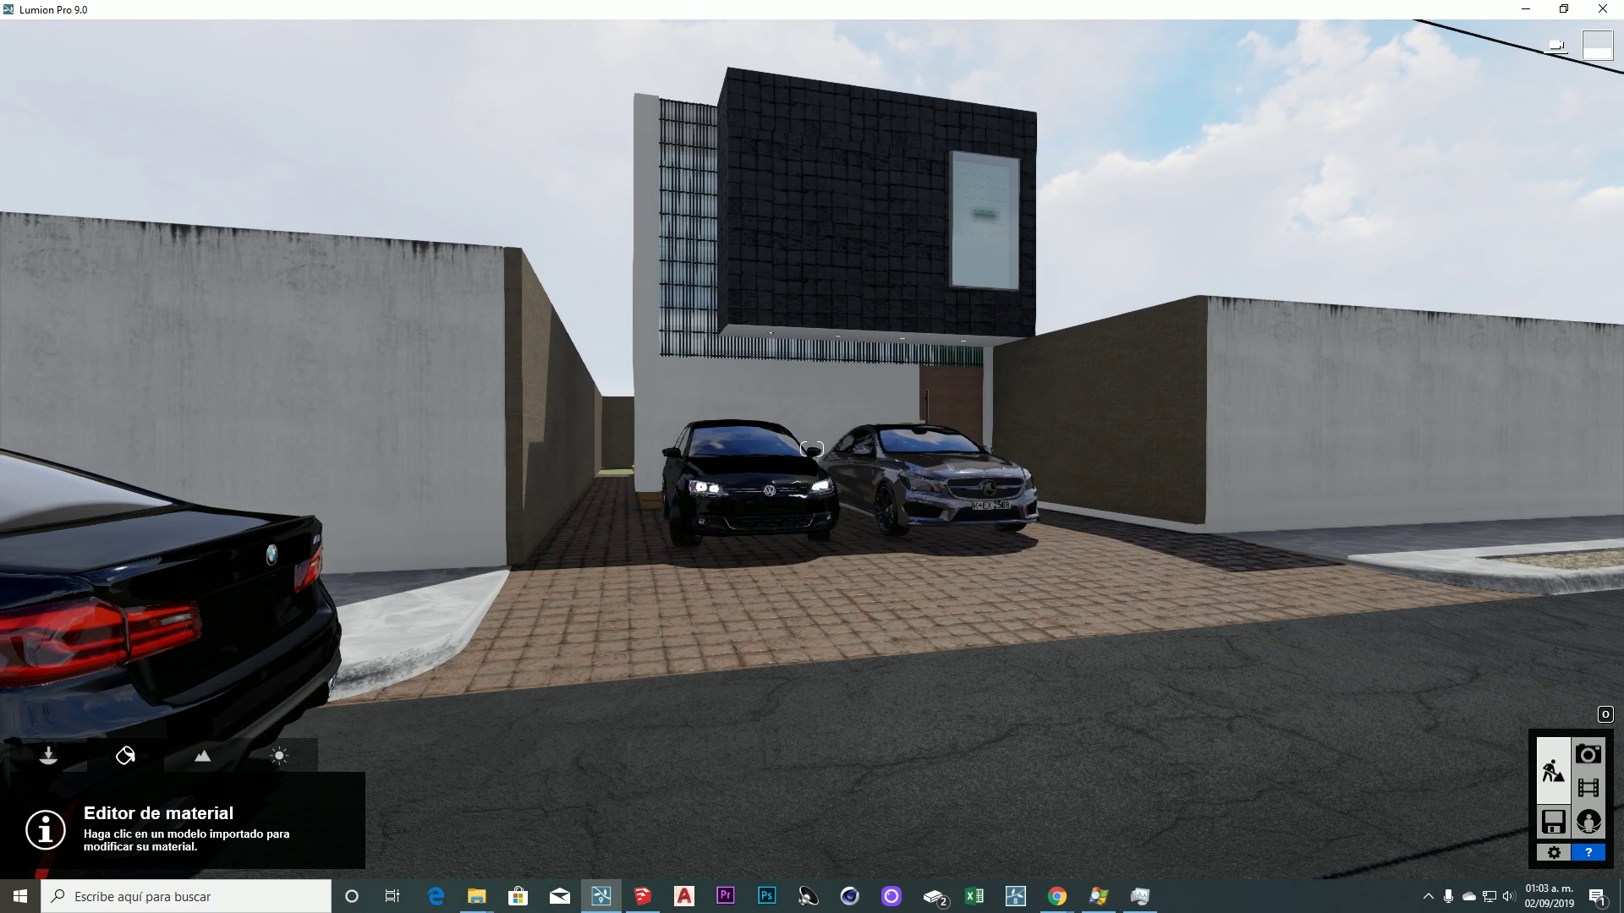
Move the camera to a street-level view of the driveway, both parked cars and the house
right_drag(812, 448, 811, 449)
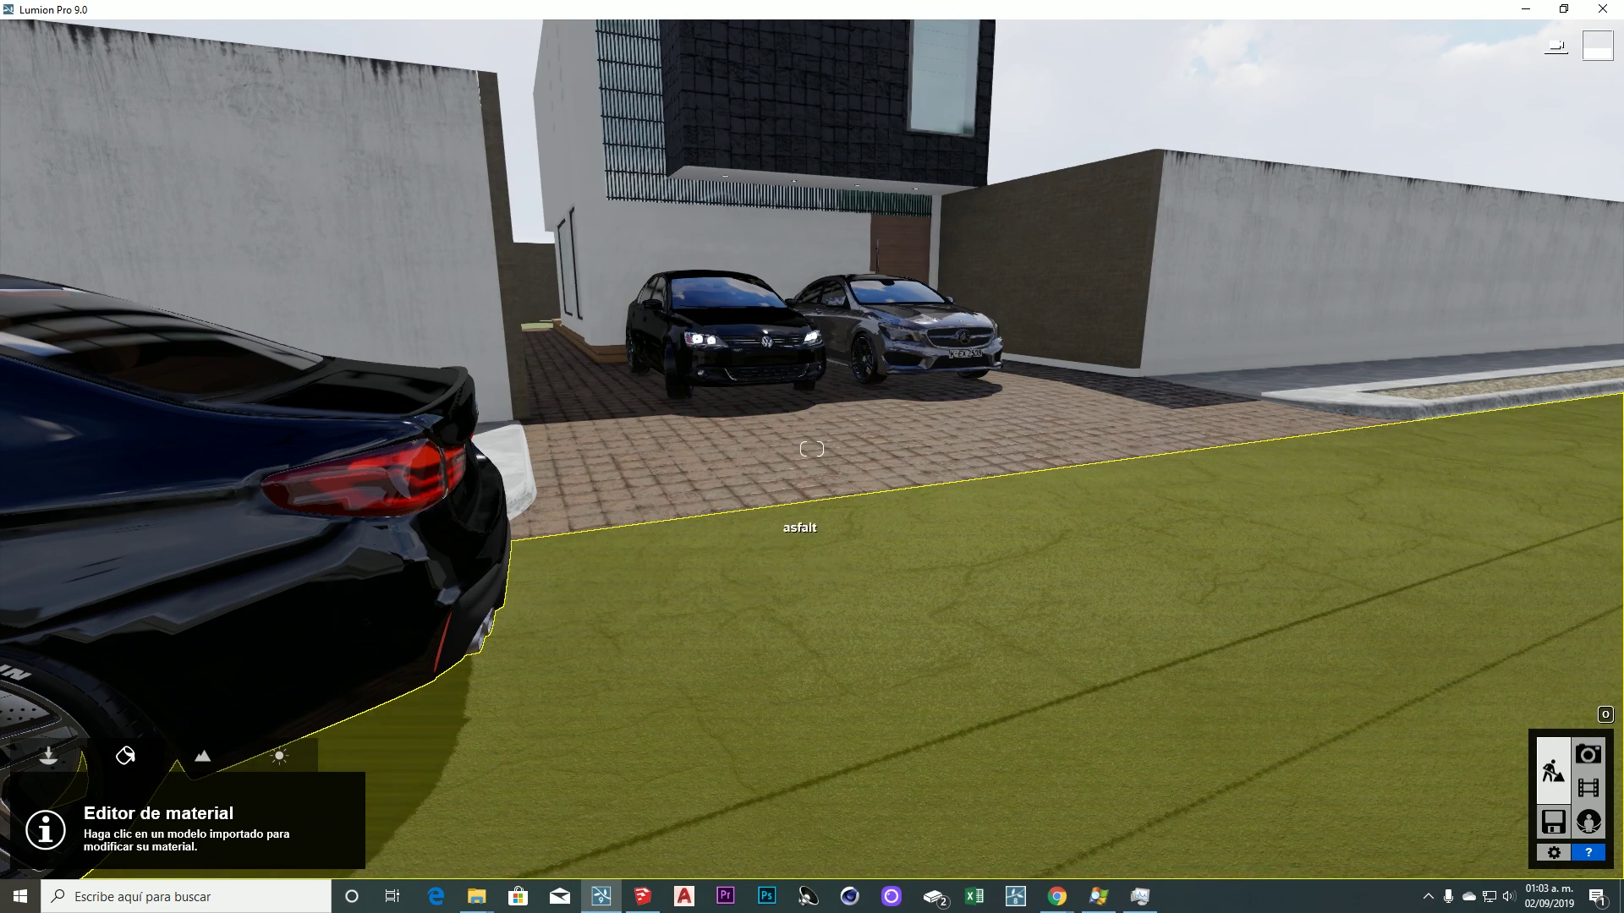
right_drag(812, 449, 812, 449)
key(w)
key(s)
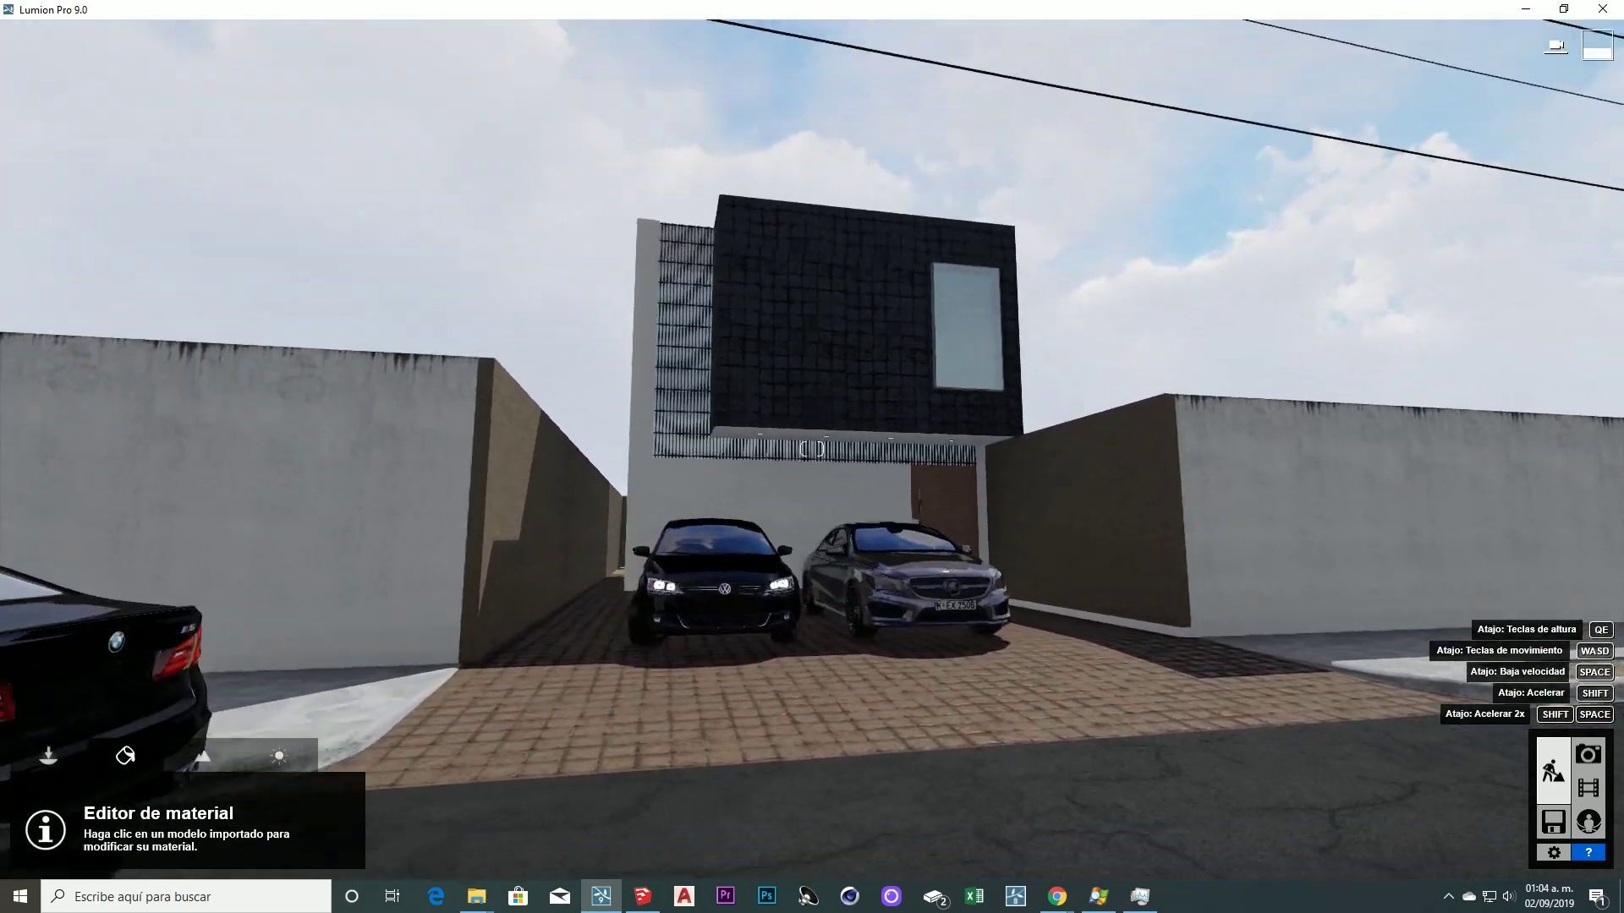
key(w)
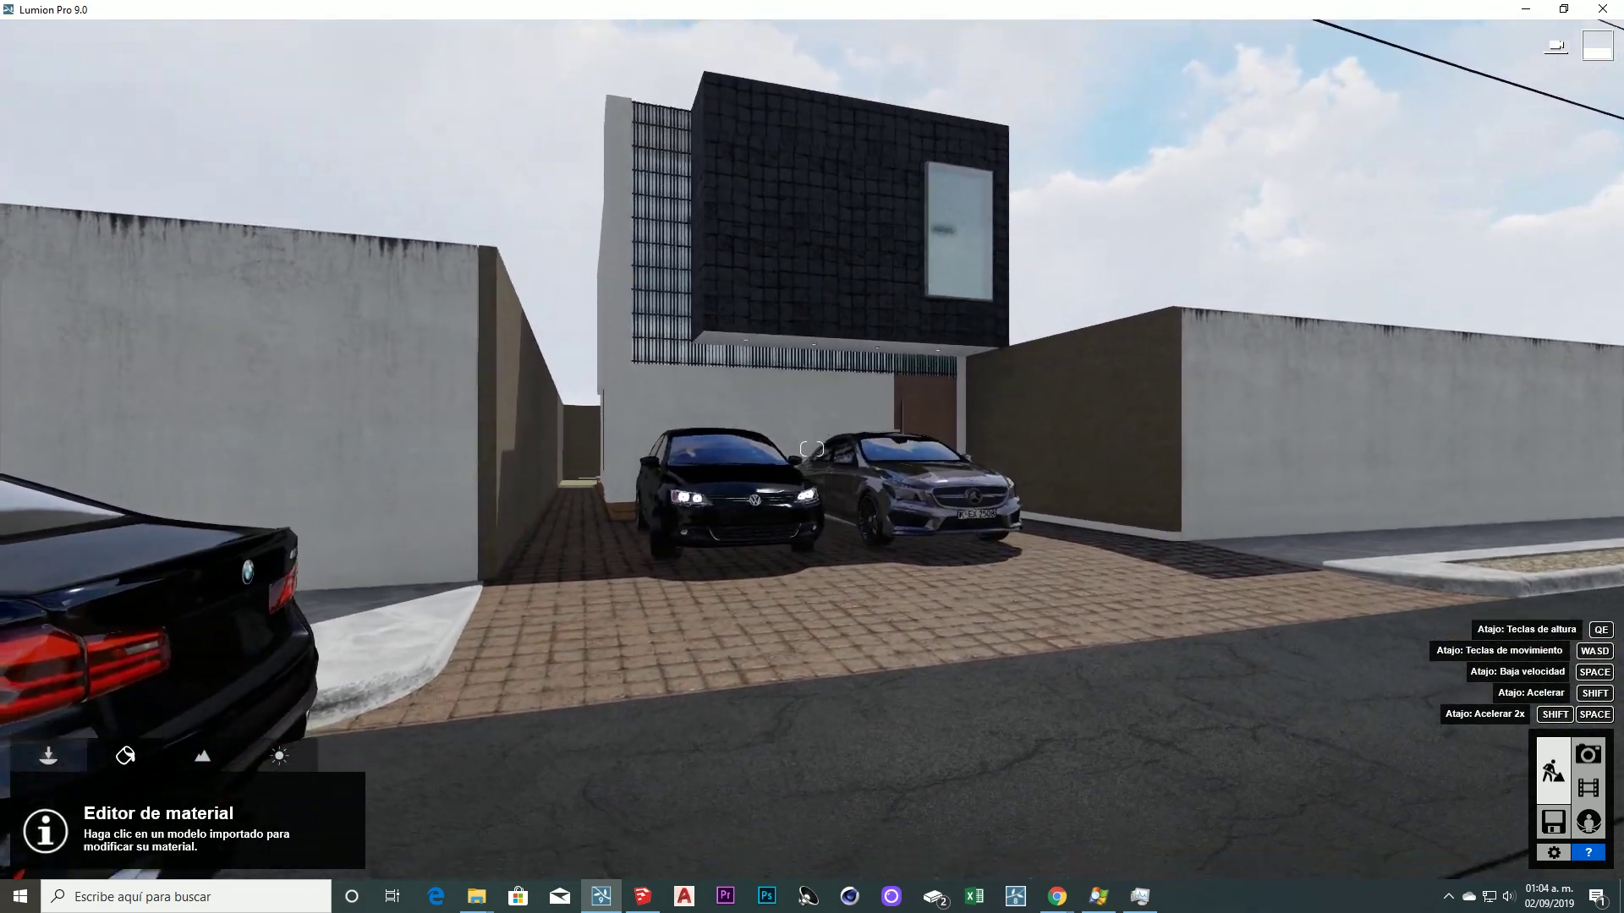
right_drag(811, 449, 812, 449)
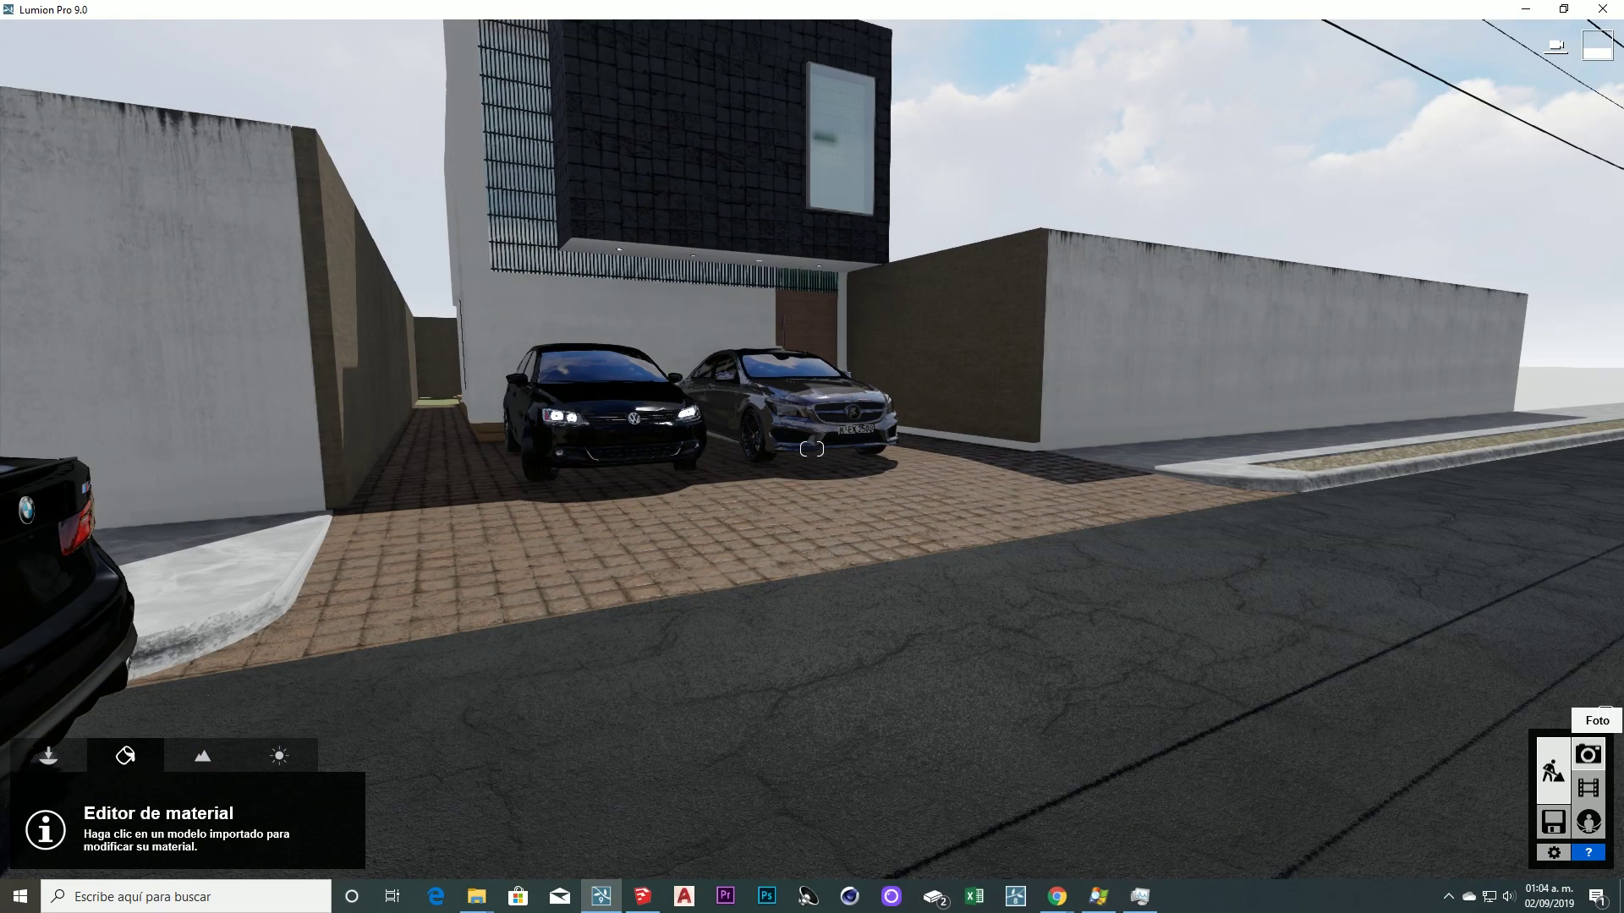
Switch to Photo mode and review saved photos 1 through 4
click(1588, 753)
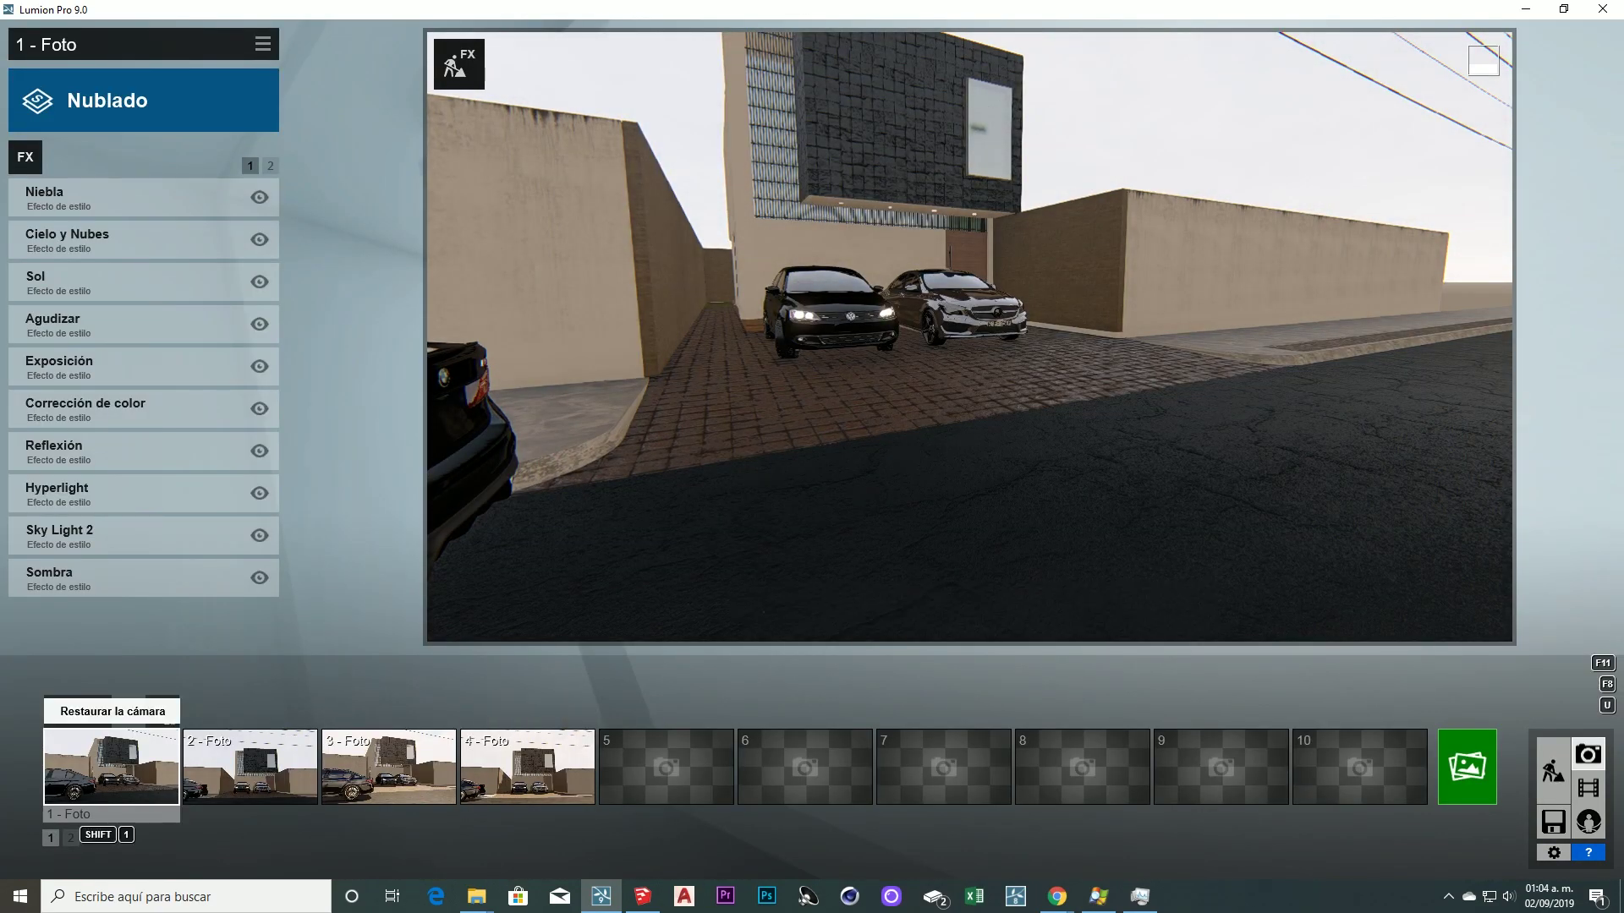
click(111, 765)
click(250, 765)
click(389, 765)
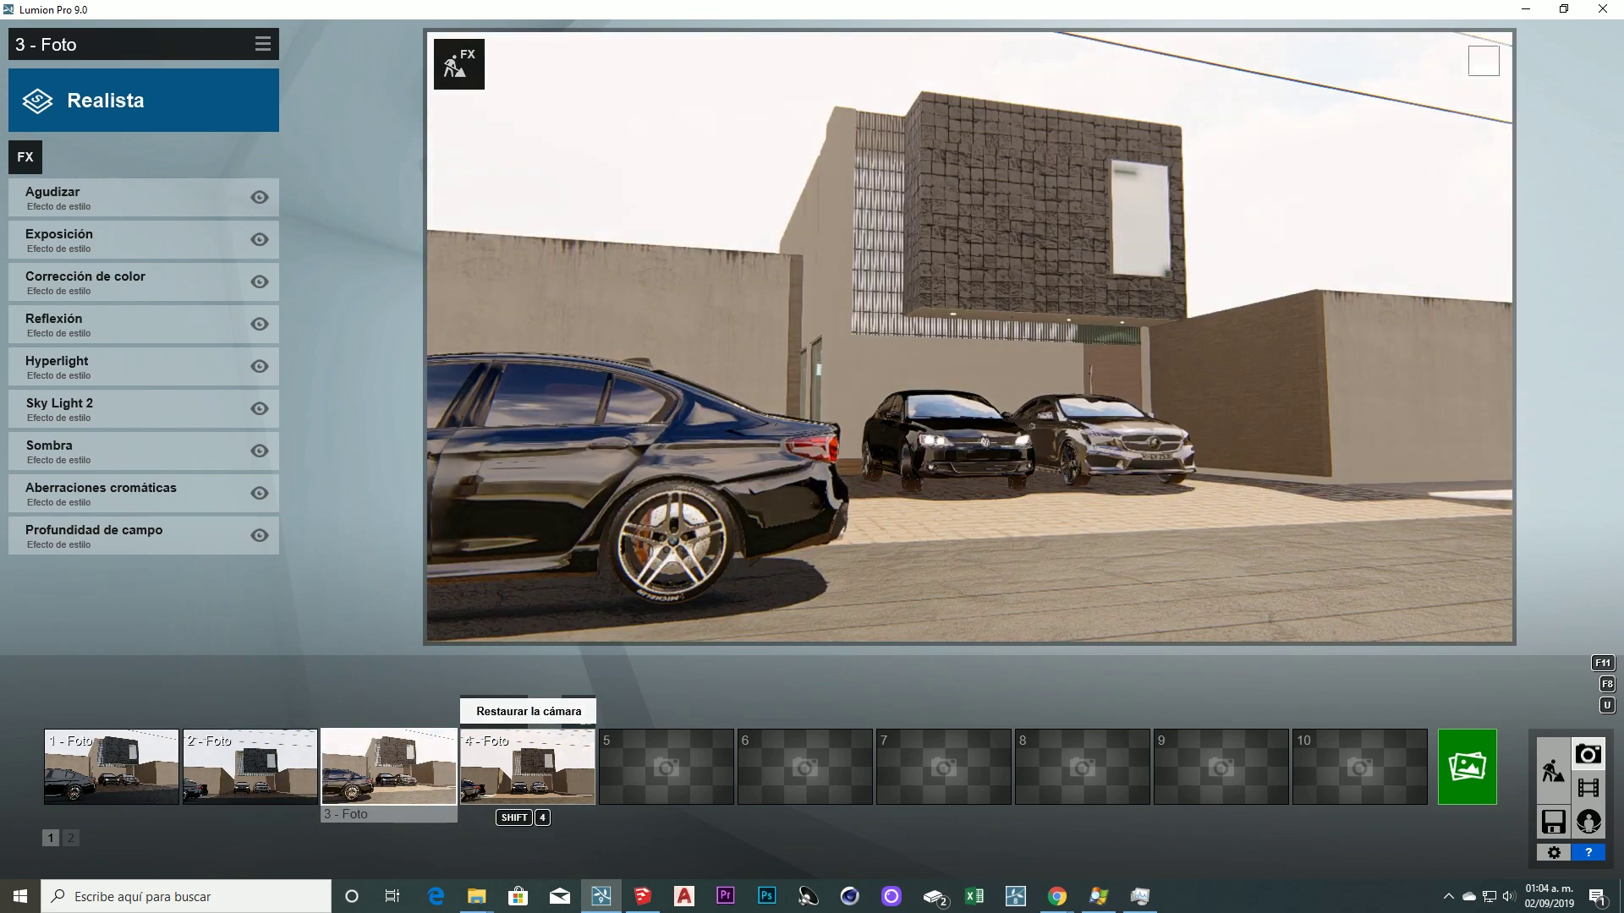
click(527, 766)
click(388, 765)
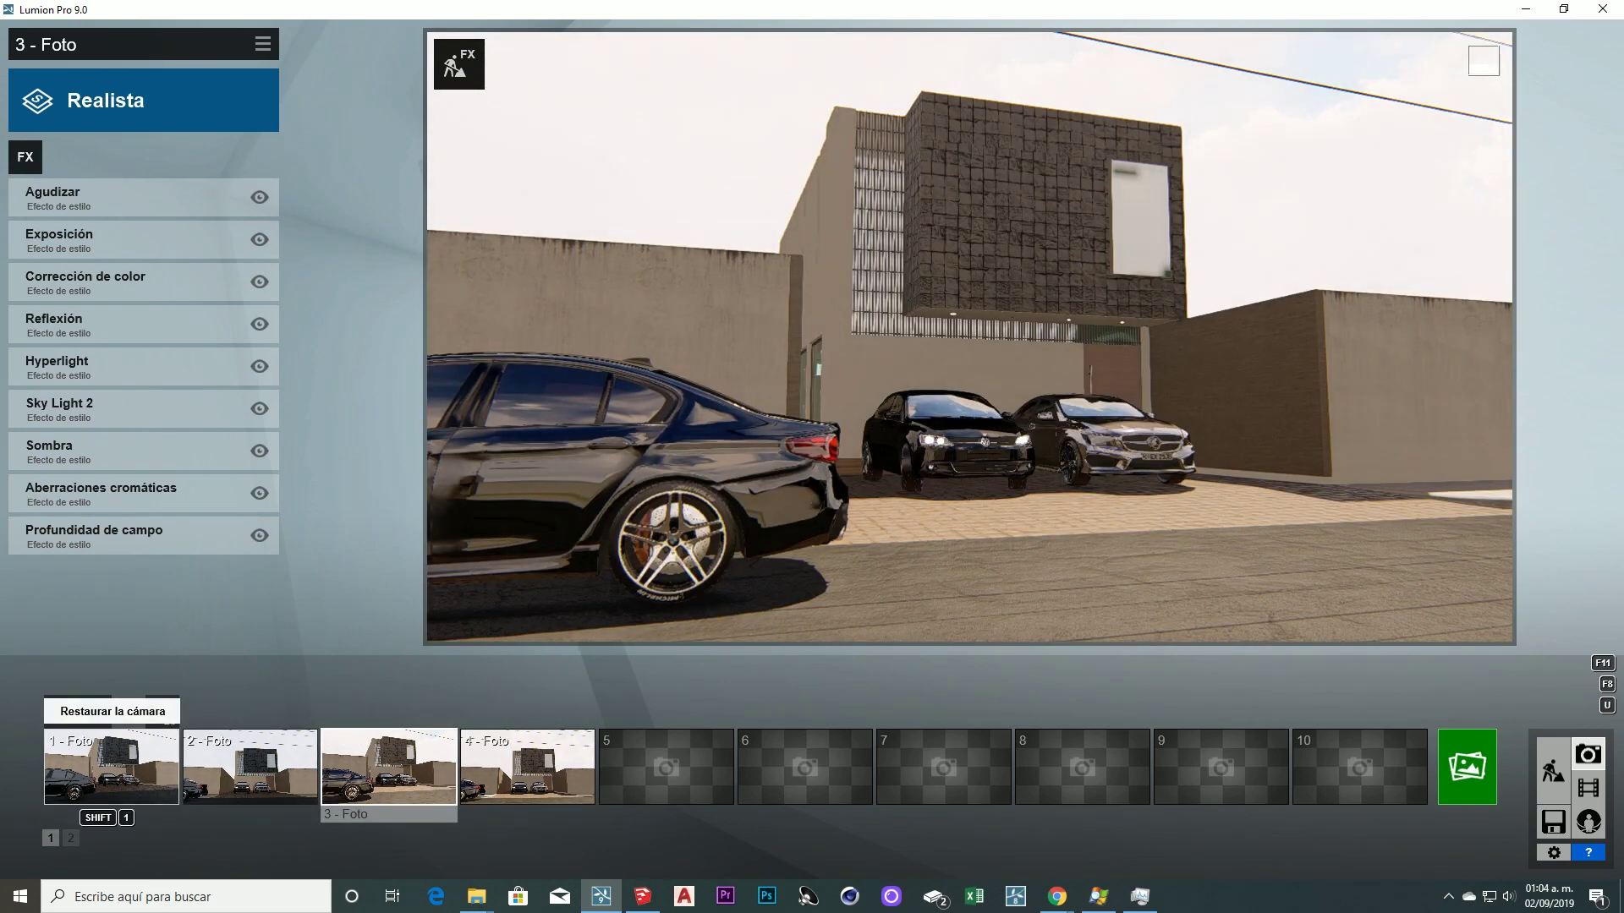
click(111, 765)
Save the current views as photos 5 and 6, then reselect photo 5 to add an effect
click(665, 765)
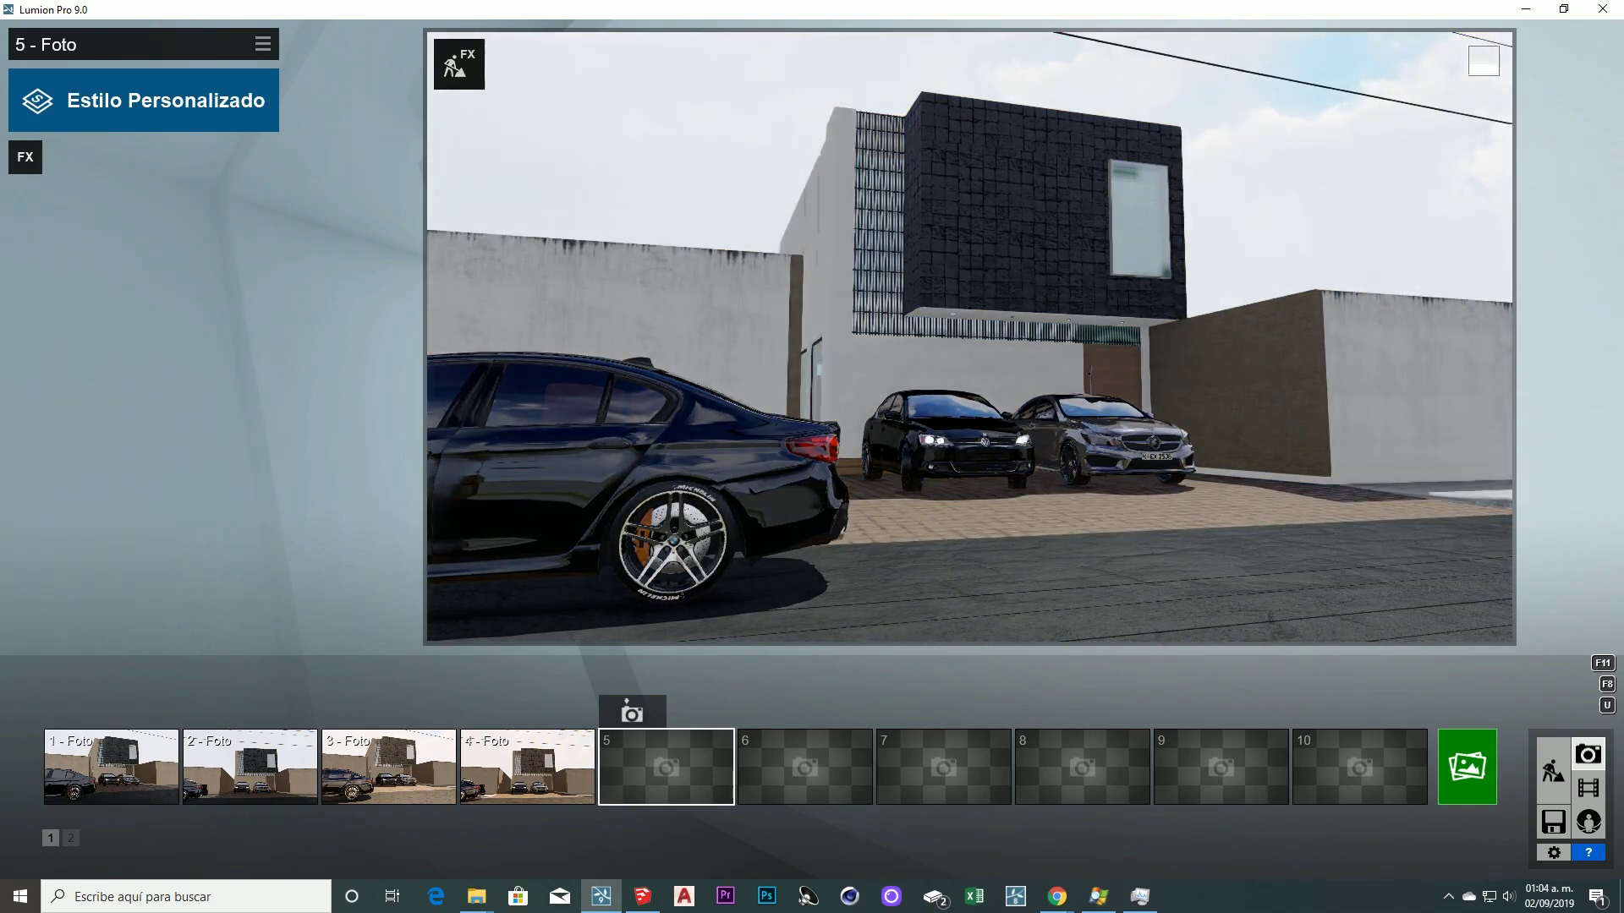
click(632, 713)
click(249, 766)
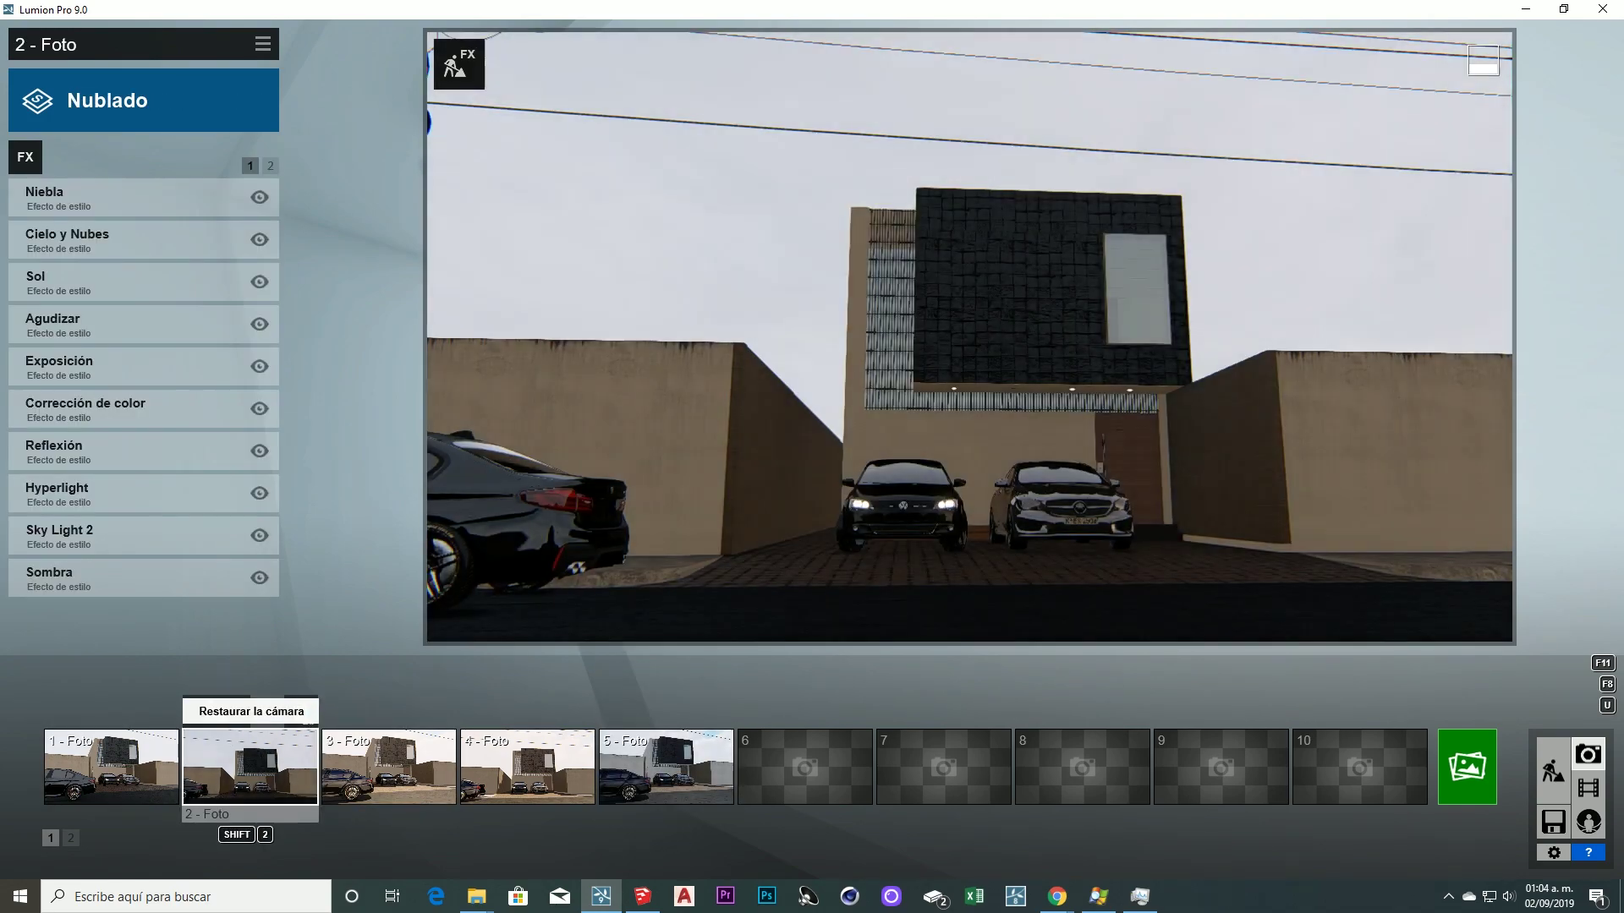
click(804, 765)
click(770, 713)
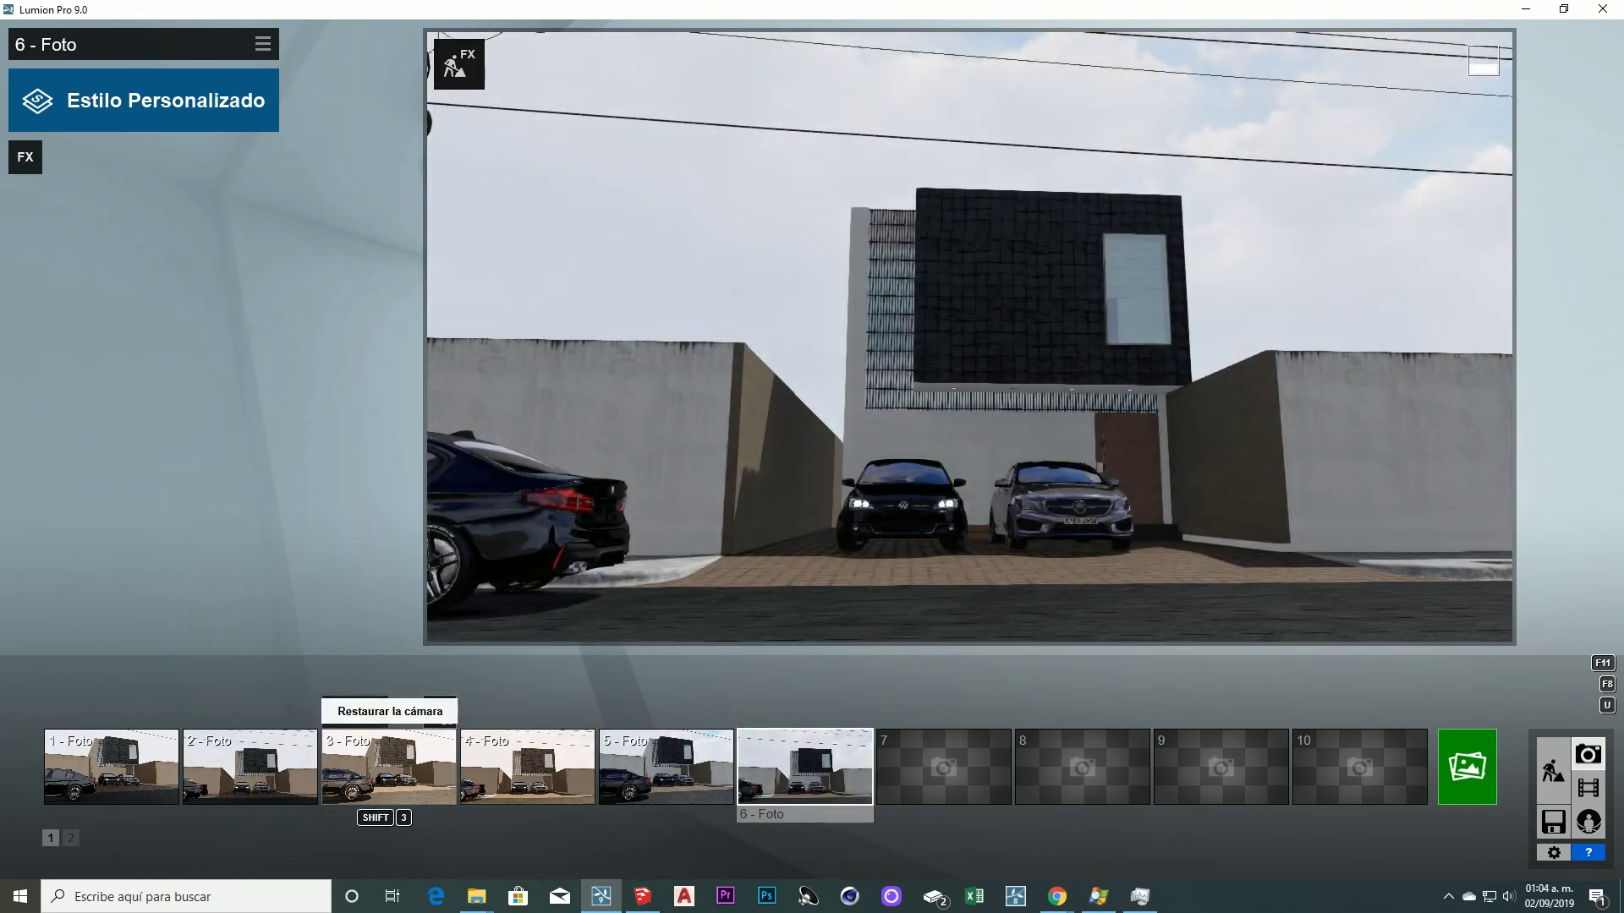
click(665, 765)
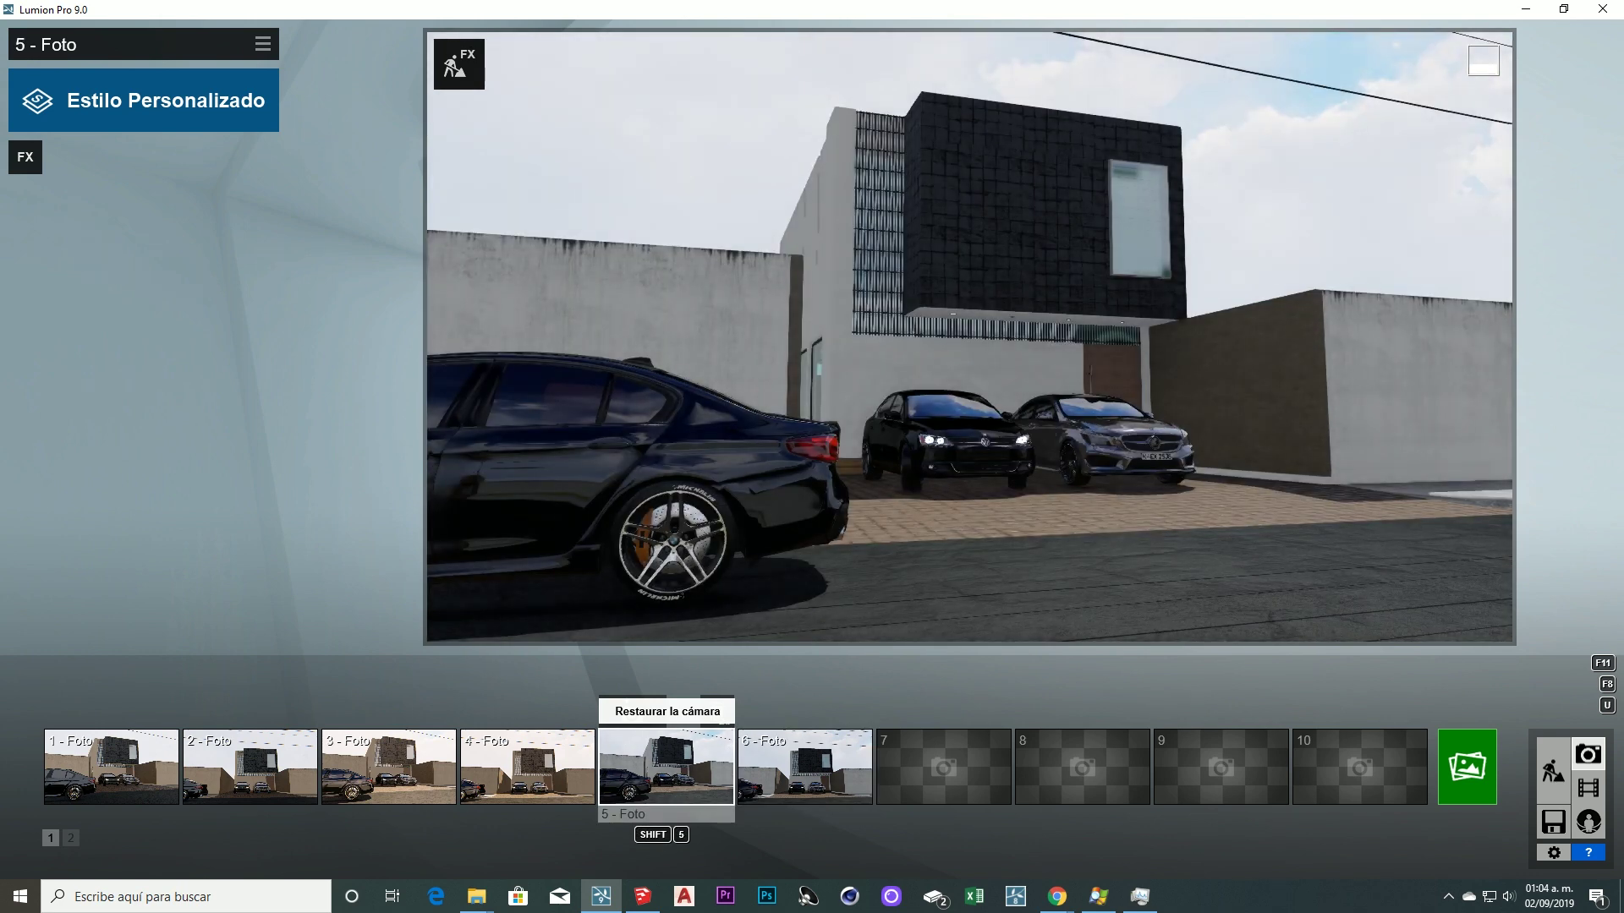
click(24, 156)
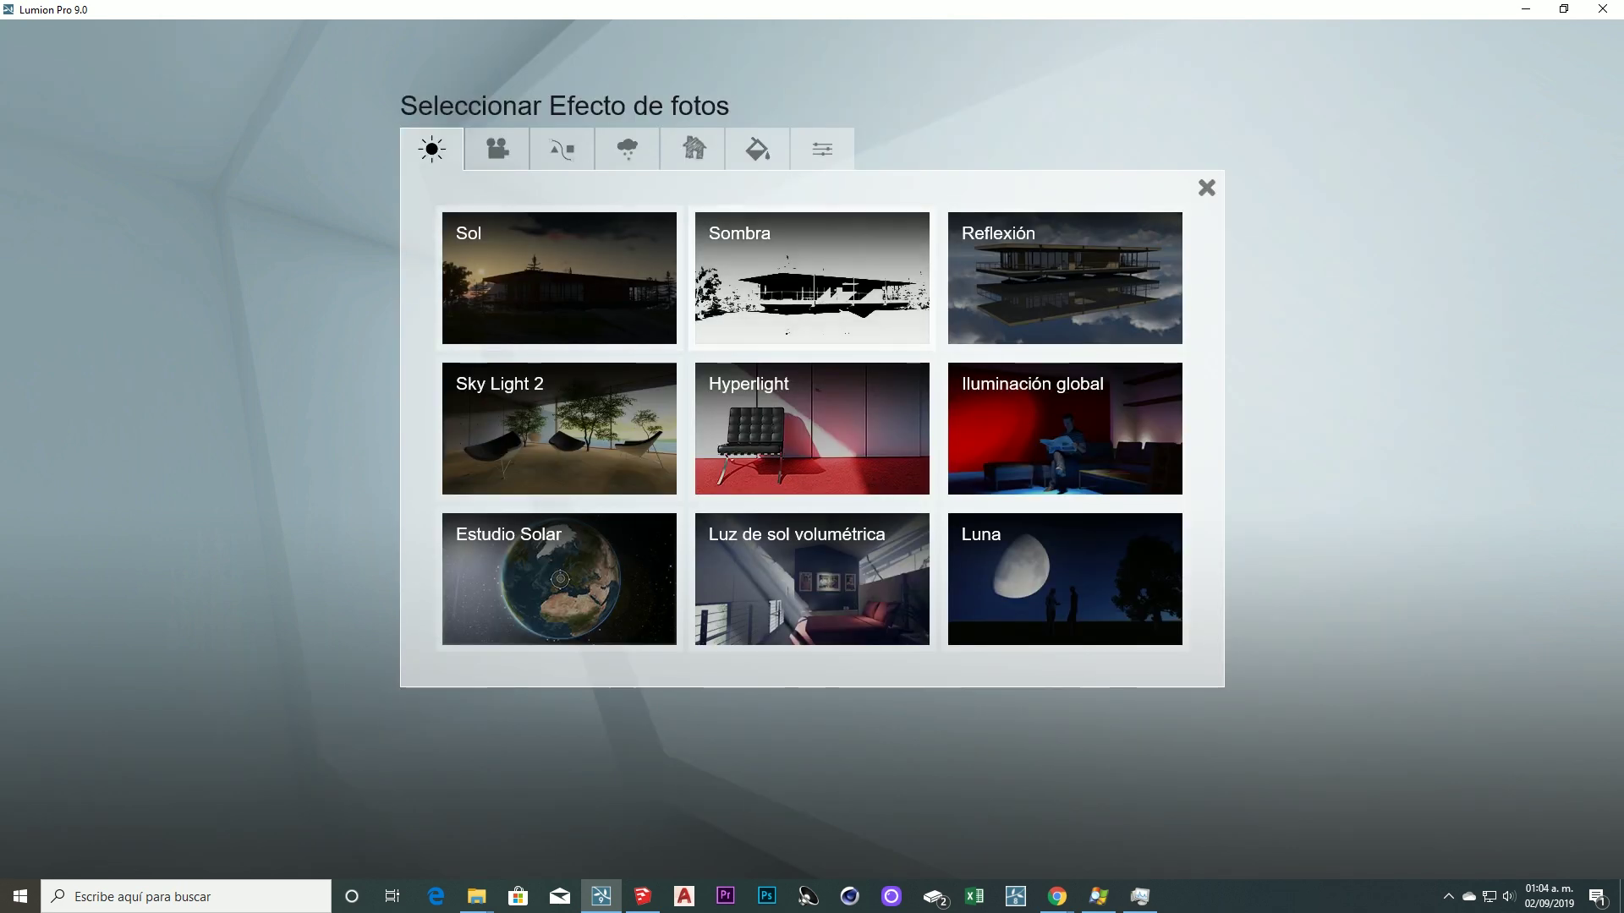
Add Reflexión to photo 5, compare it with photo 6, and begin reflection-plane editing
click(1064, 279)
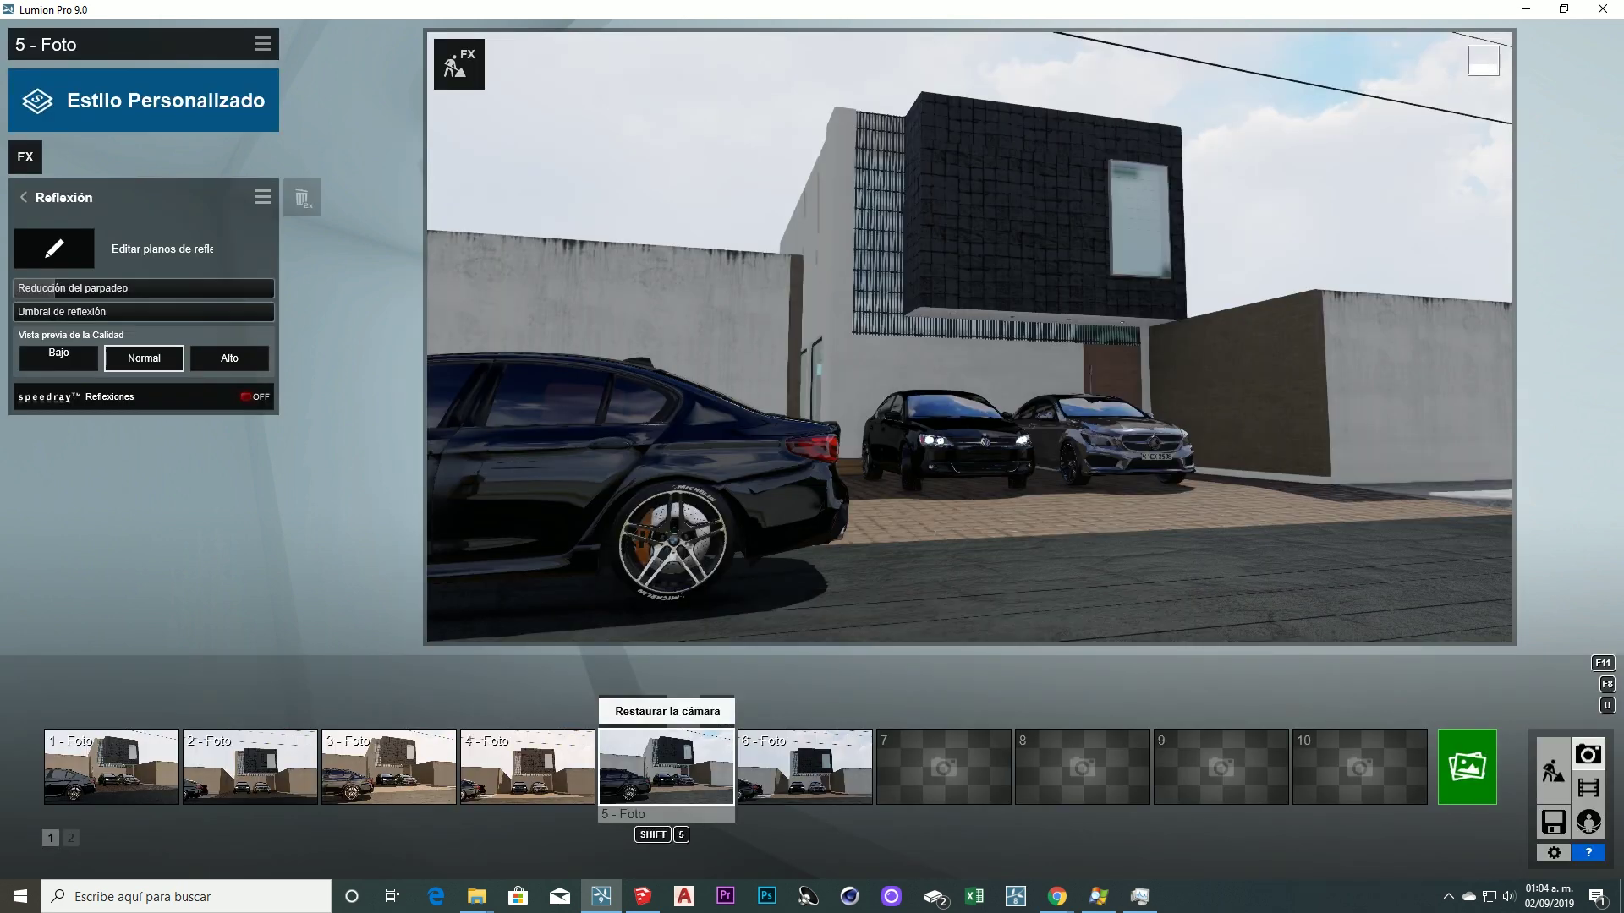
click(804, 766)
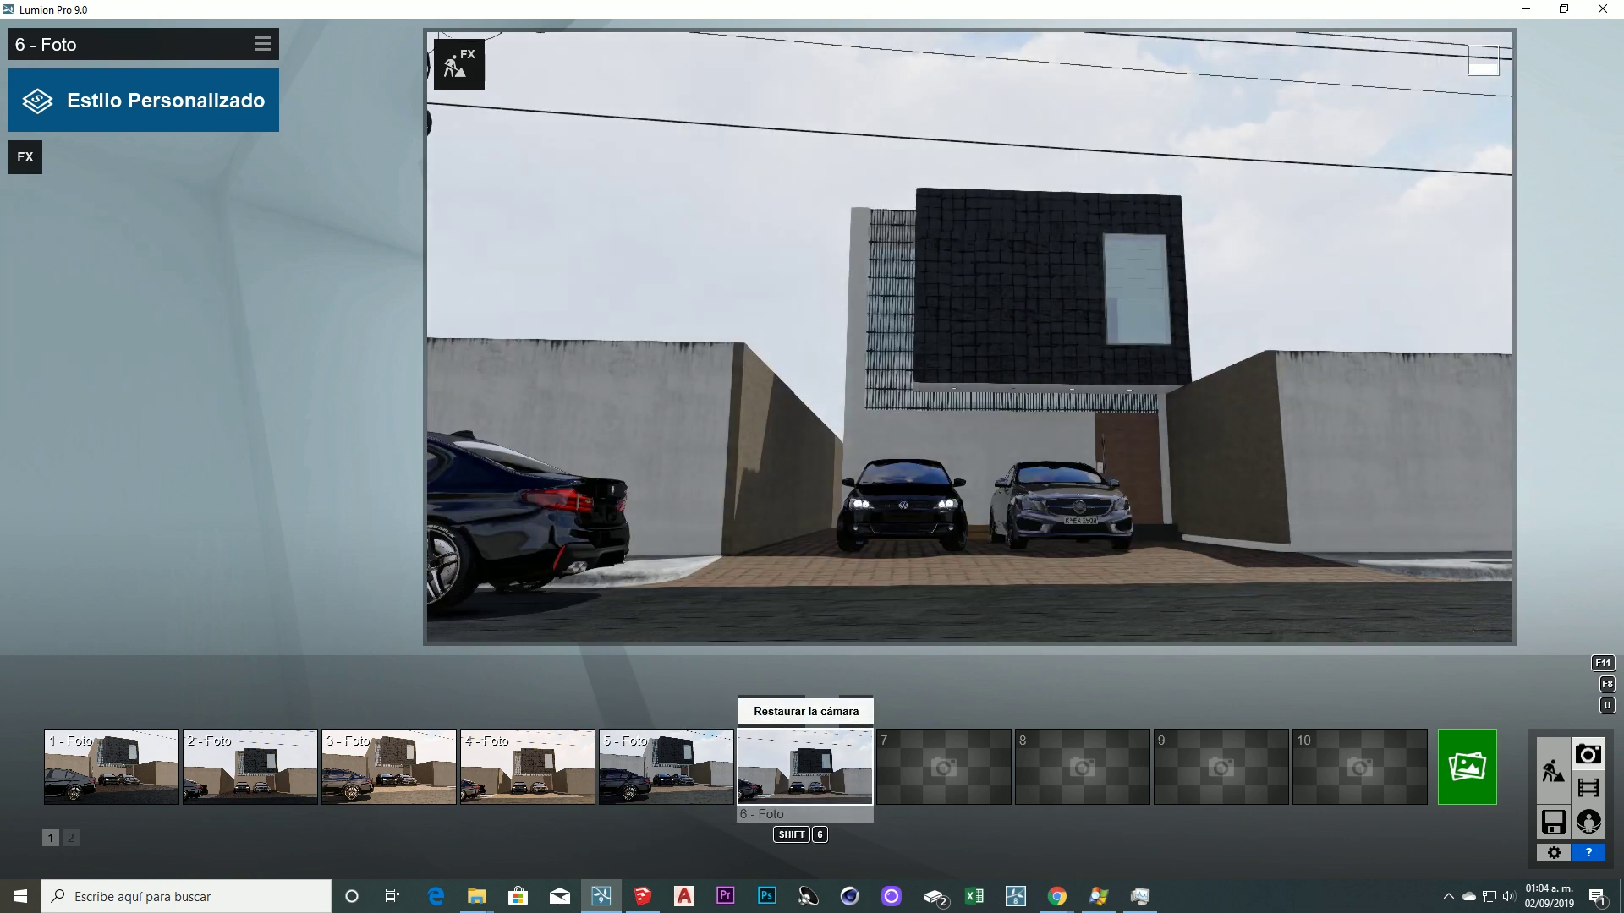
click(667, 765)
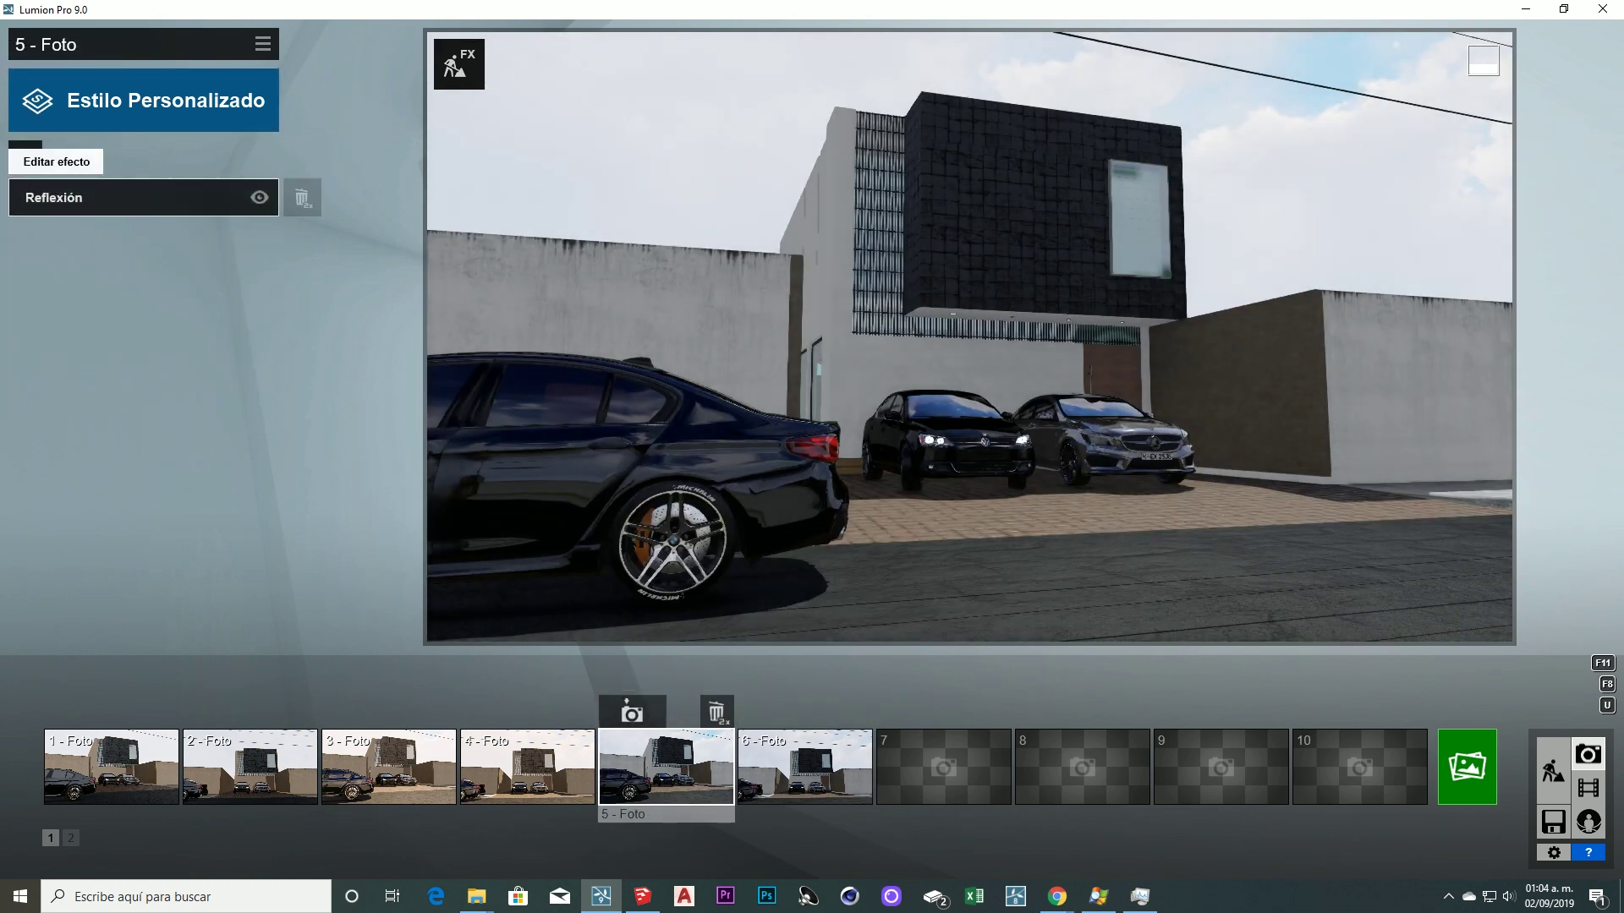
click(85, 197)
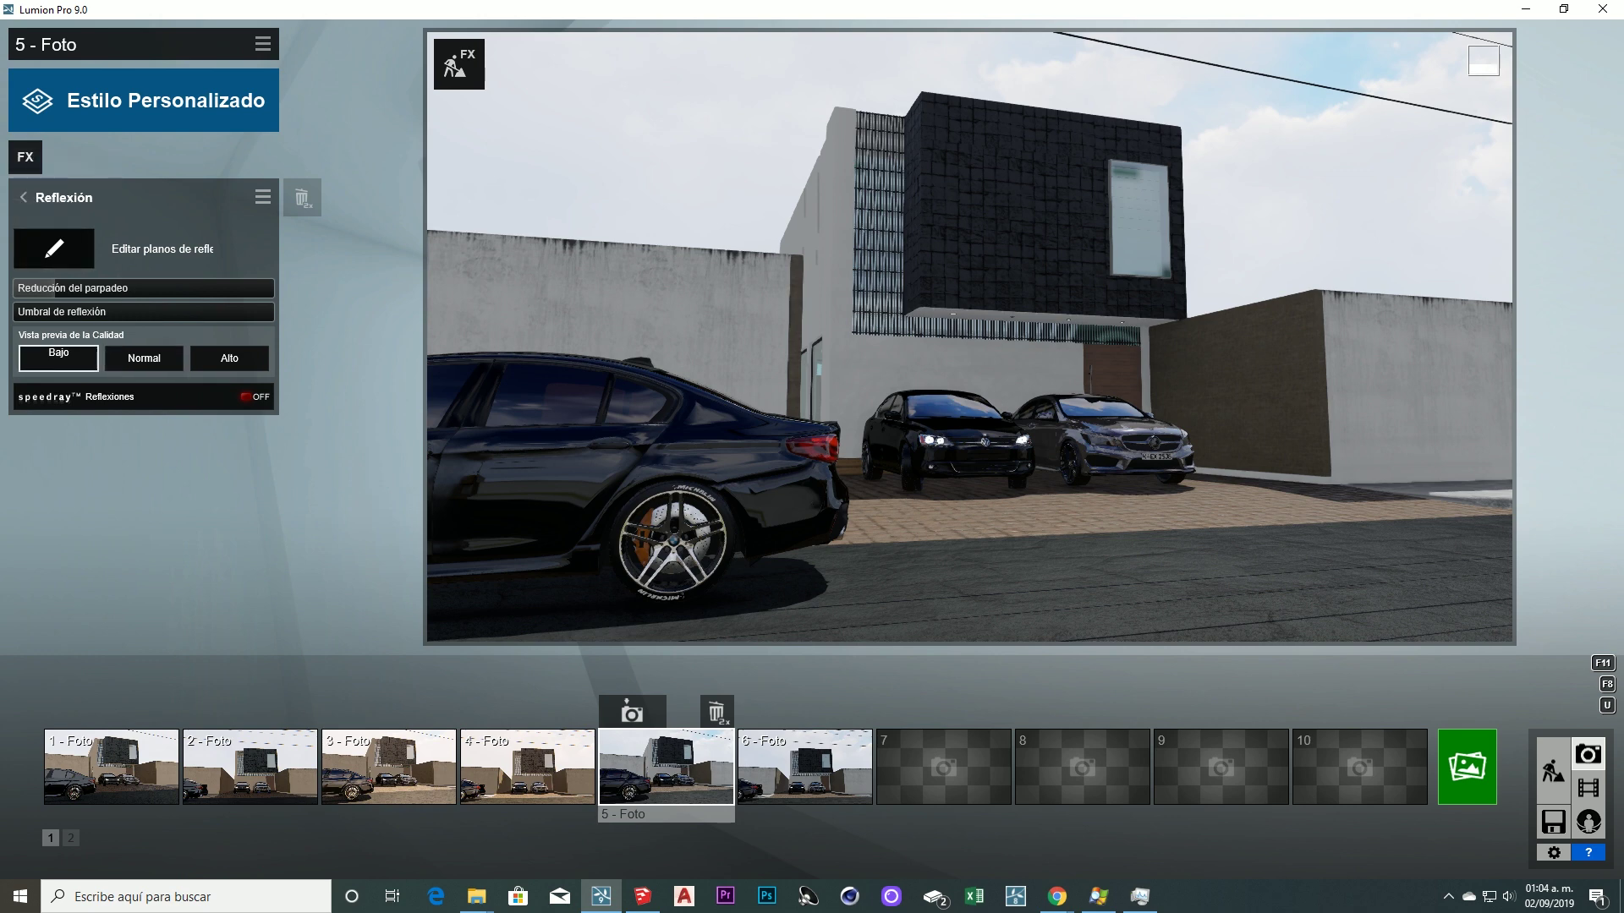
click(53, 248)
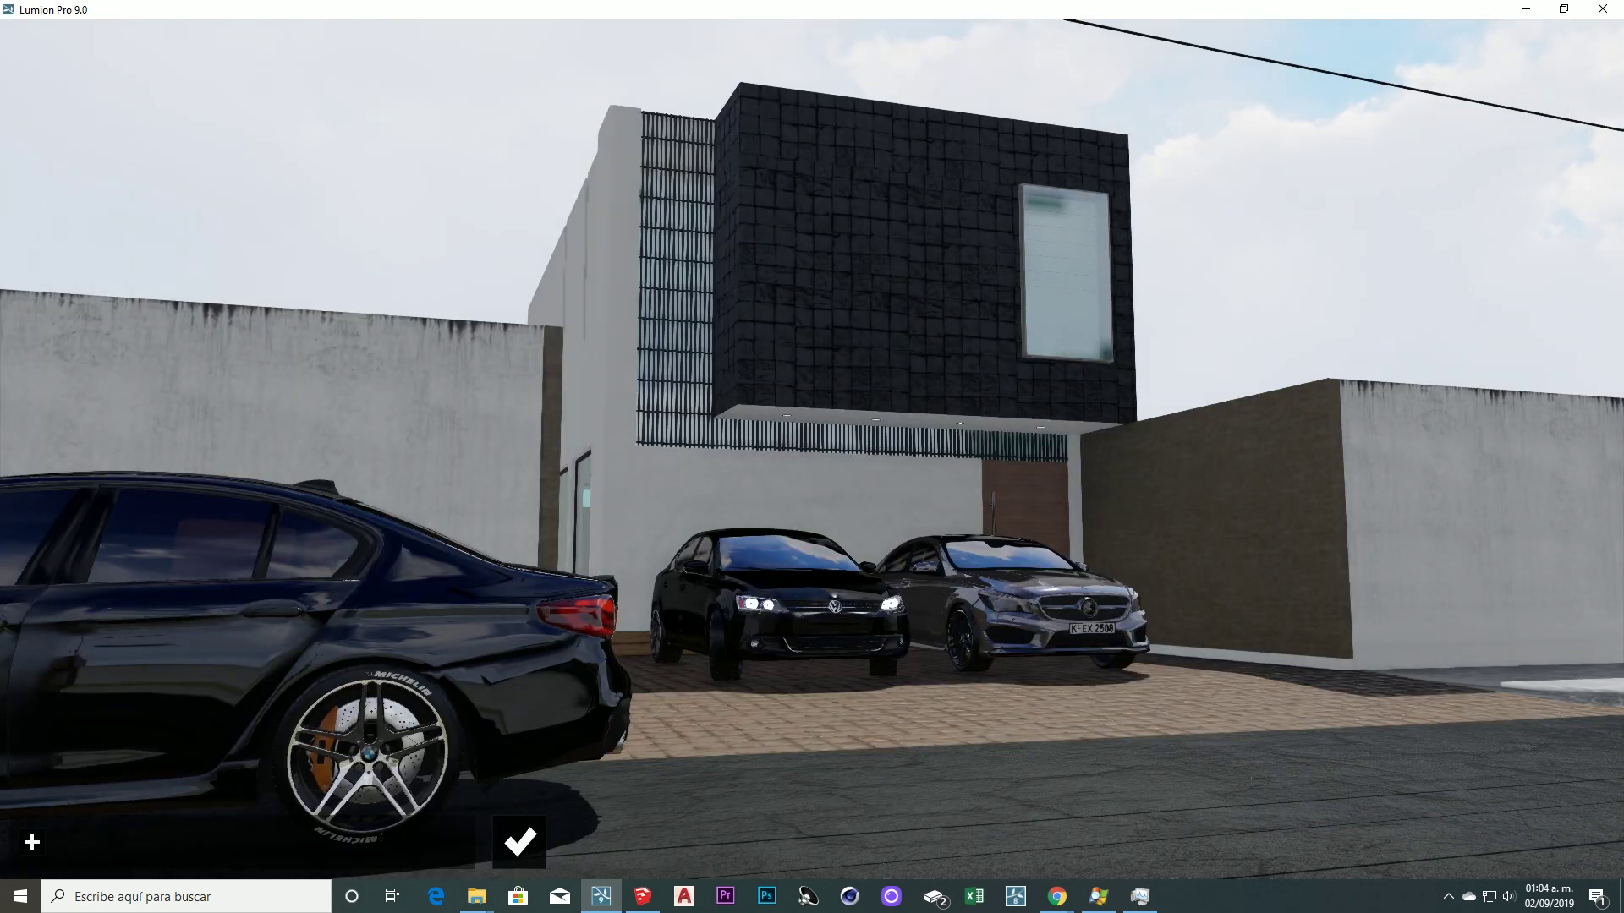
Place reflection plane 1 on the facade wall with the large upper window
key(w)
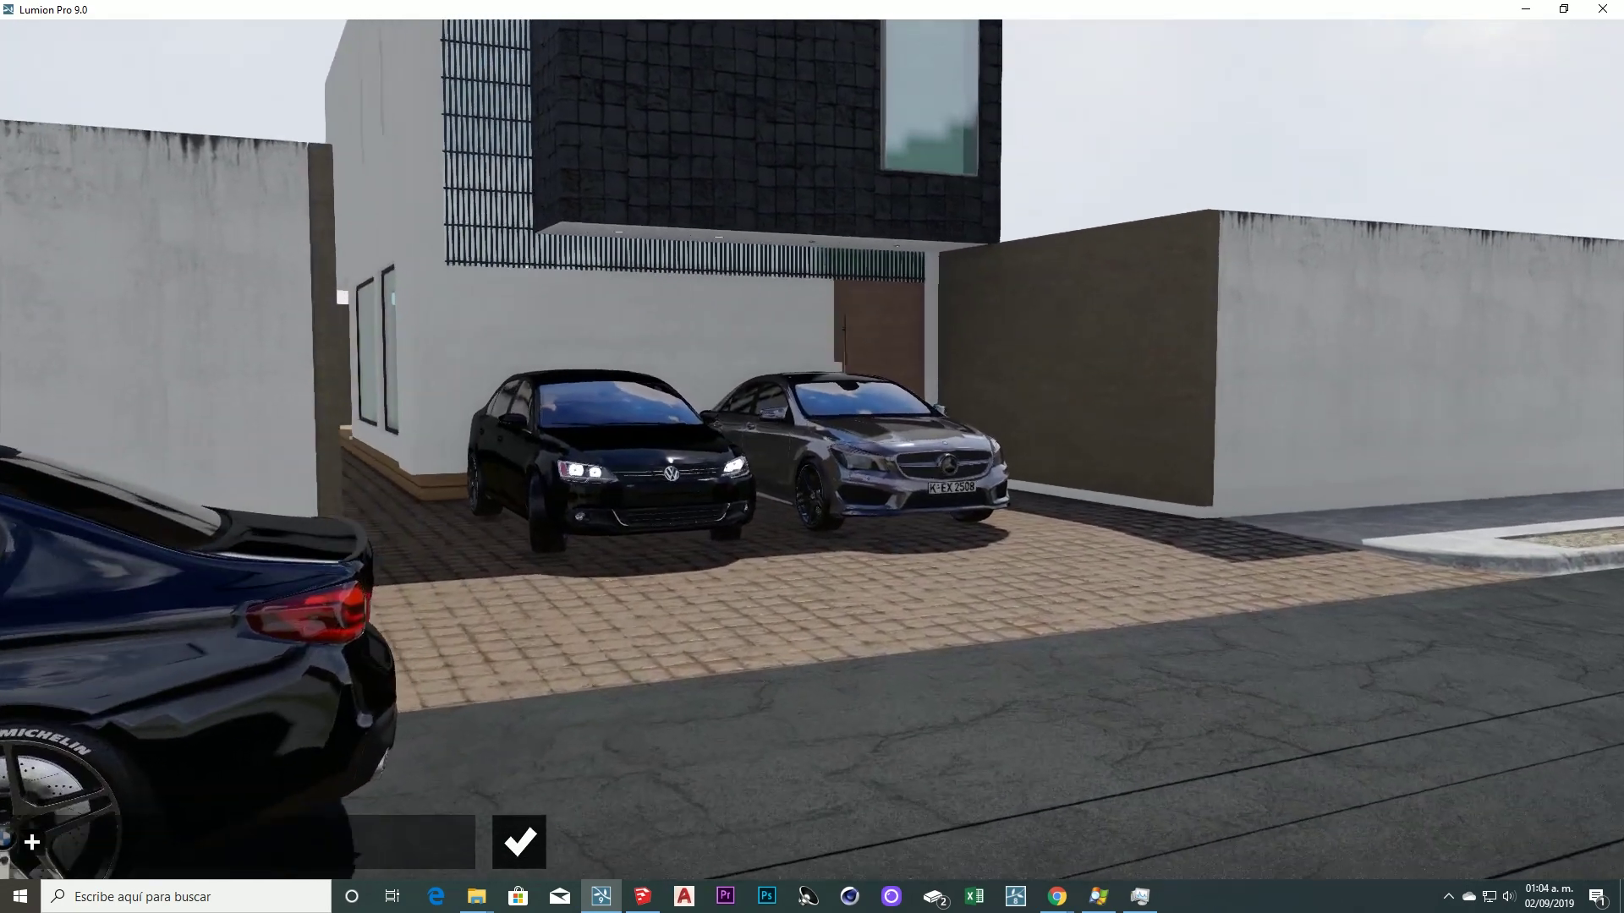
right_drag(812, 457, 786, 338)
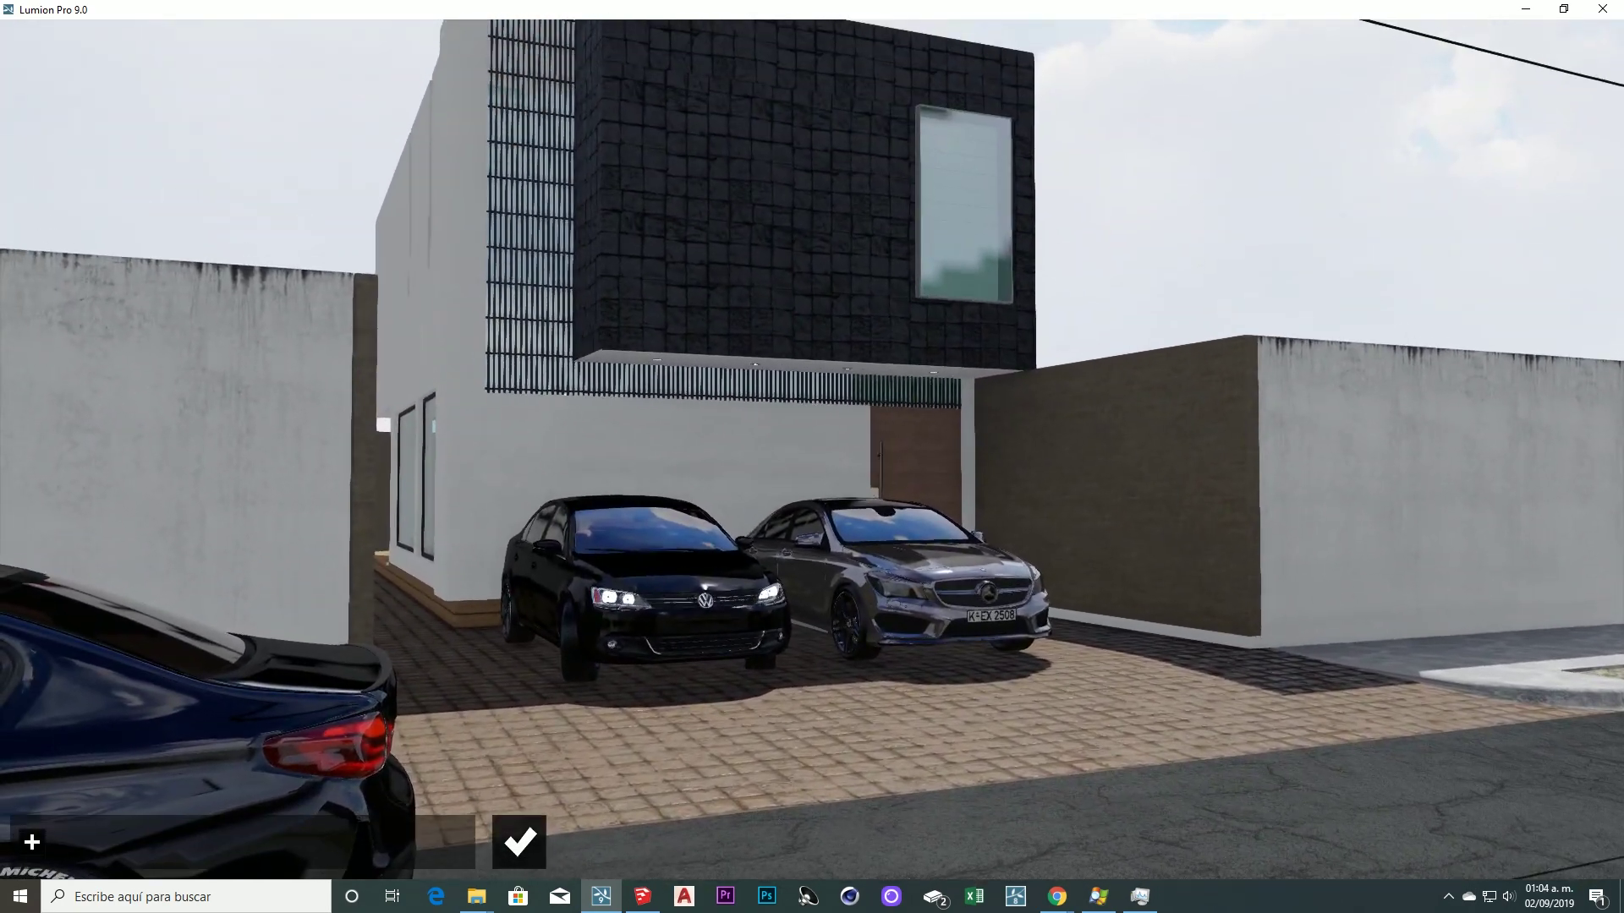
click(33, 841)
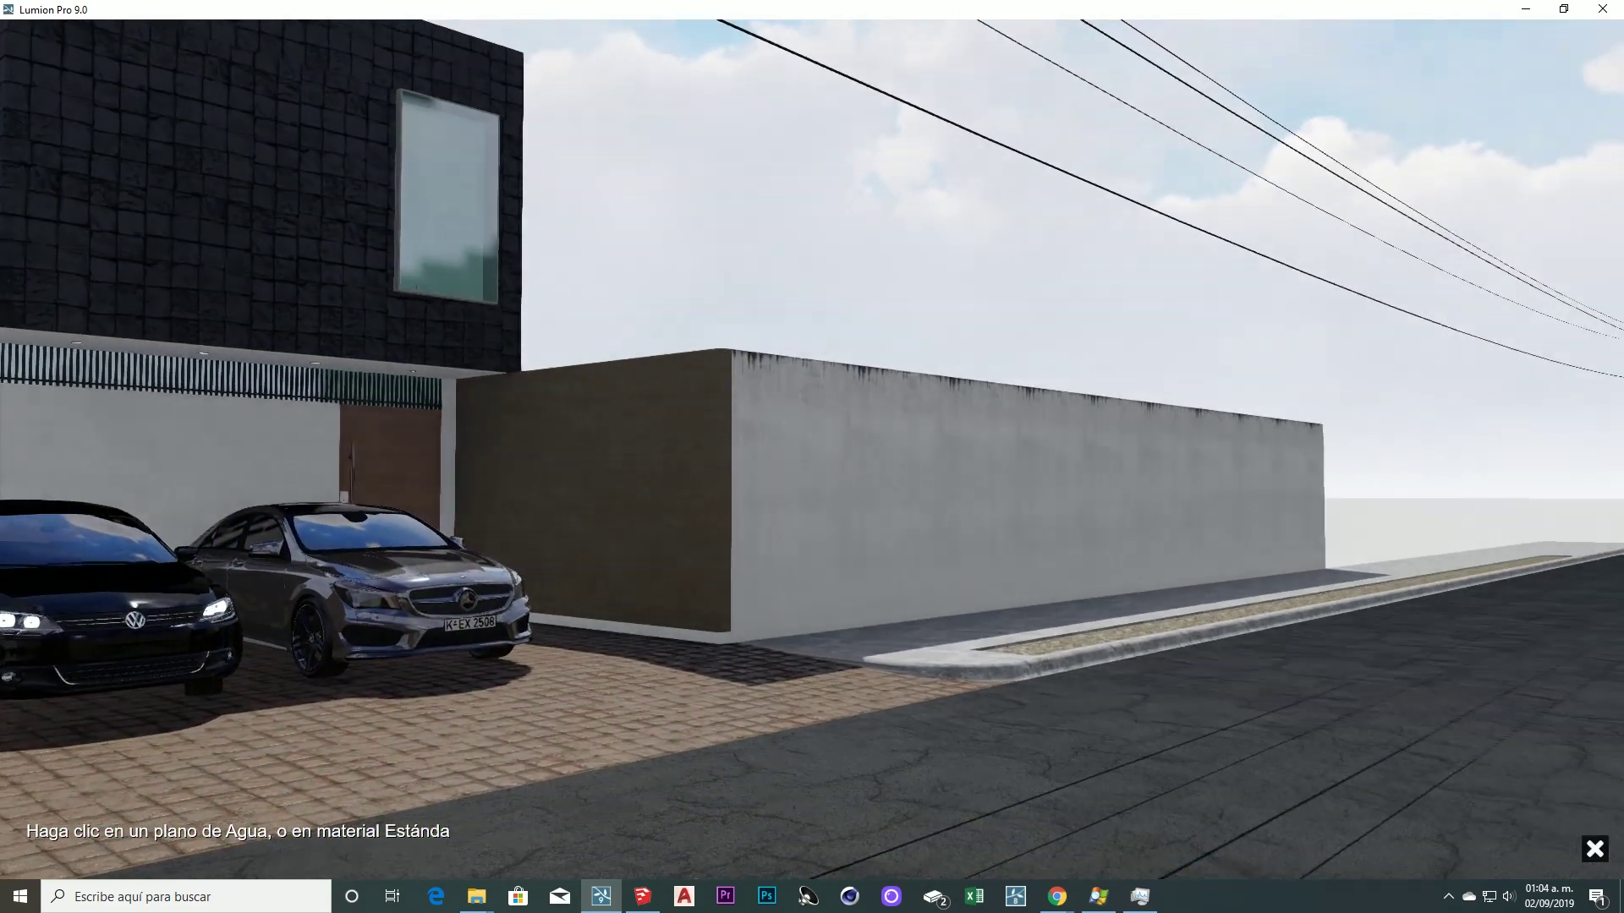
key(d)
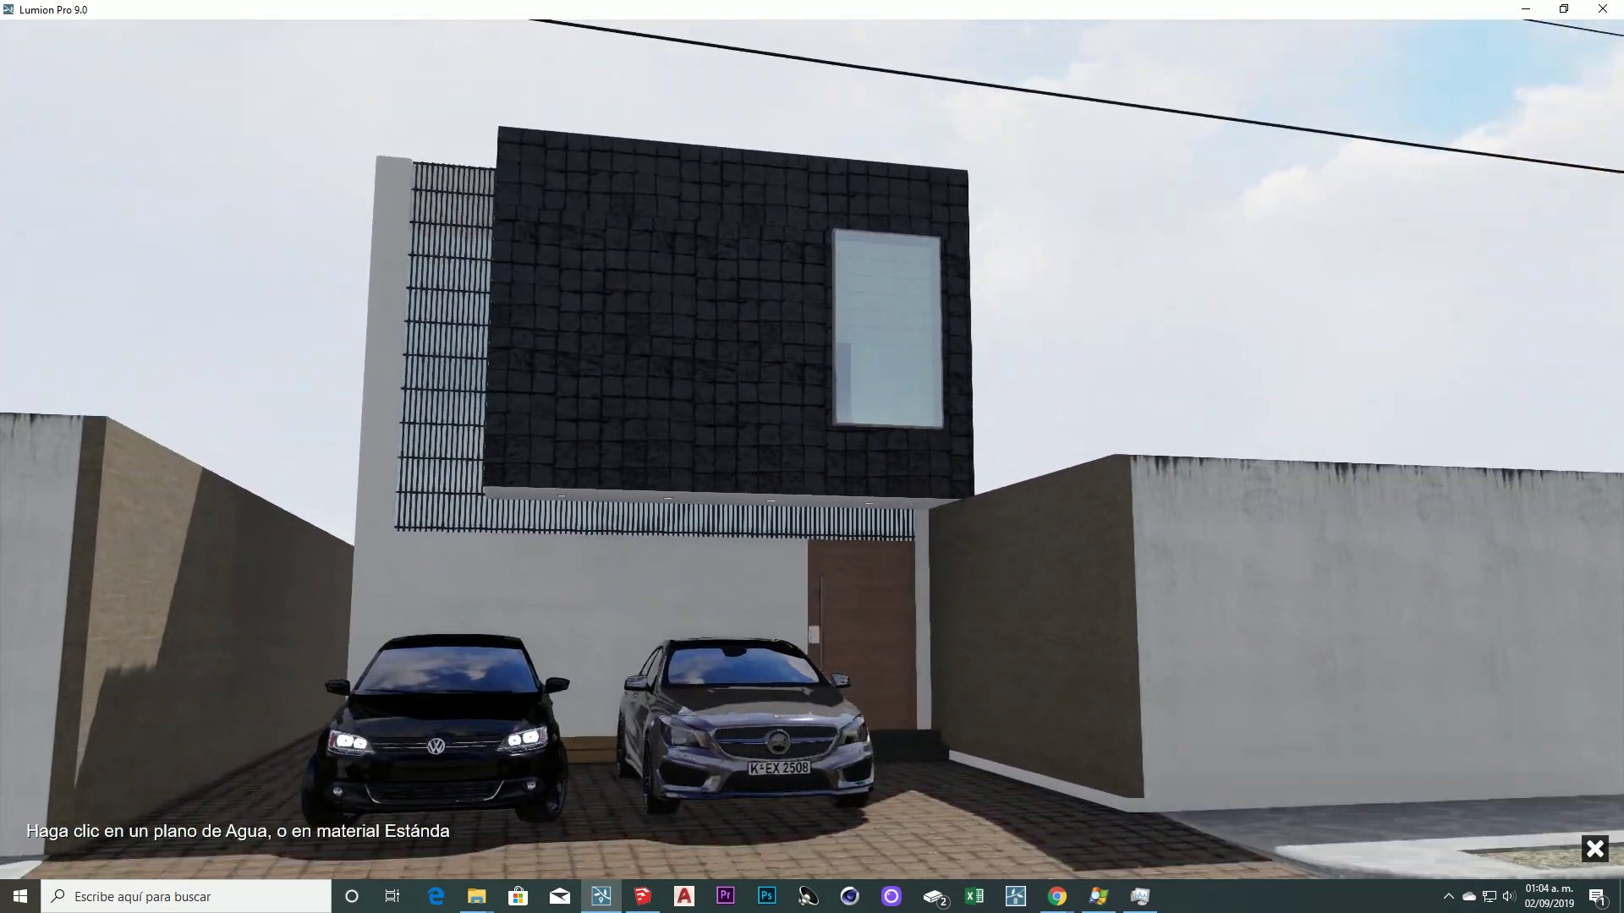
key(w)
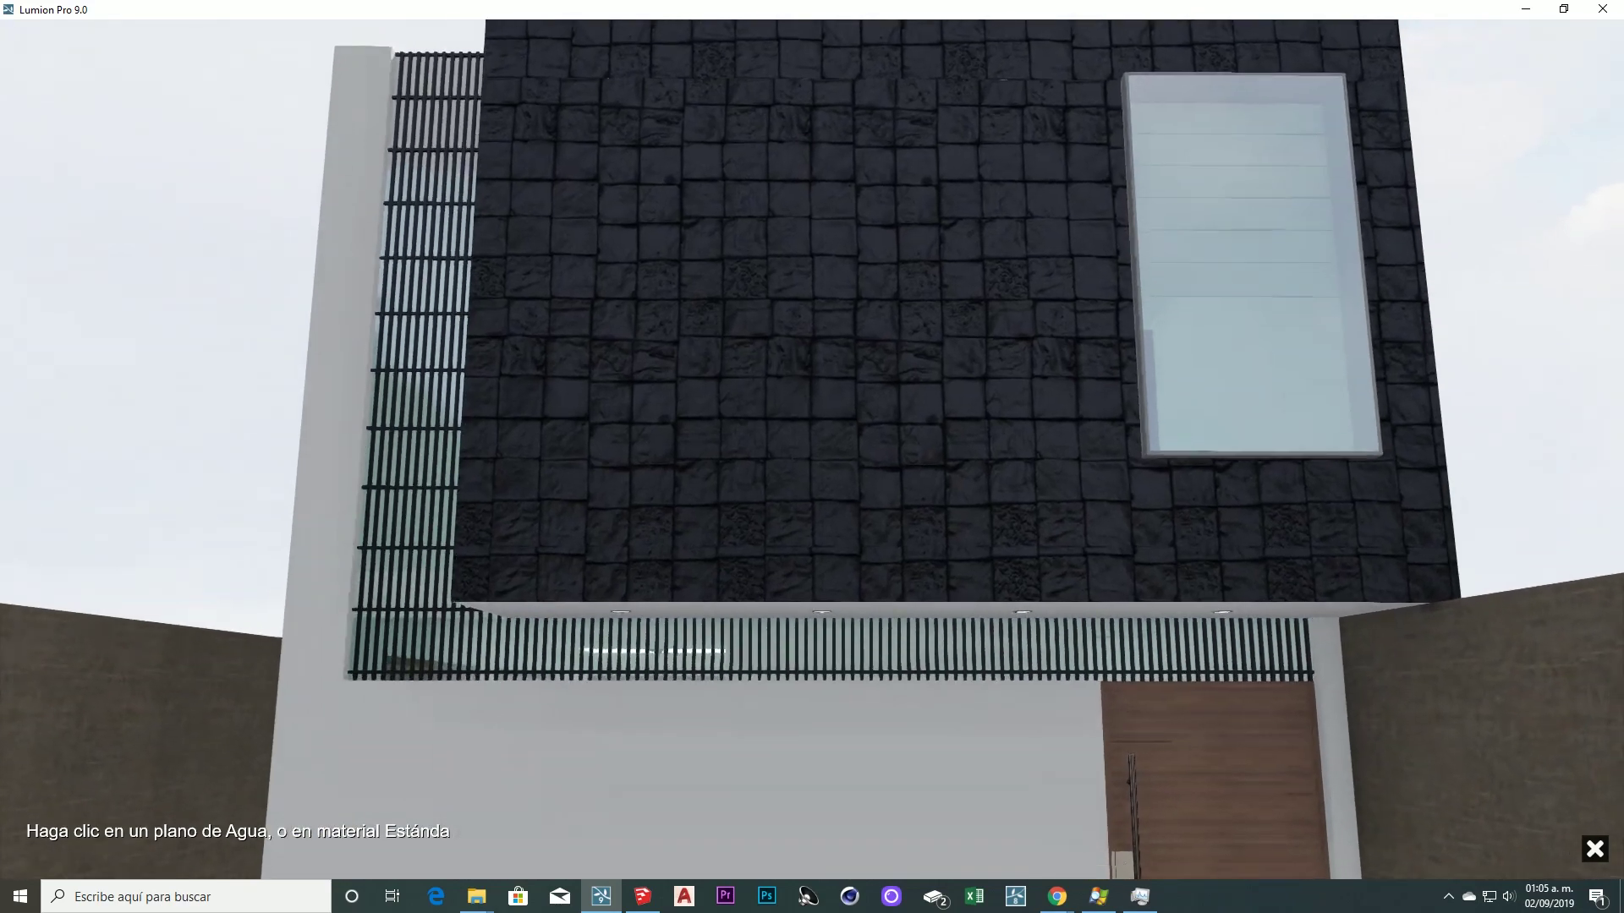
key(s)
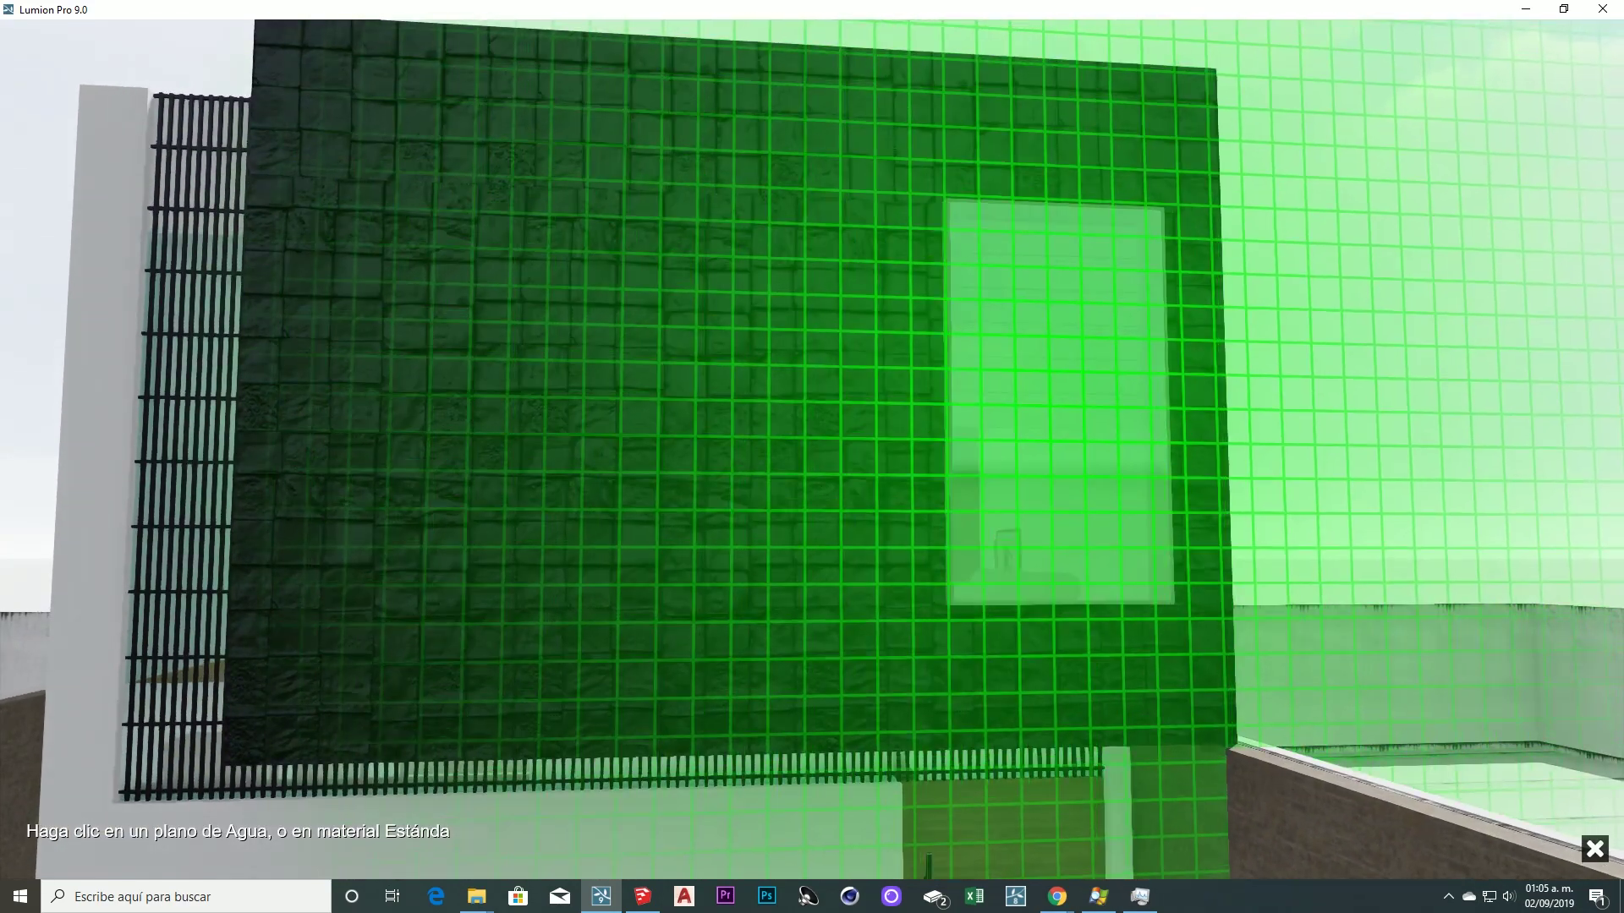
click(1057, 406)
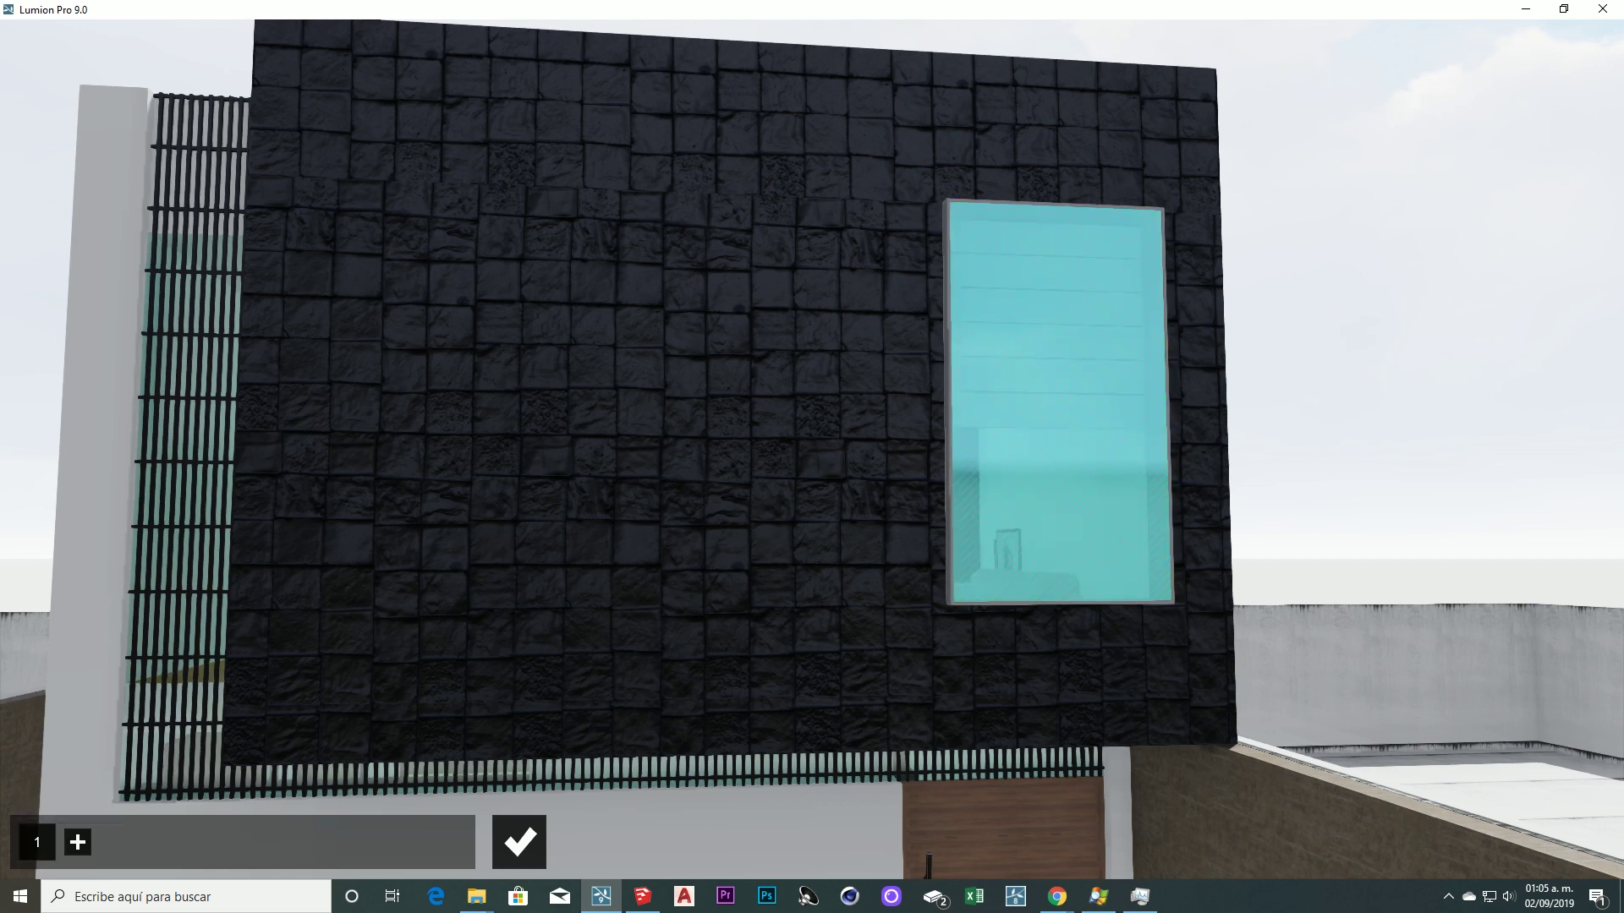
Add a second reflection plane on the stone wall beside the facade
click(77, 841)
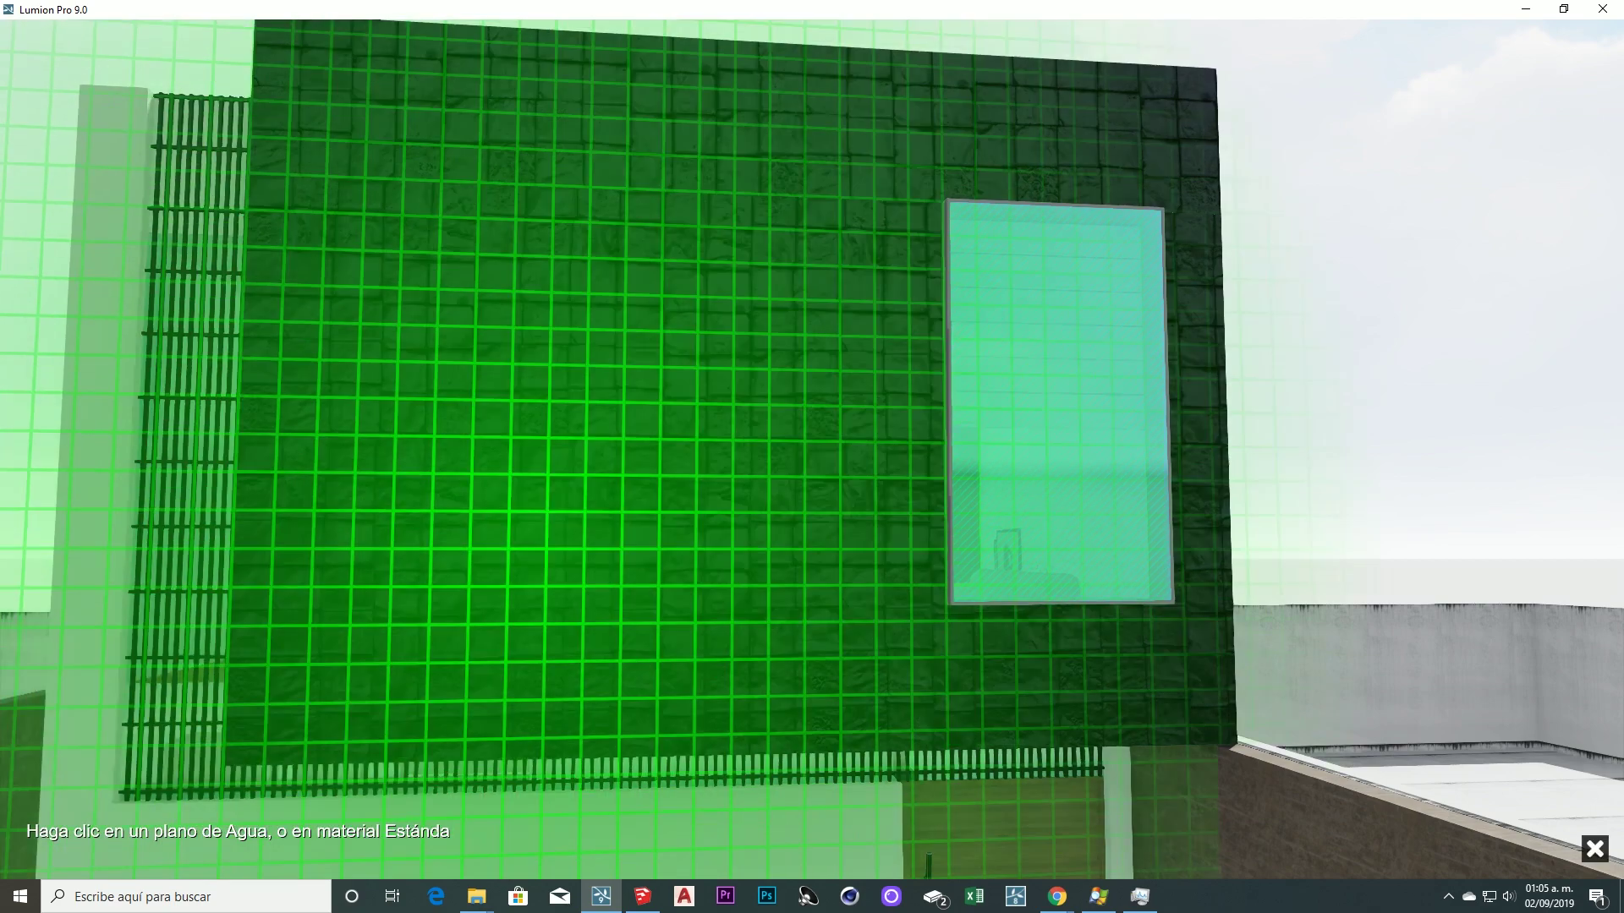
click(592, 381)
key(a)
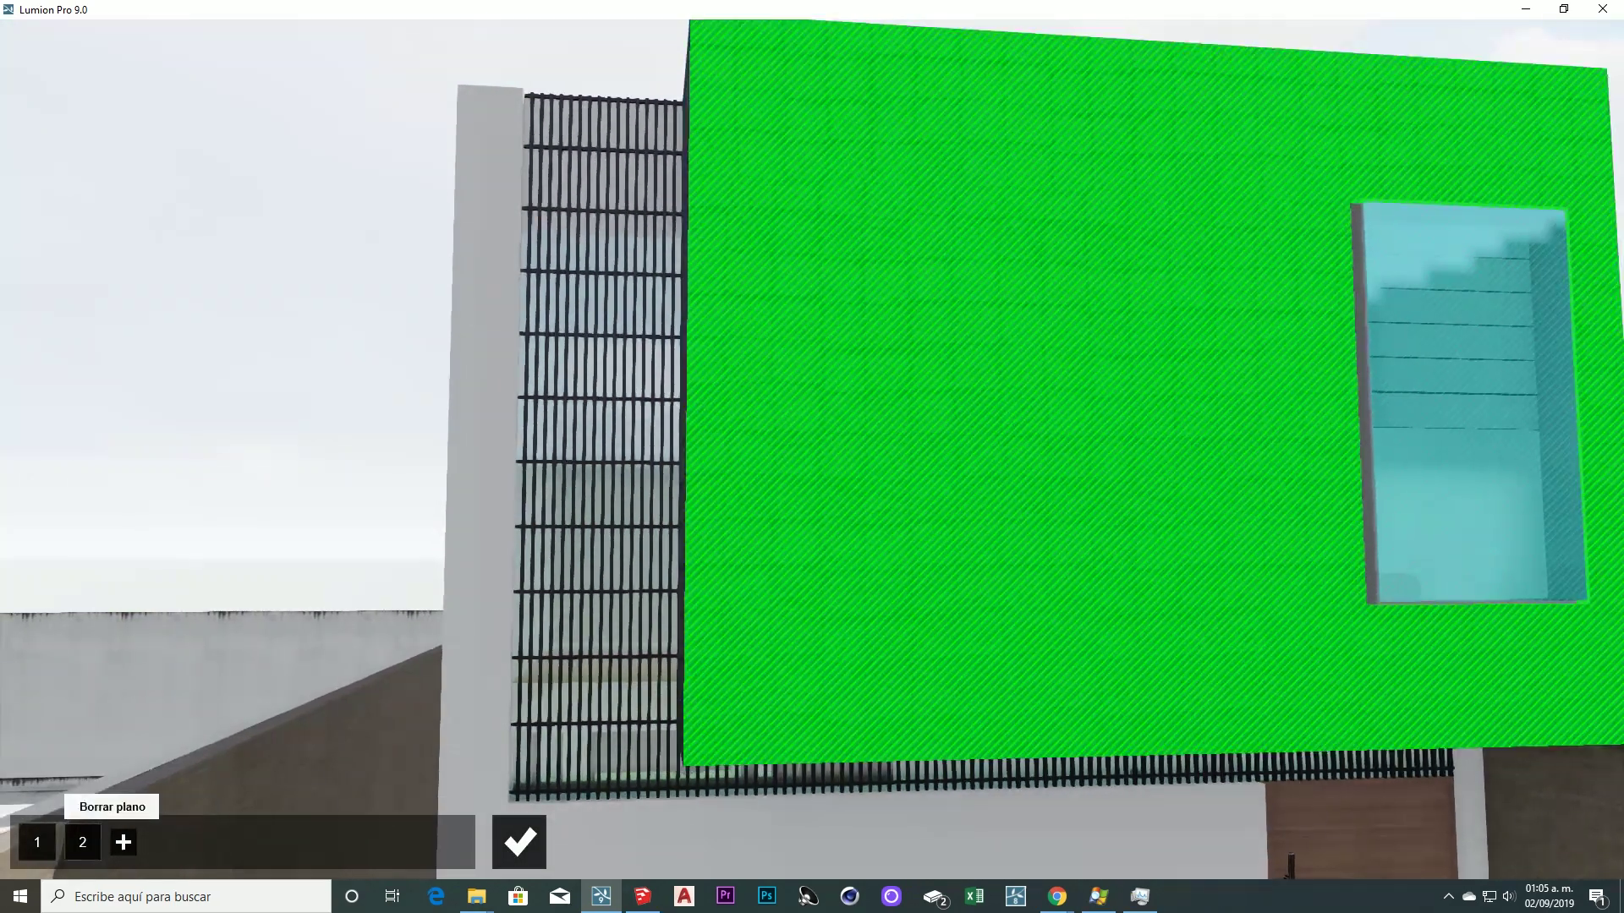
key(w)
key(s)
key(a)
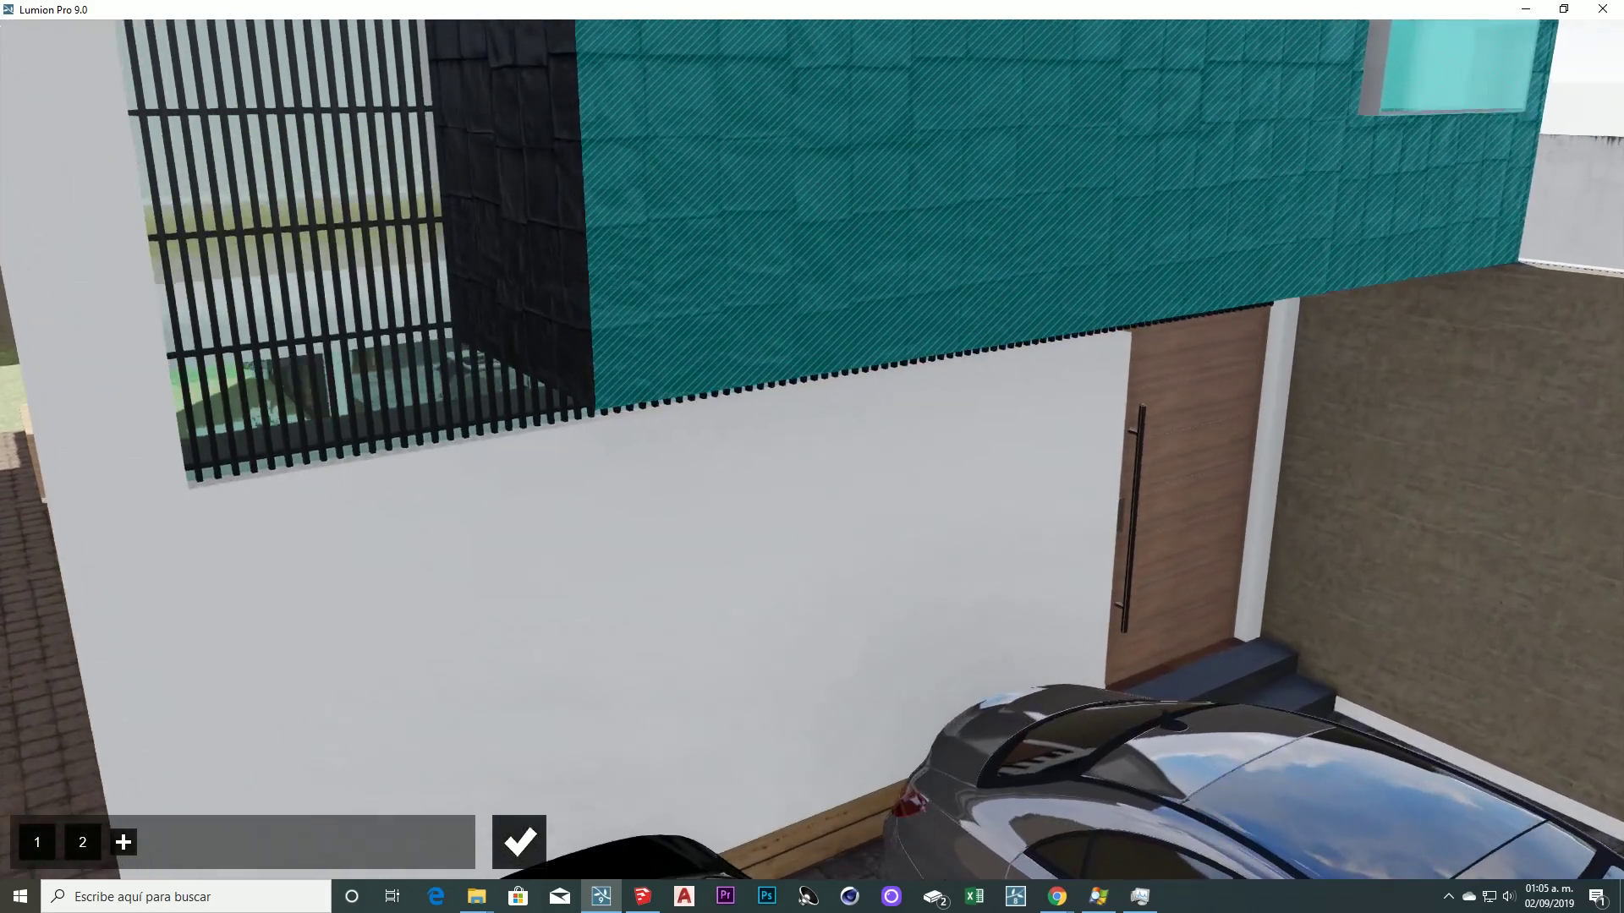
key(w)
key(w)
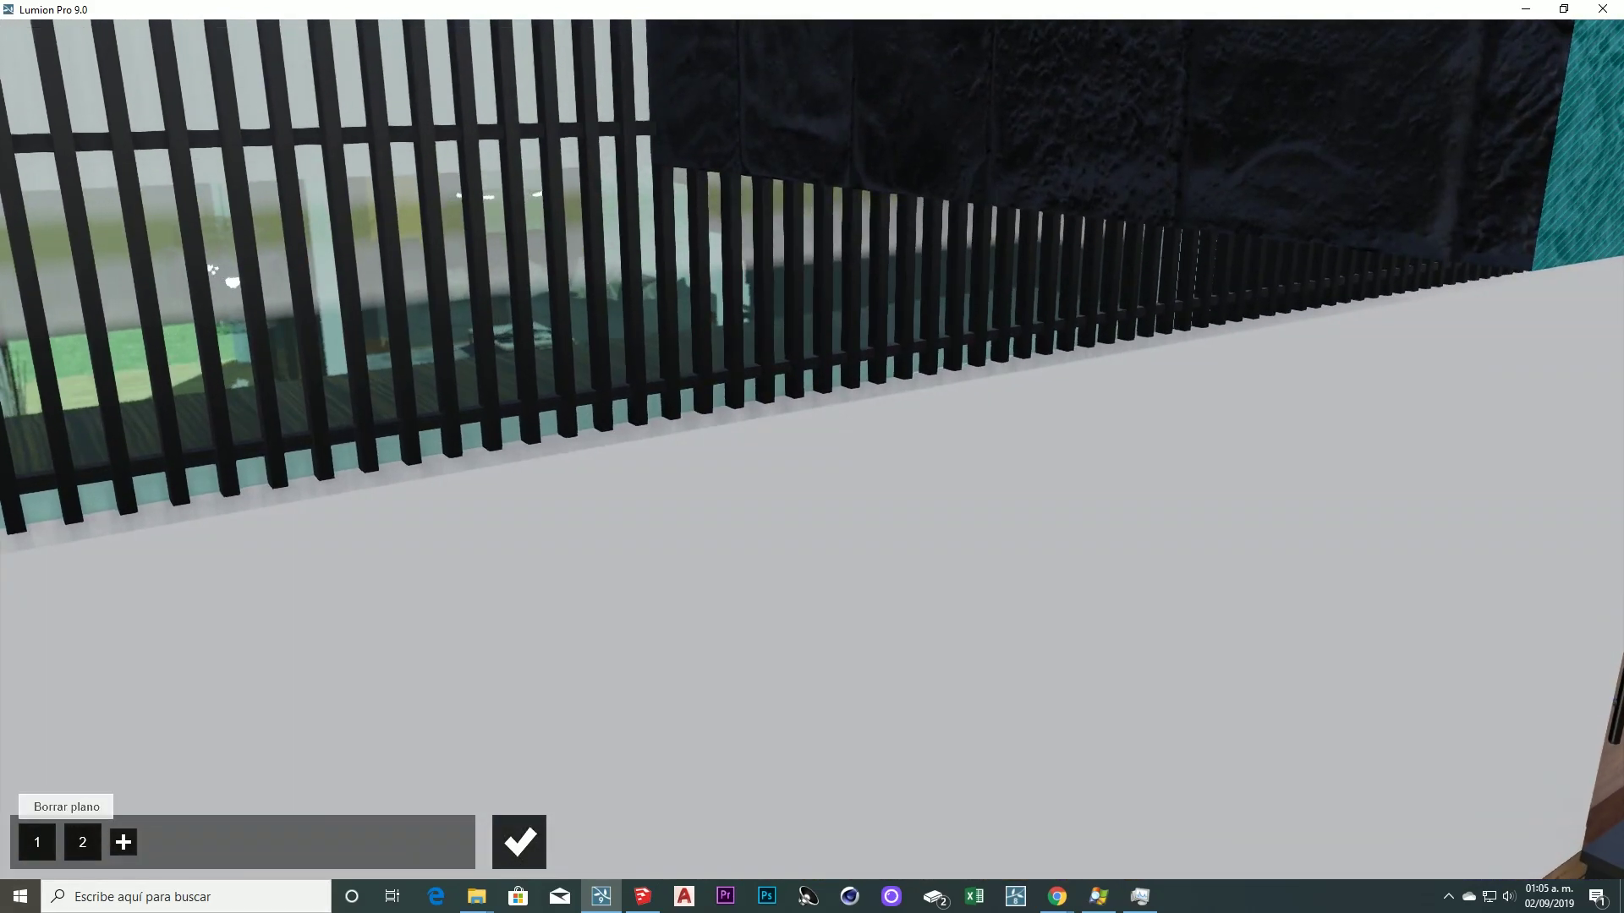
Add a reflection plane on the facade glass, then back away to show the cars and street
click(123, 842)
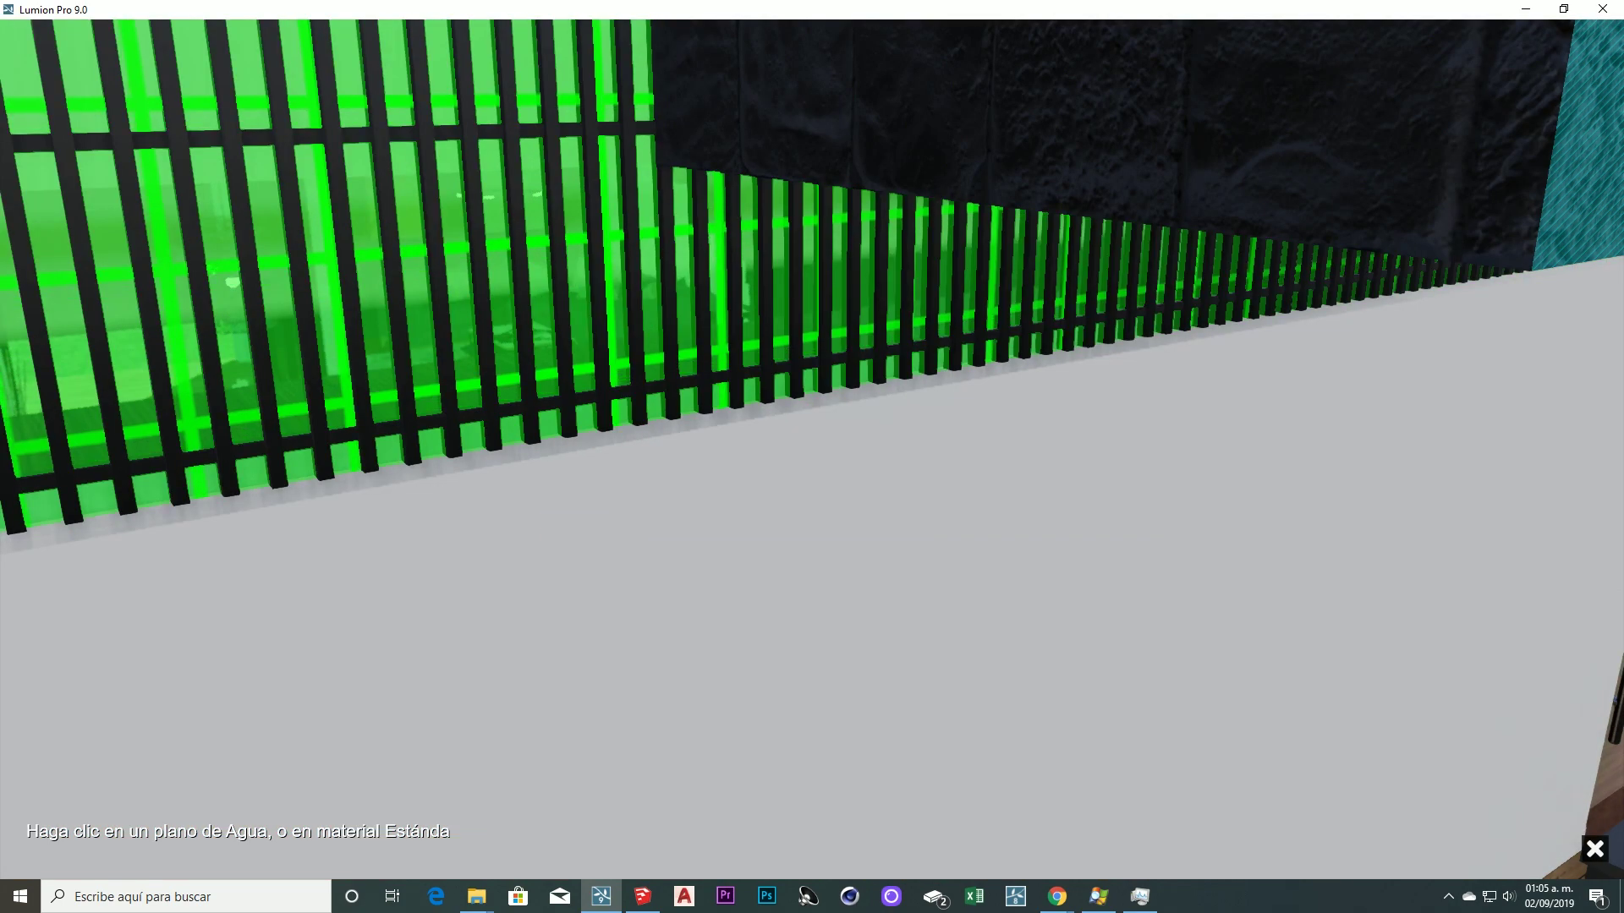
click(542, 253)
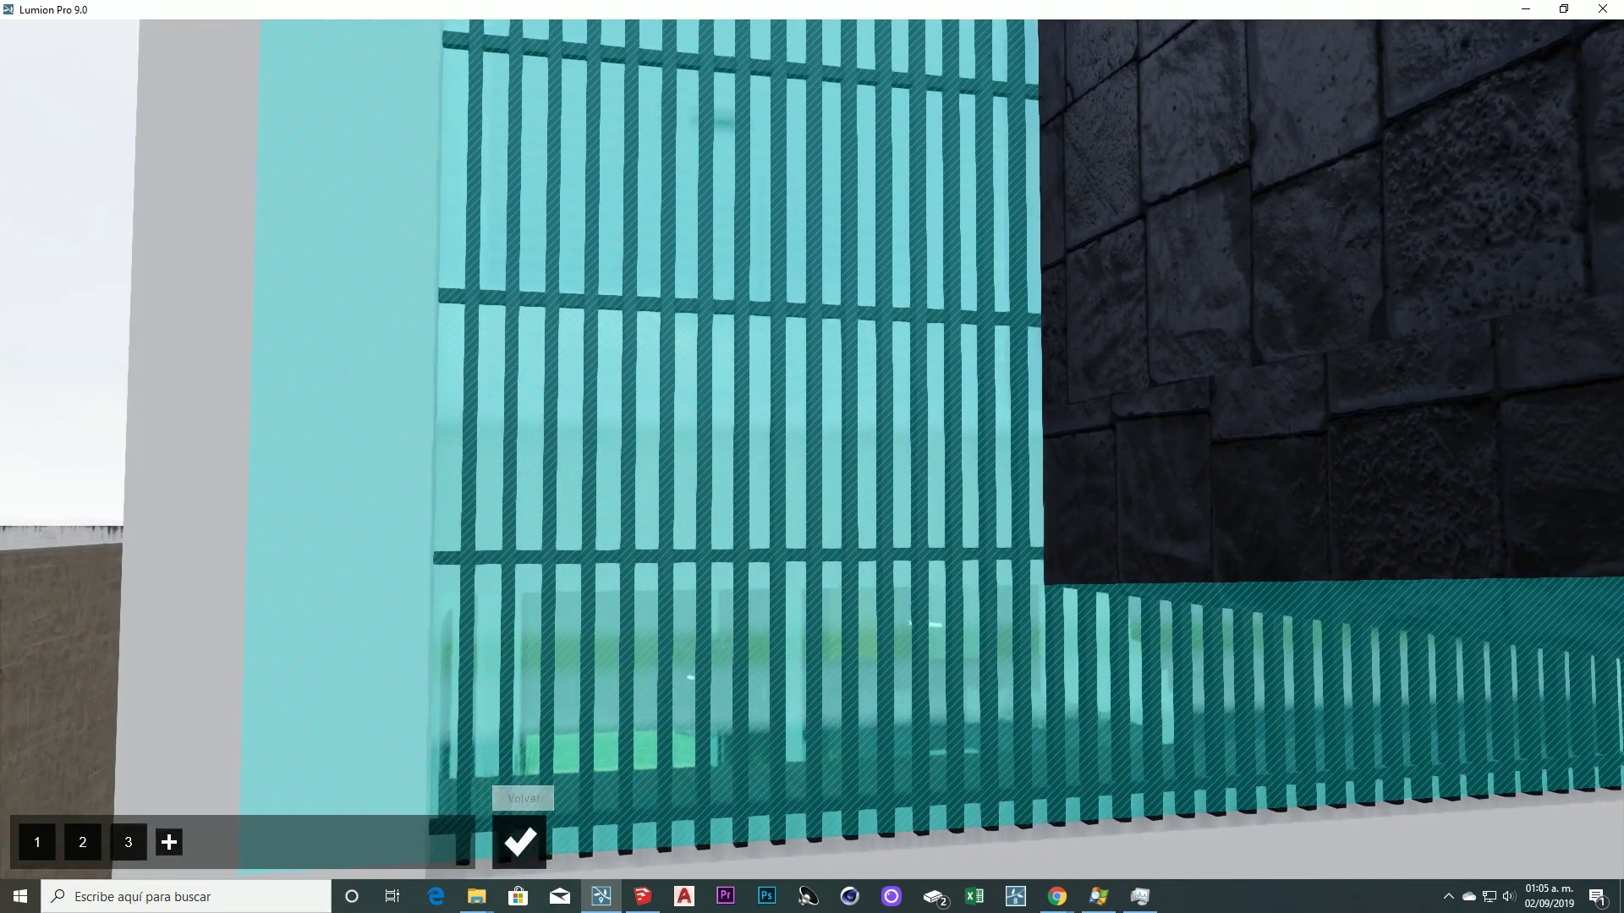
right_drag(714, 690, 846, 689)
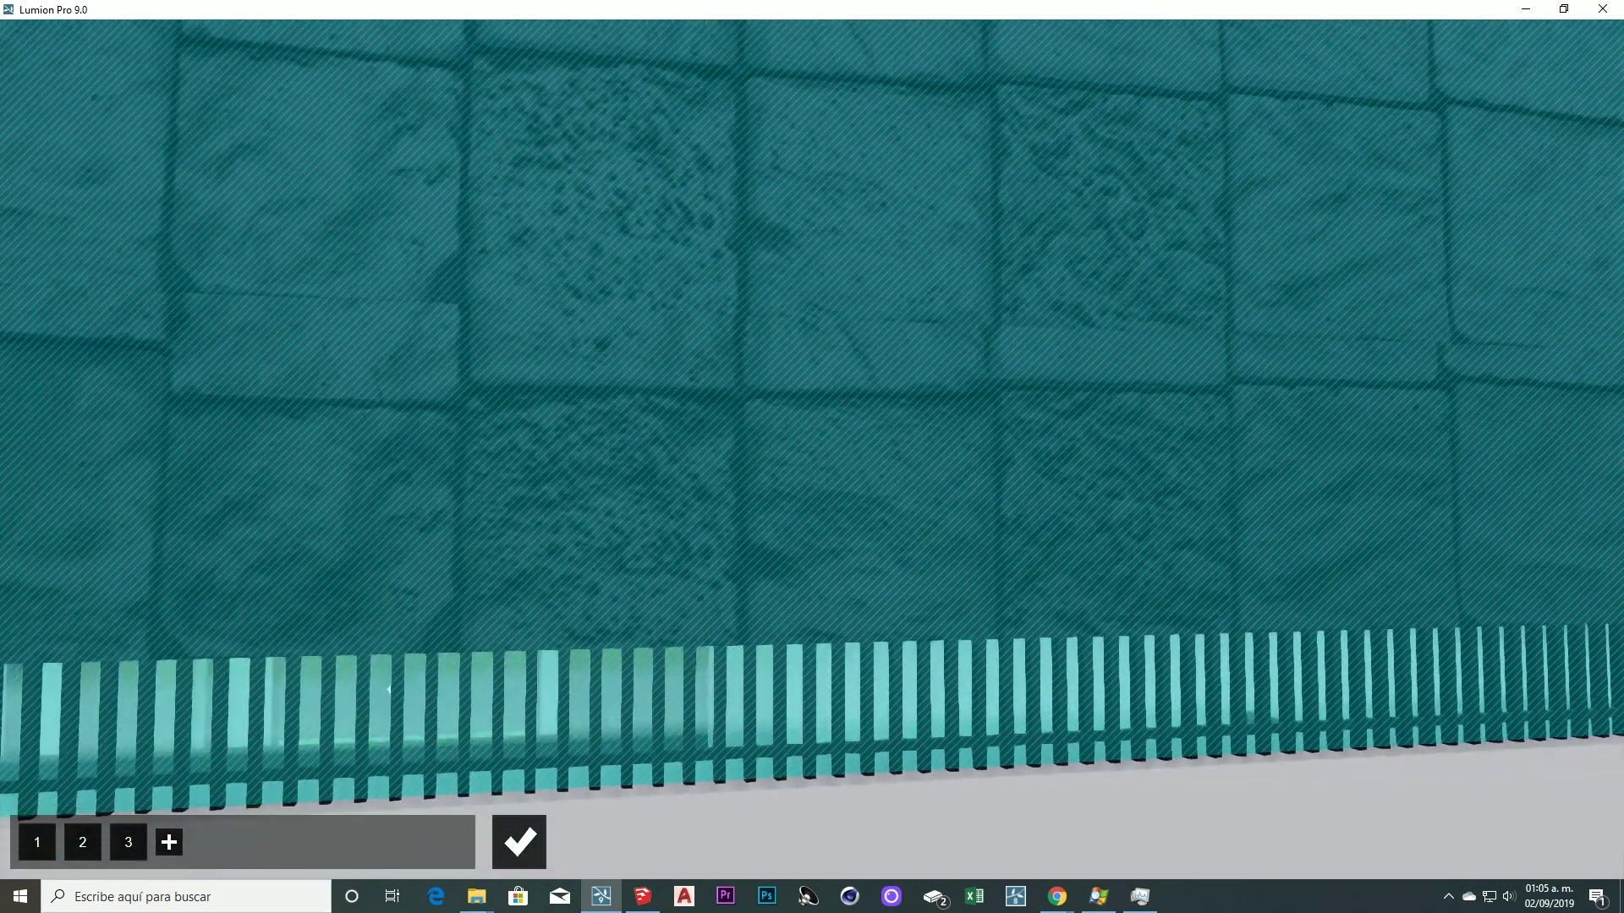
key(s)
key(s)
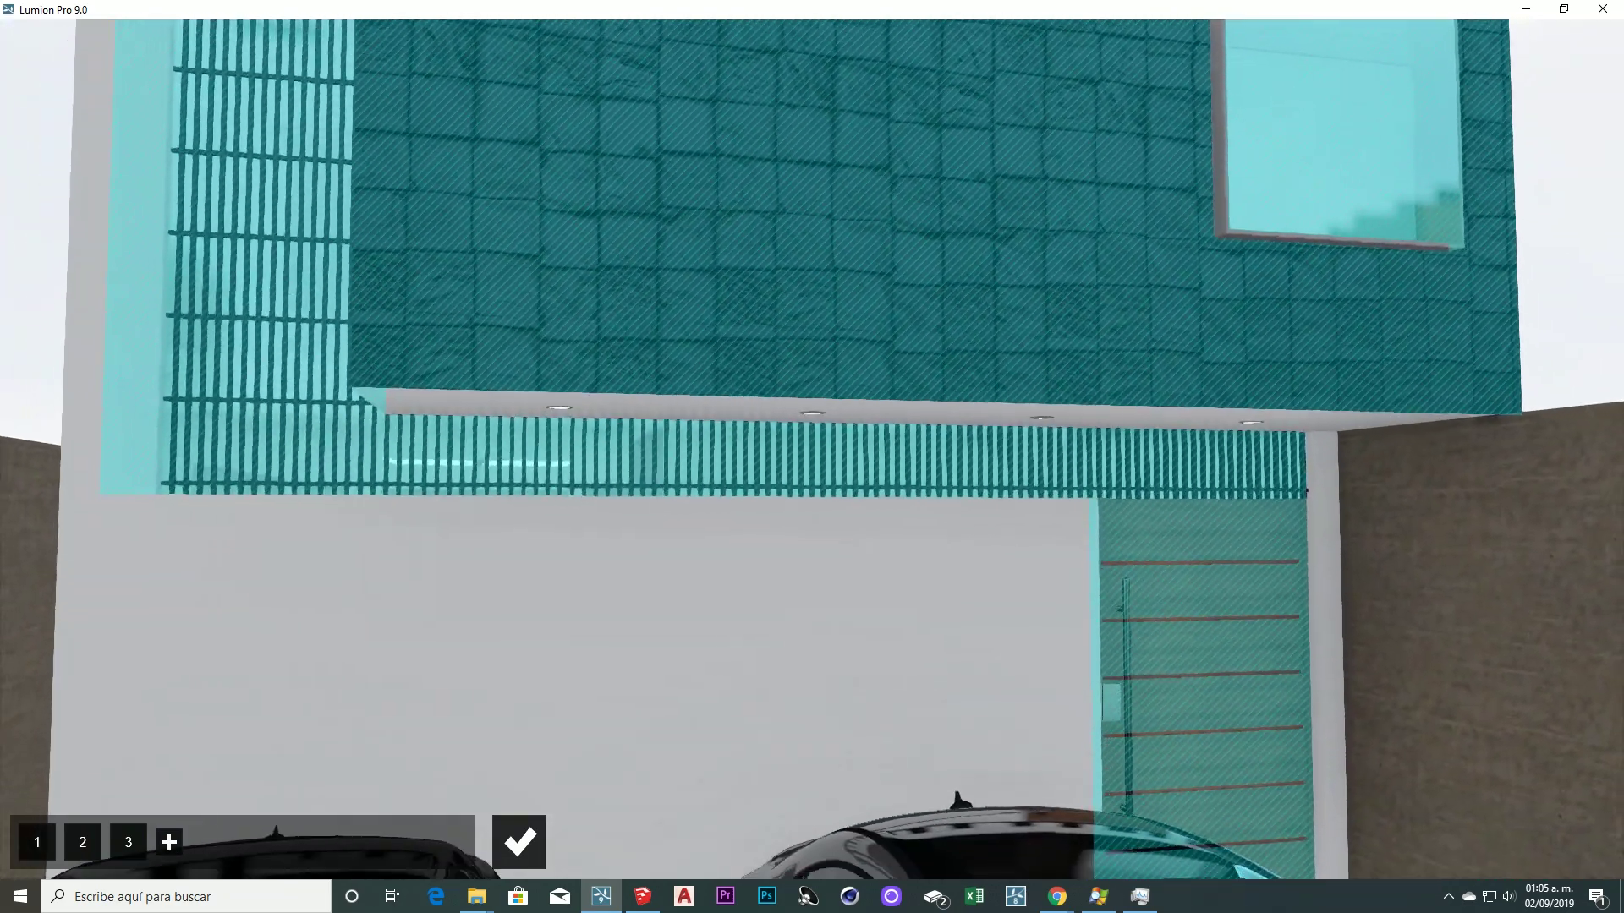
key(s)
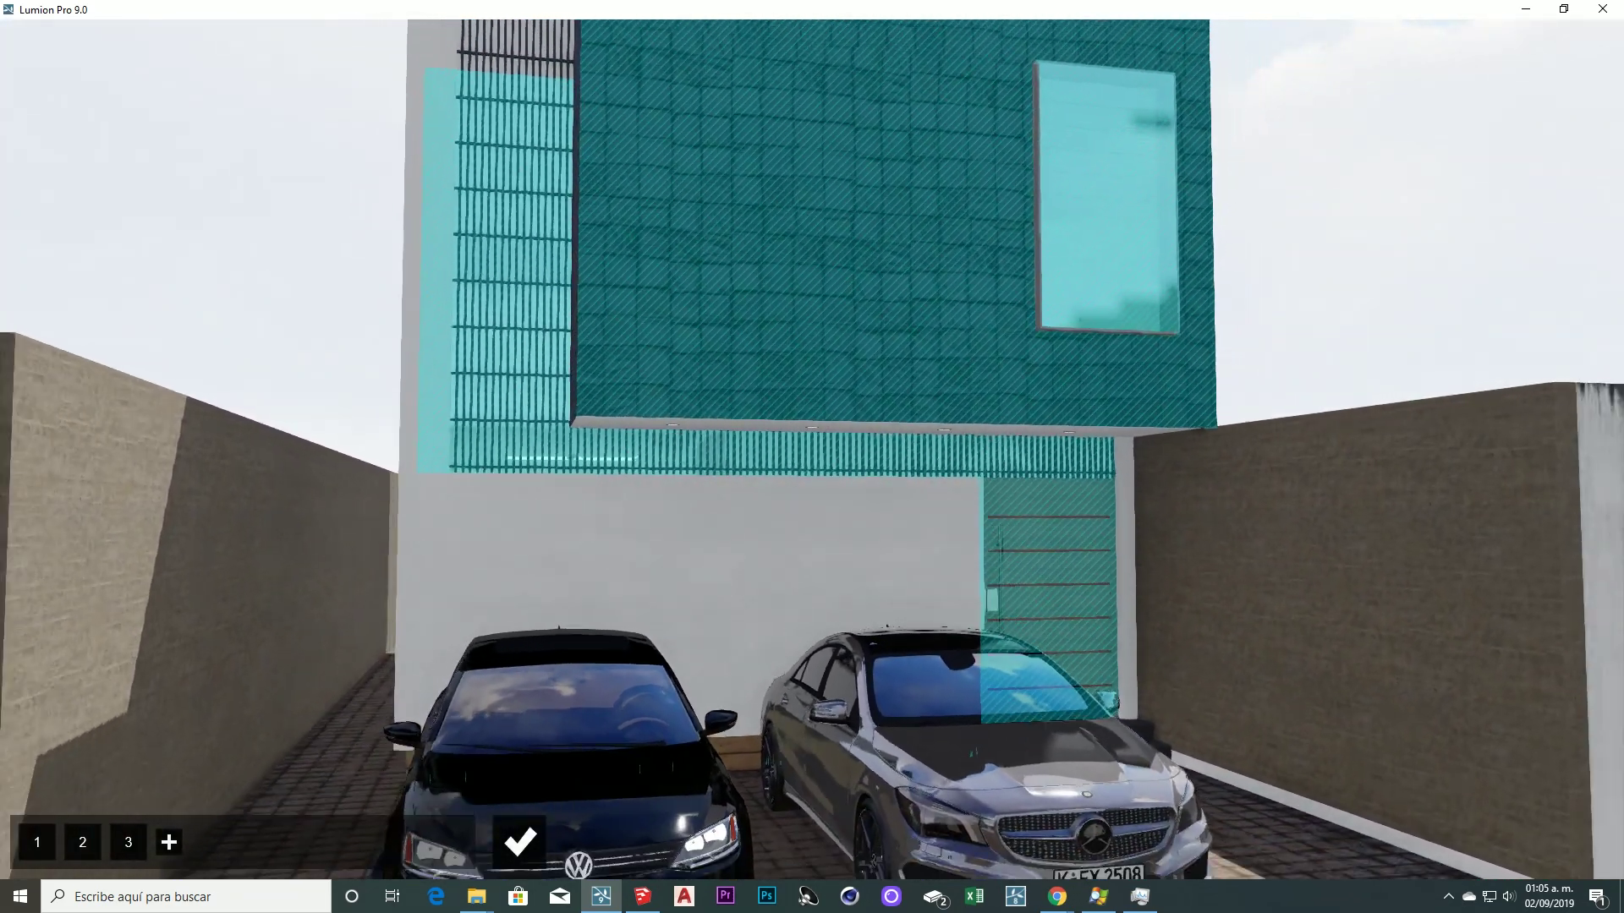
key(e)
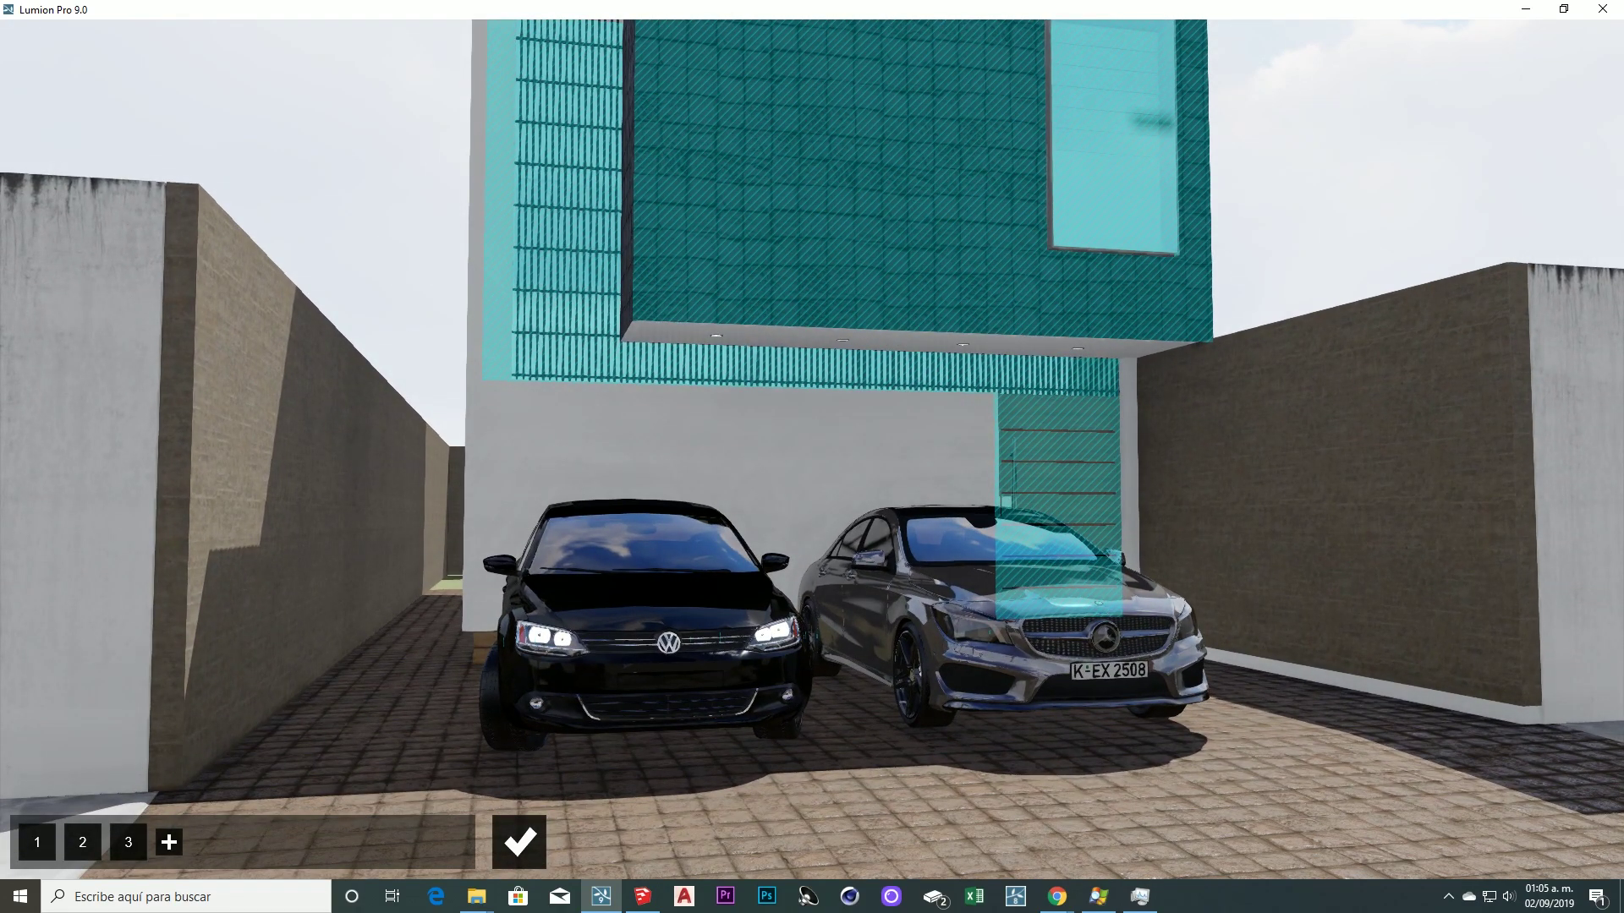
key(d)
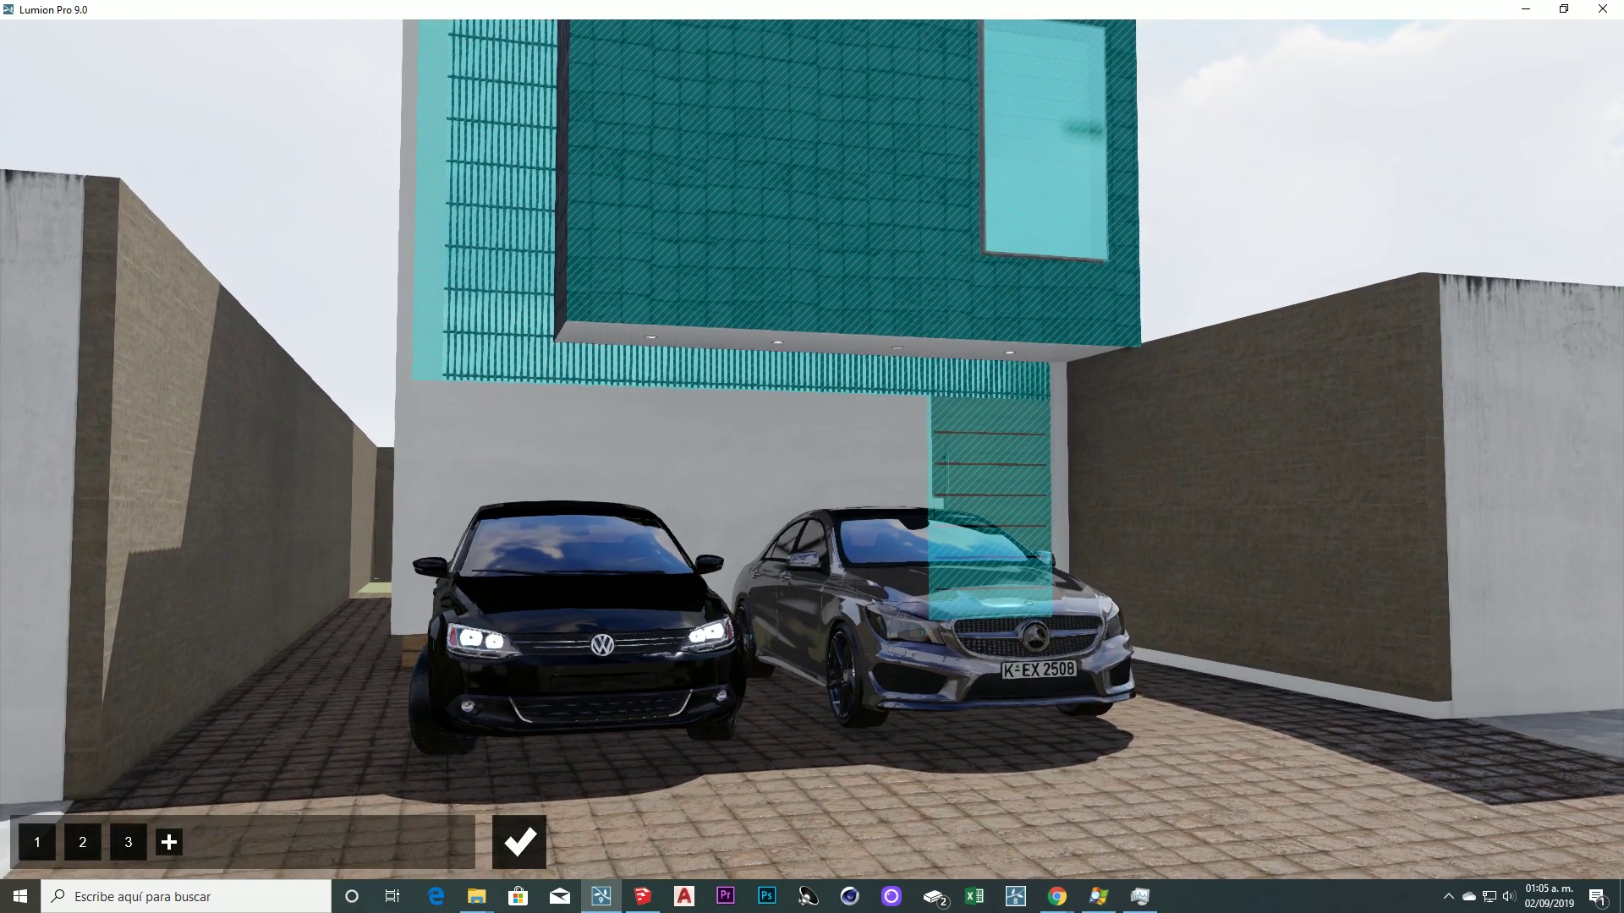
key(s)
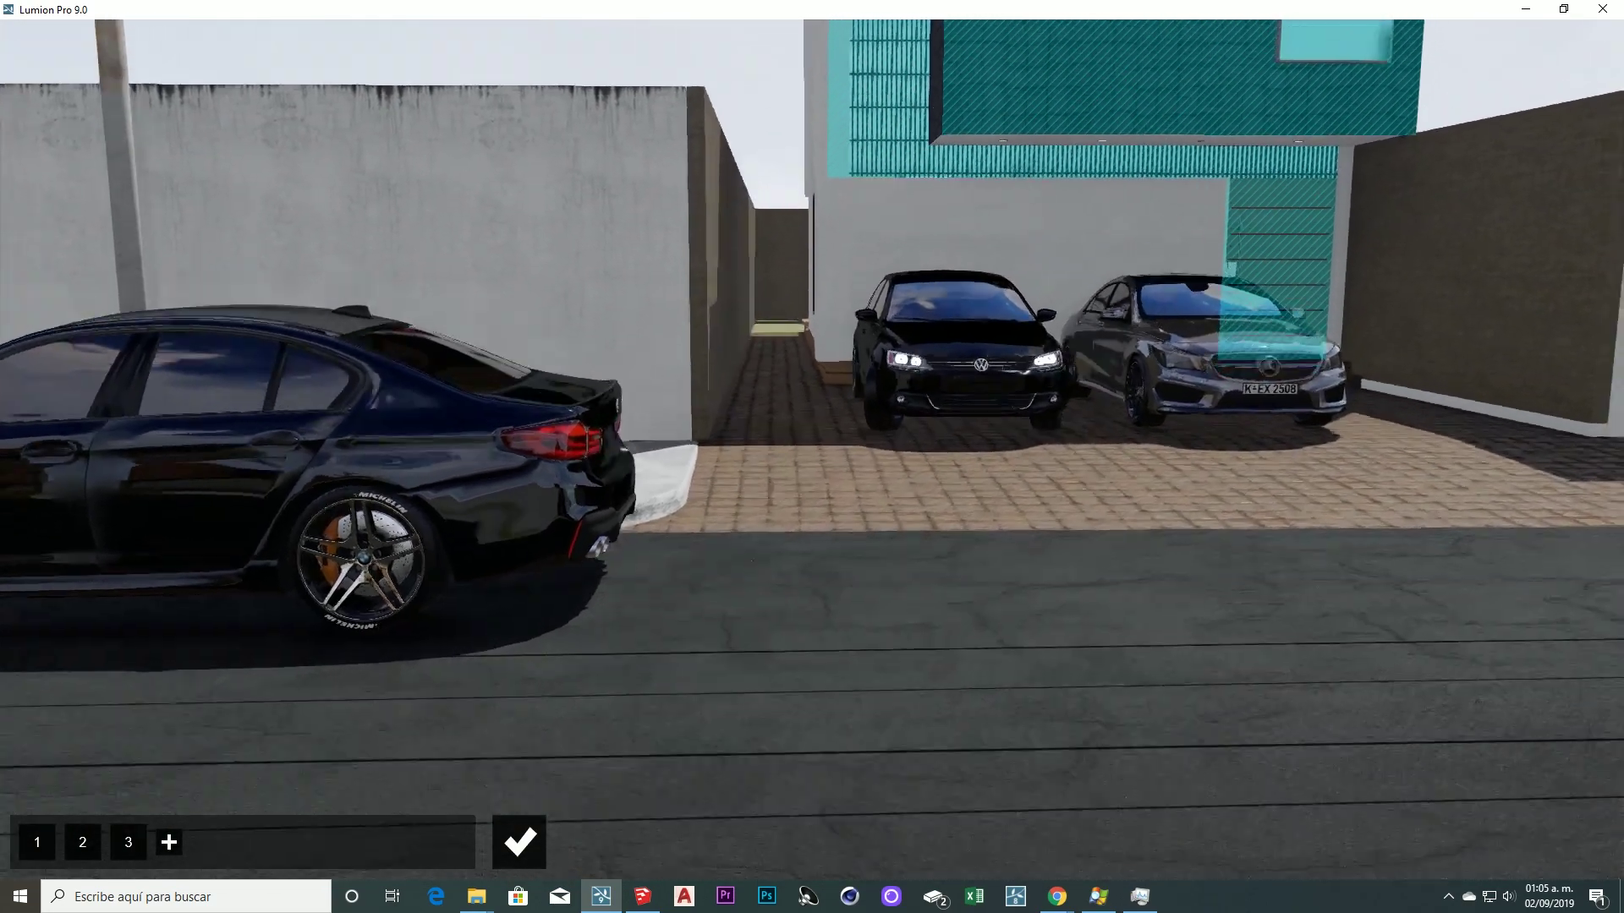
key(q)
key(q)
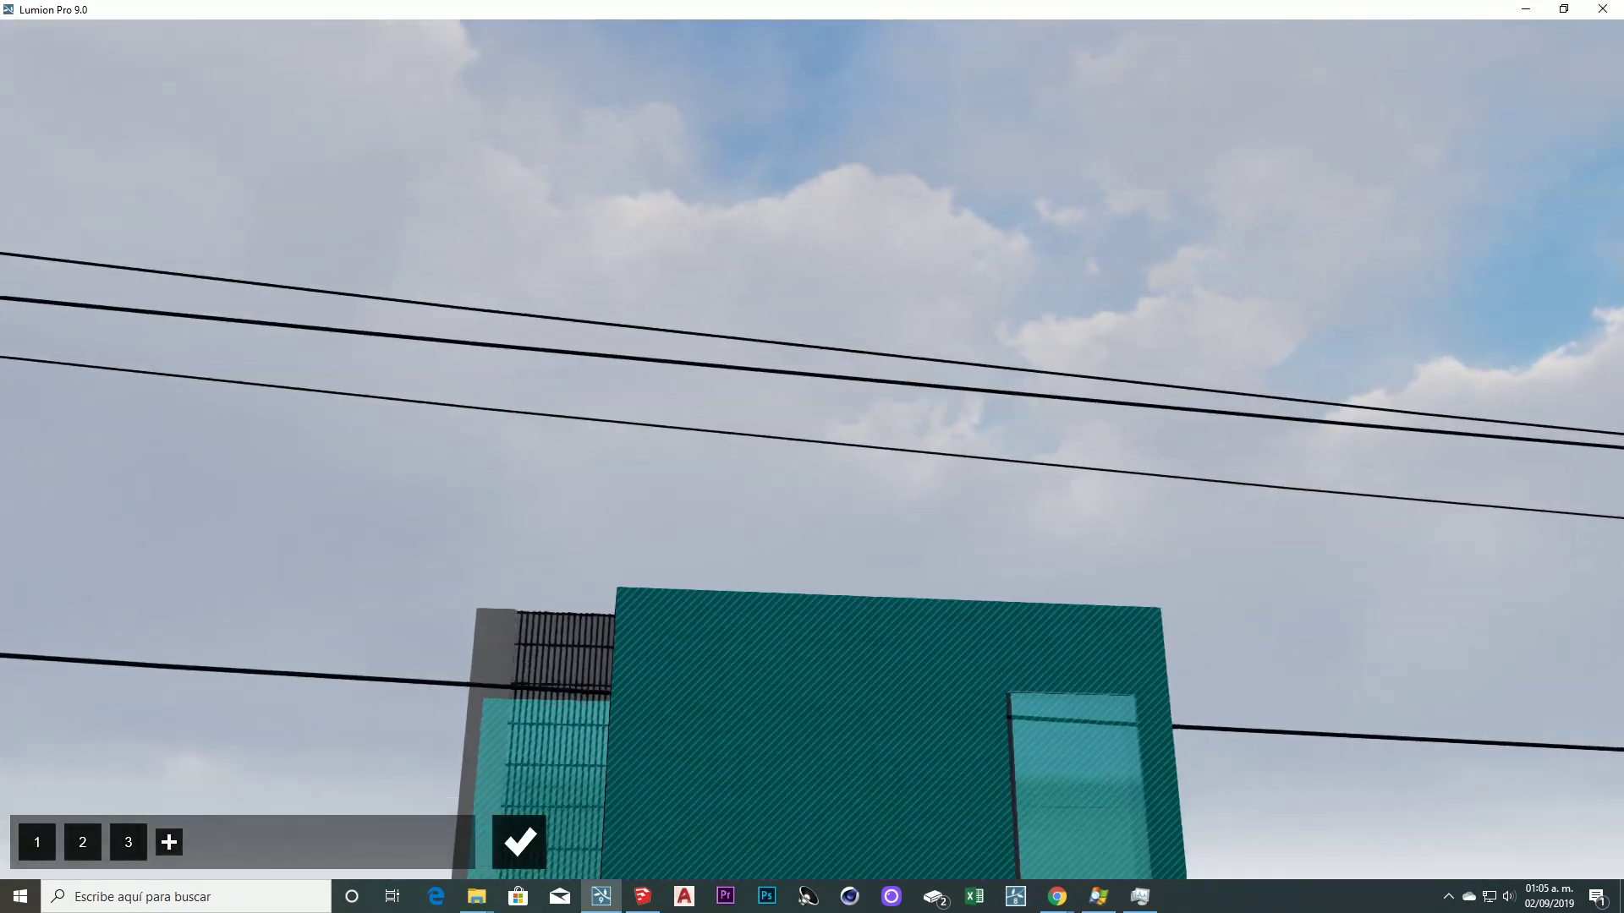
key(a)
key(d)
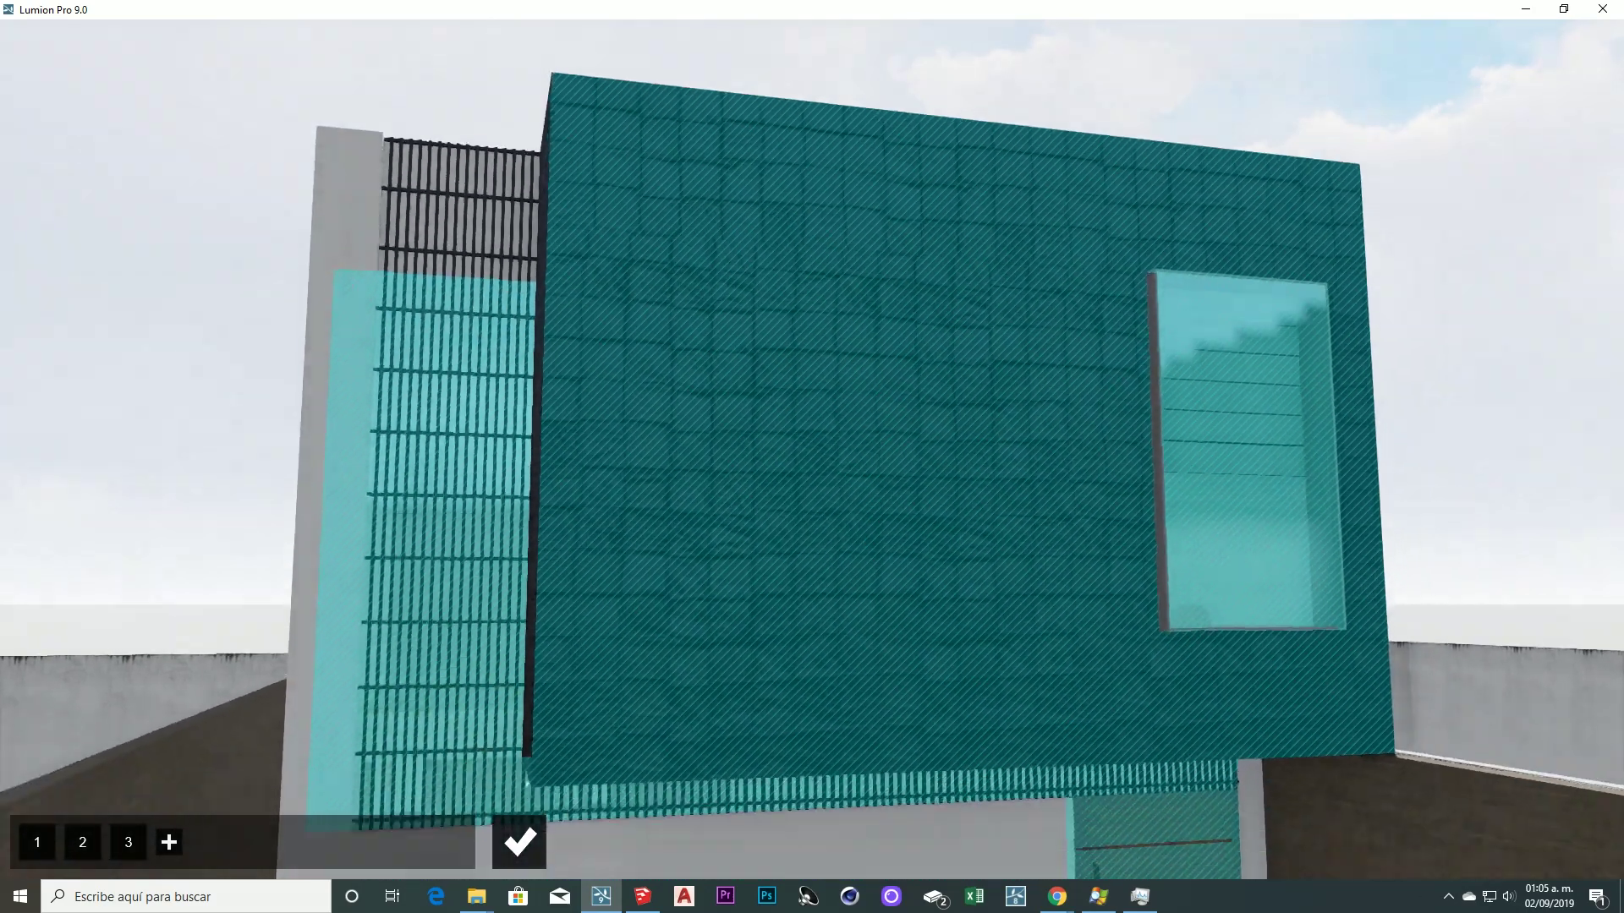
Reposition the view low over the driveway toward the black foreground car
key(e)
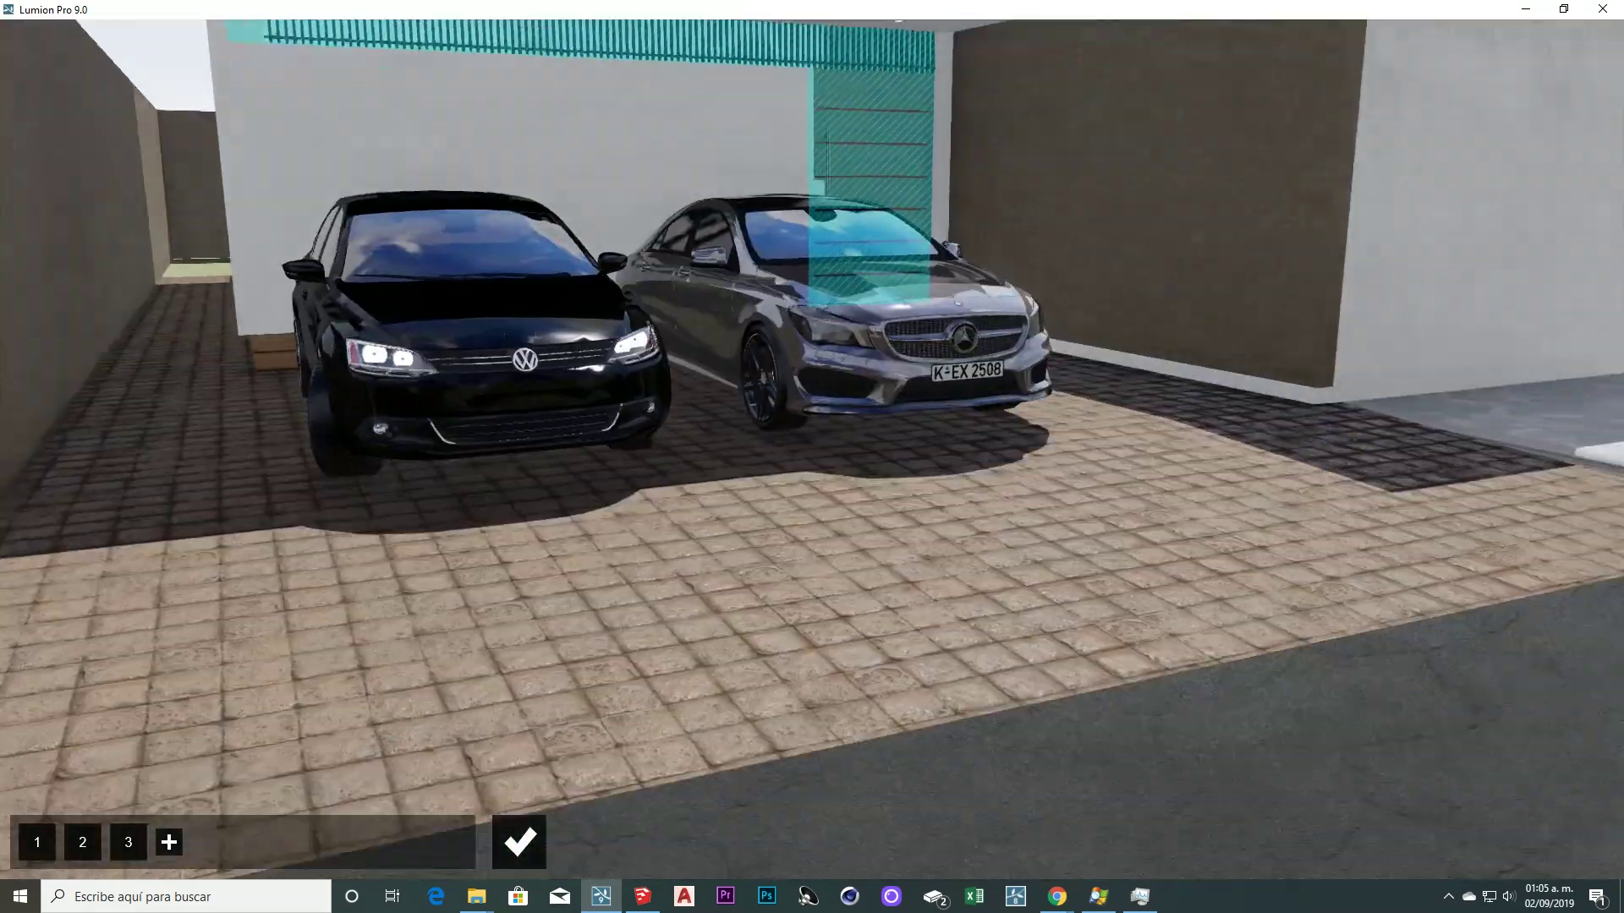
key(q)
key(w)
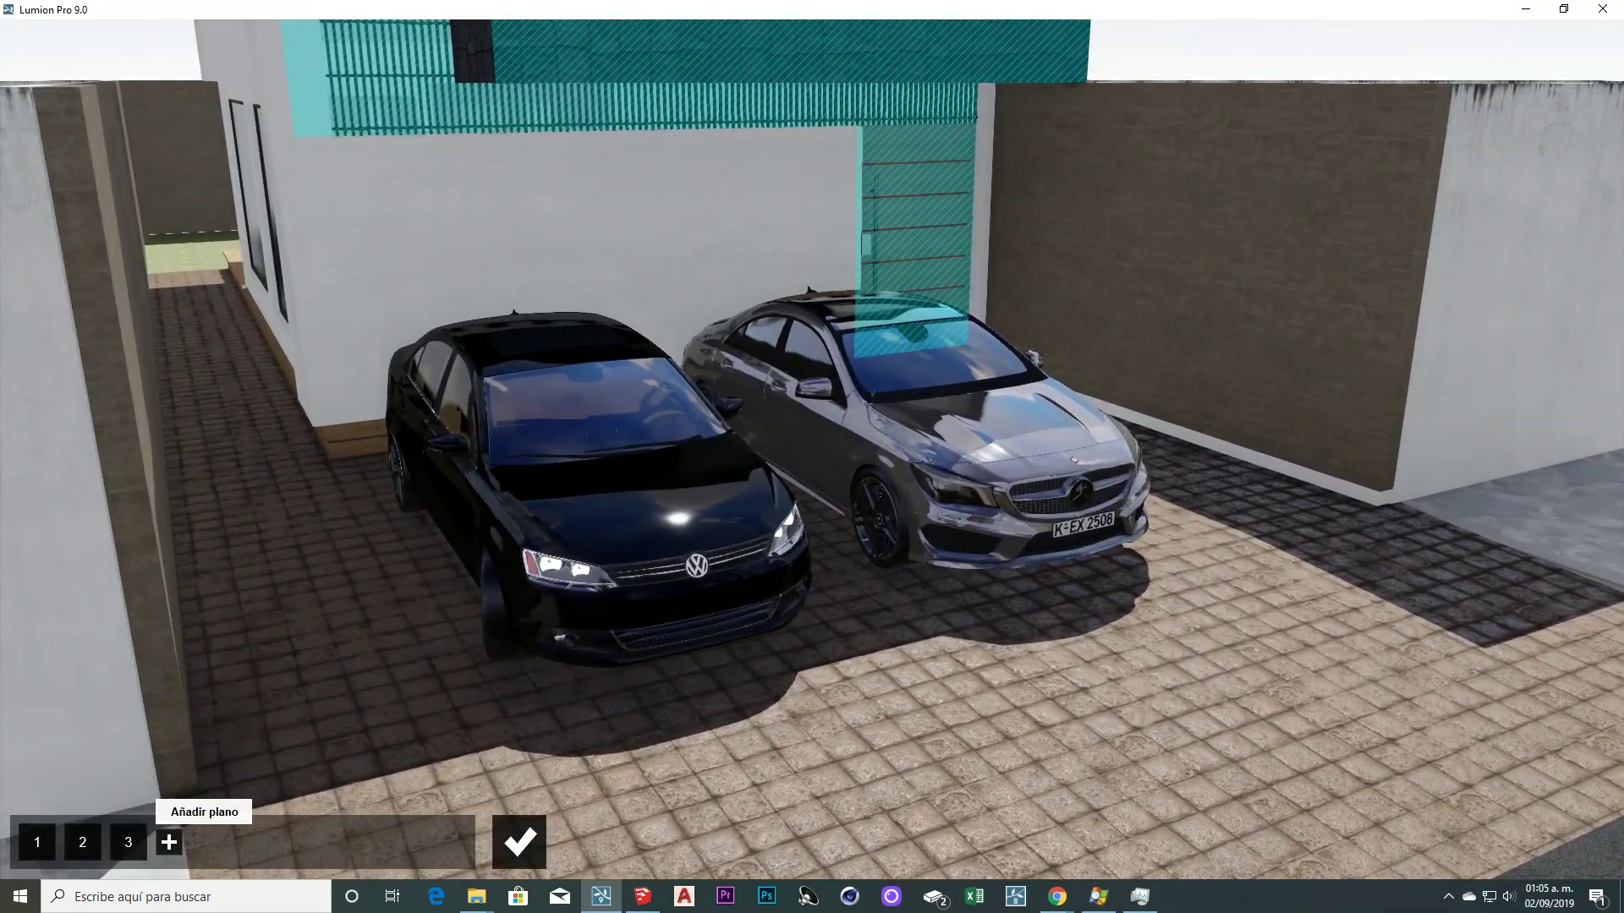
key(s)
key(w)
key(a)
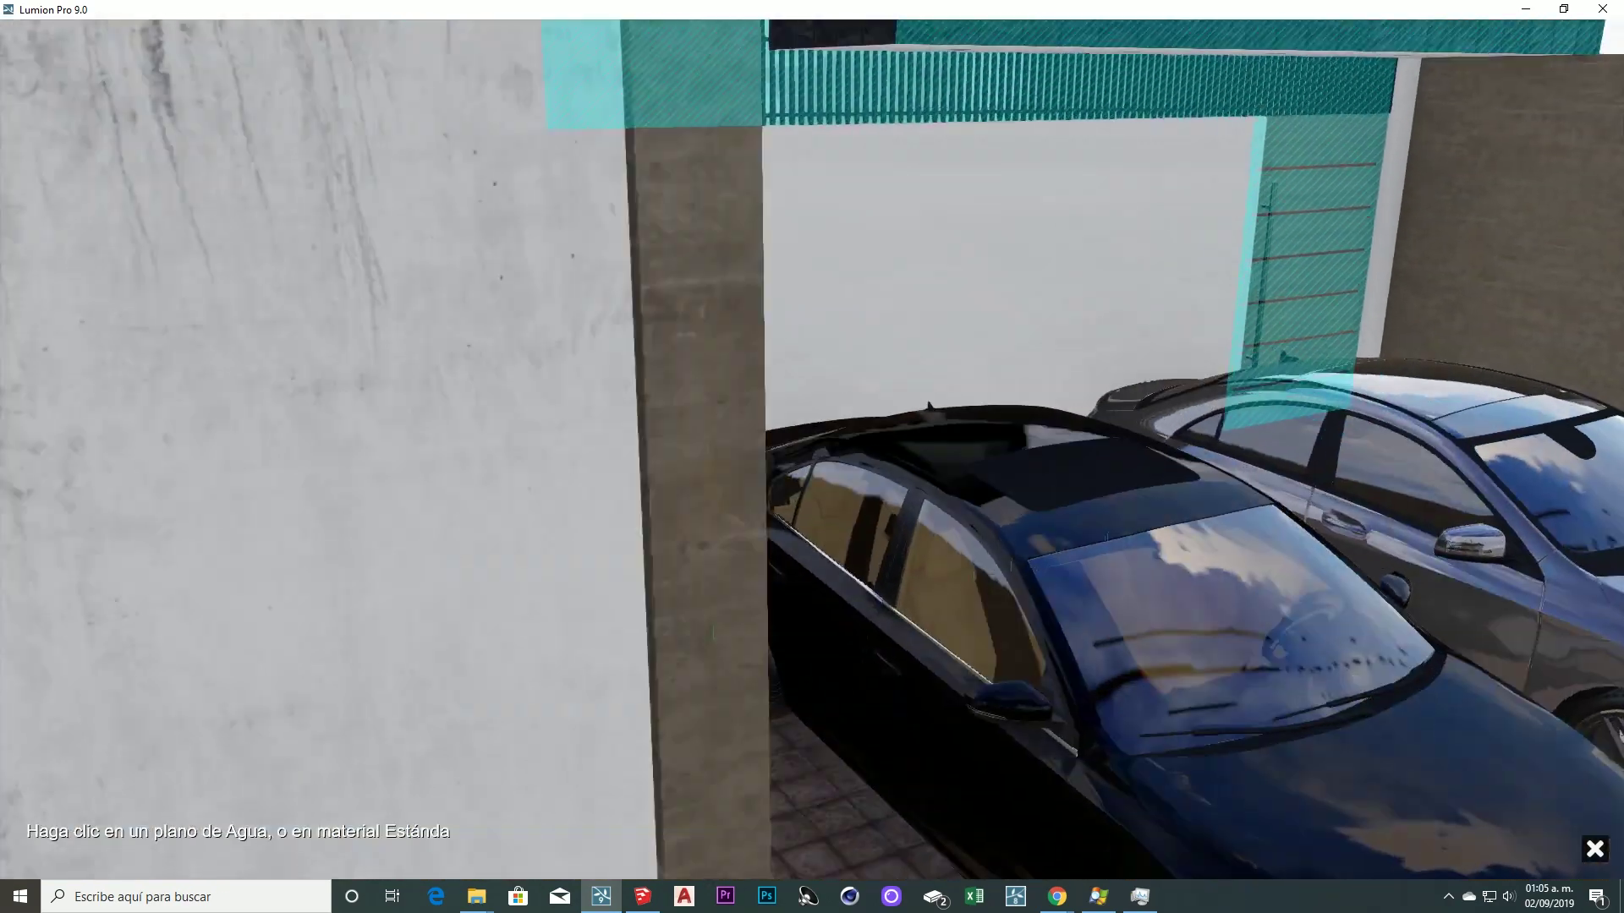
key(a)
key(e)
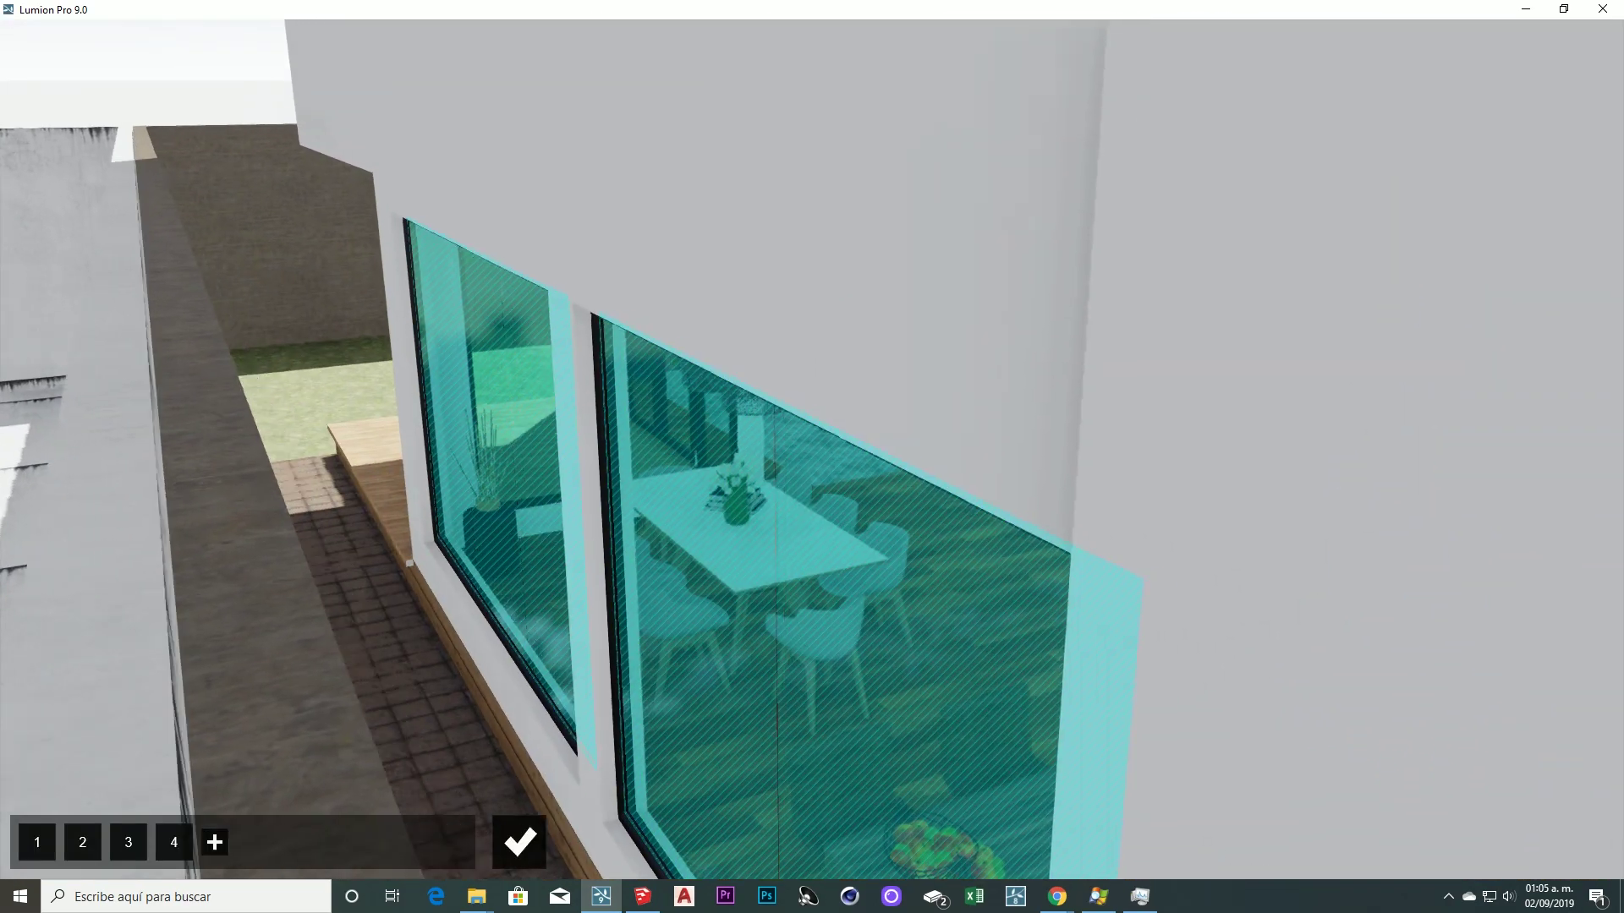
key(q)
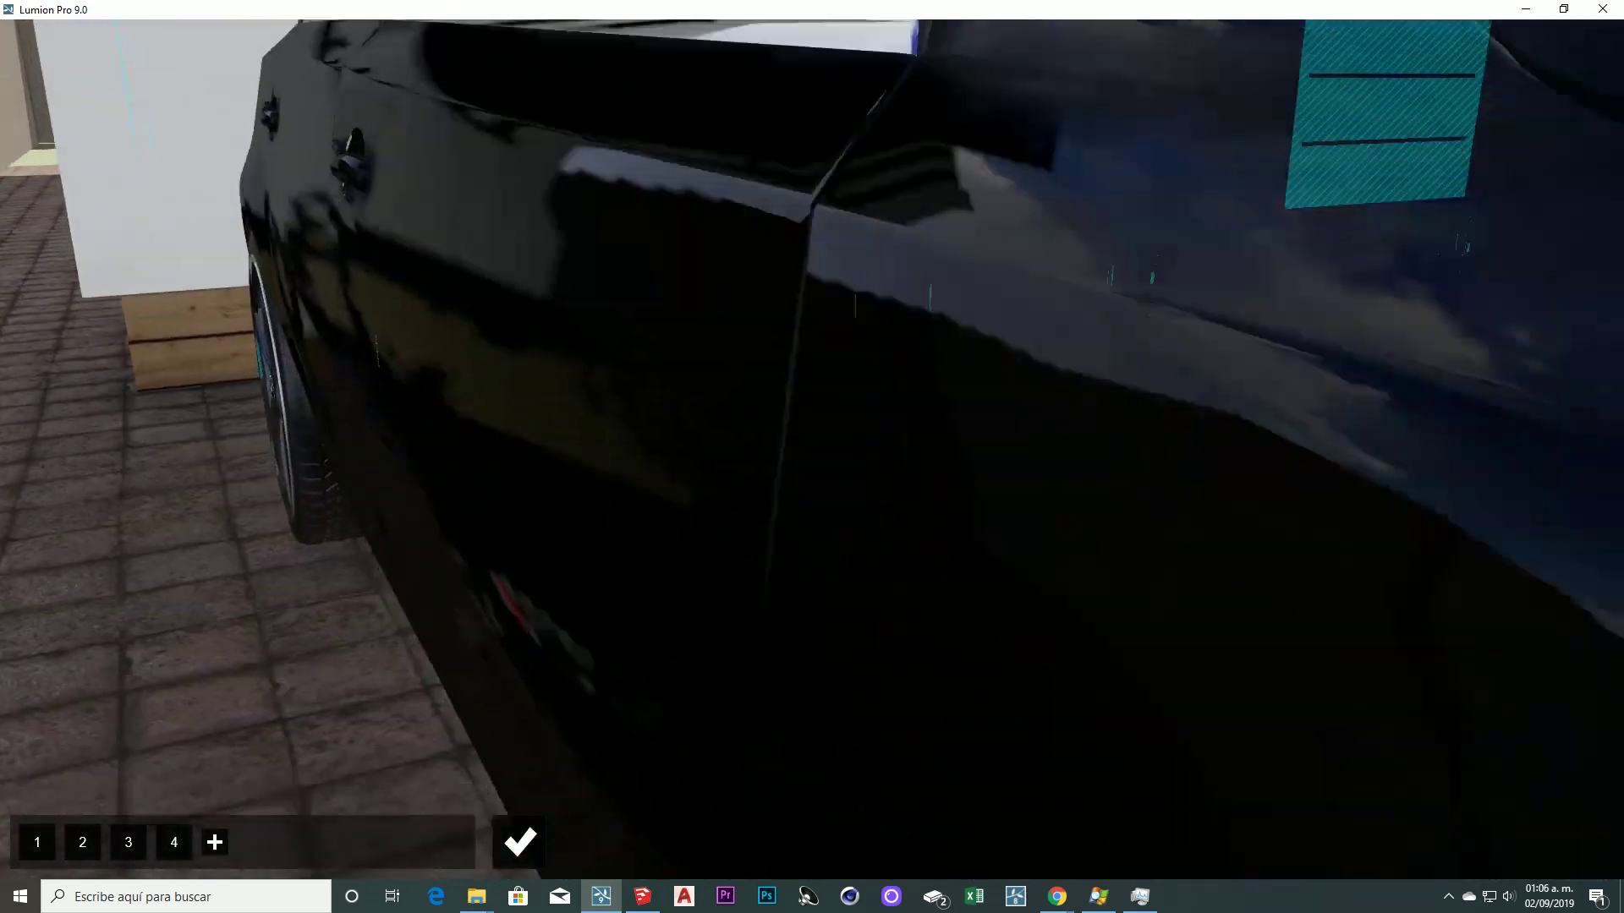
key(s)
Add further reflection planes on the driveway paving and the foreground car
click(215, 841)
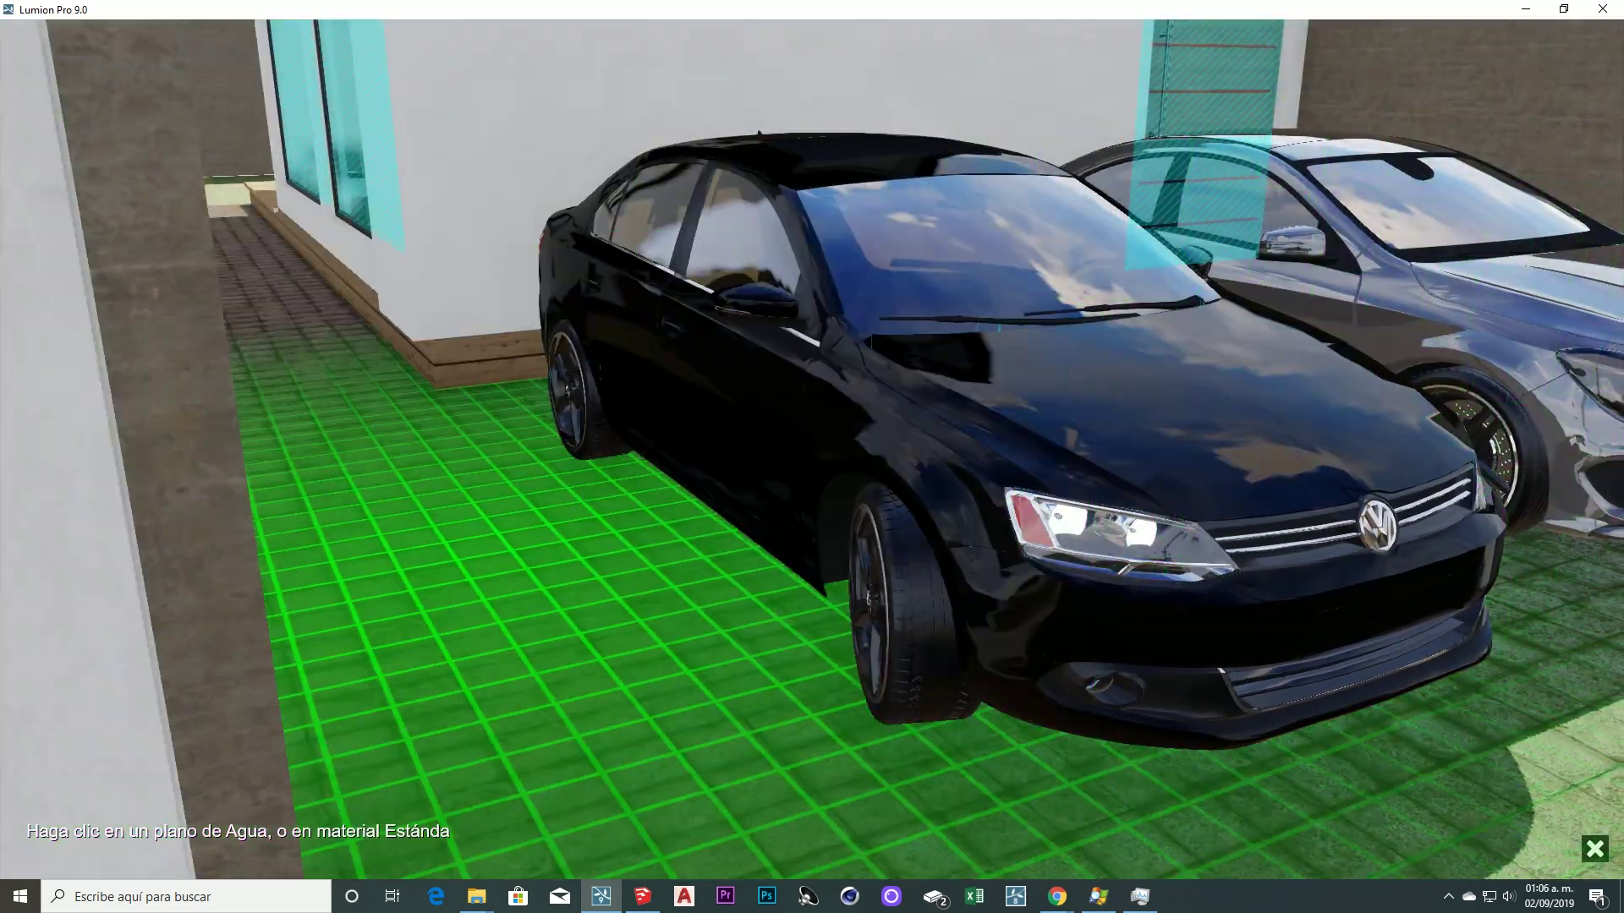
key(s)
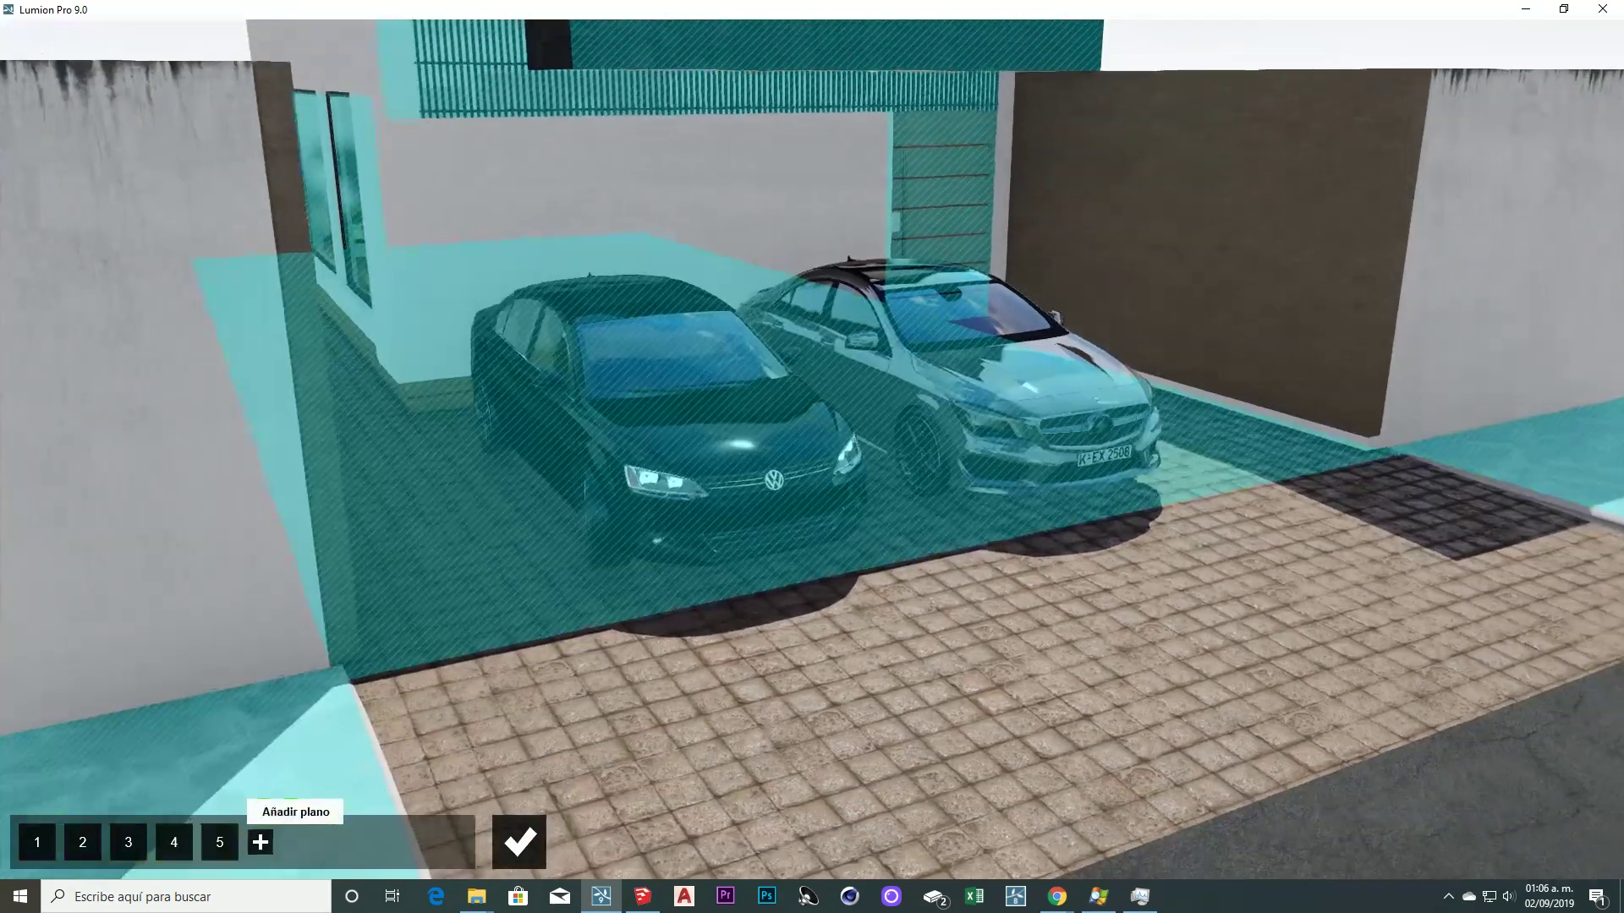
click(261, 842)
key(w)
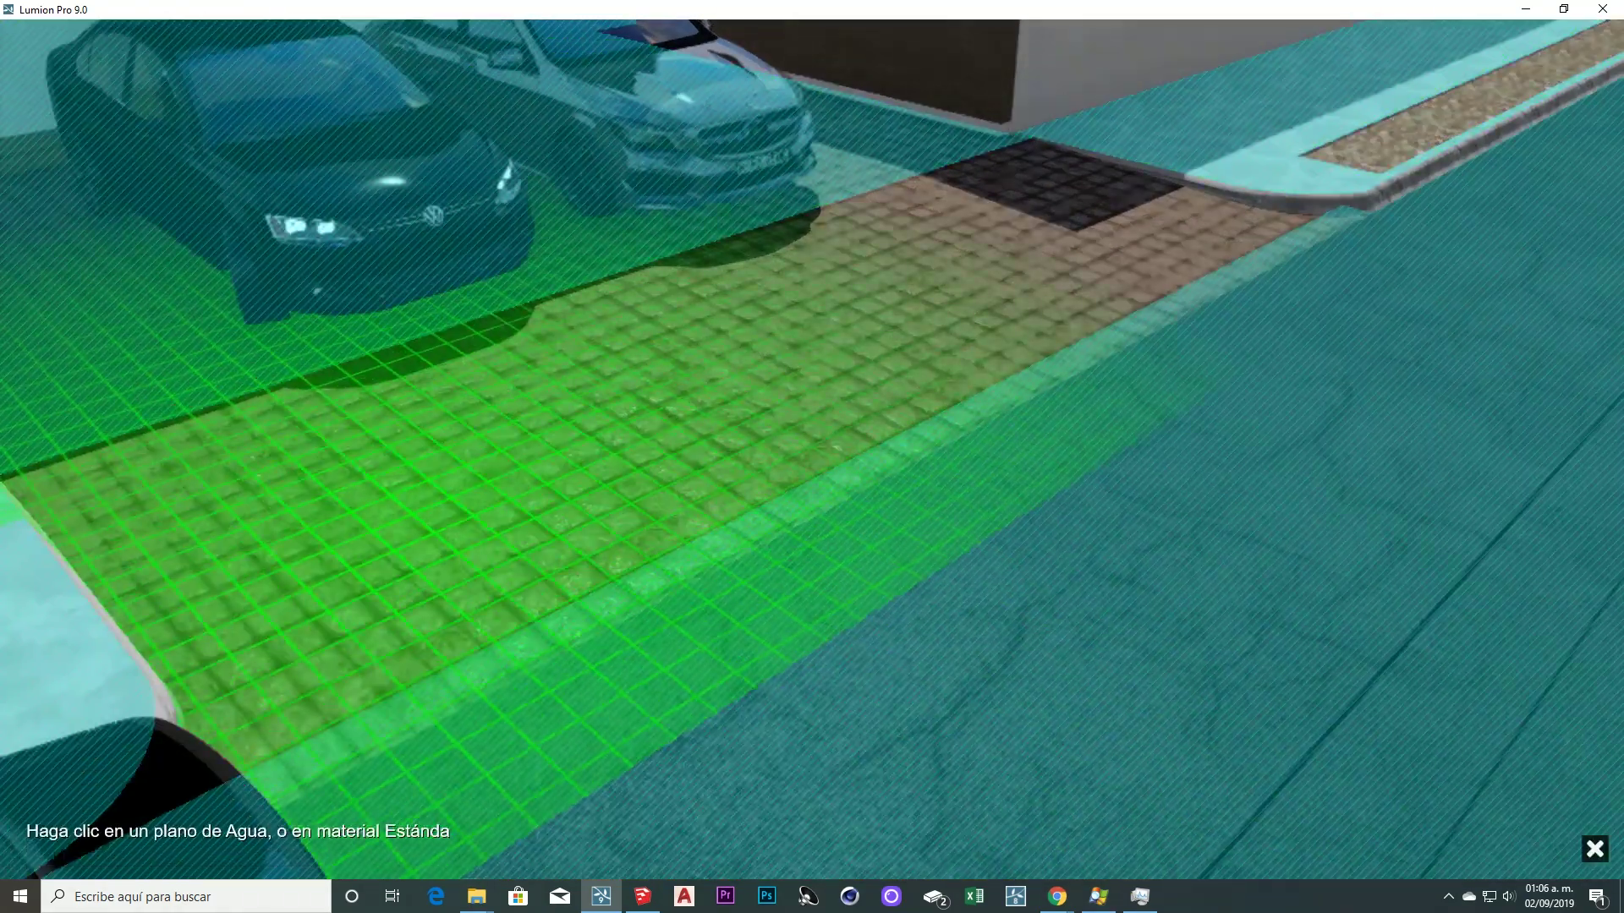
key(s)
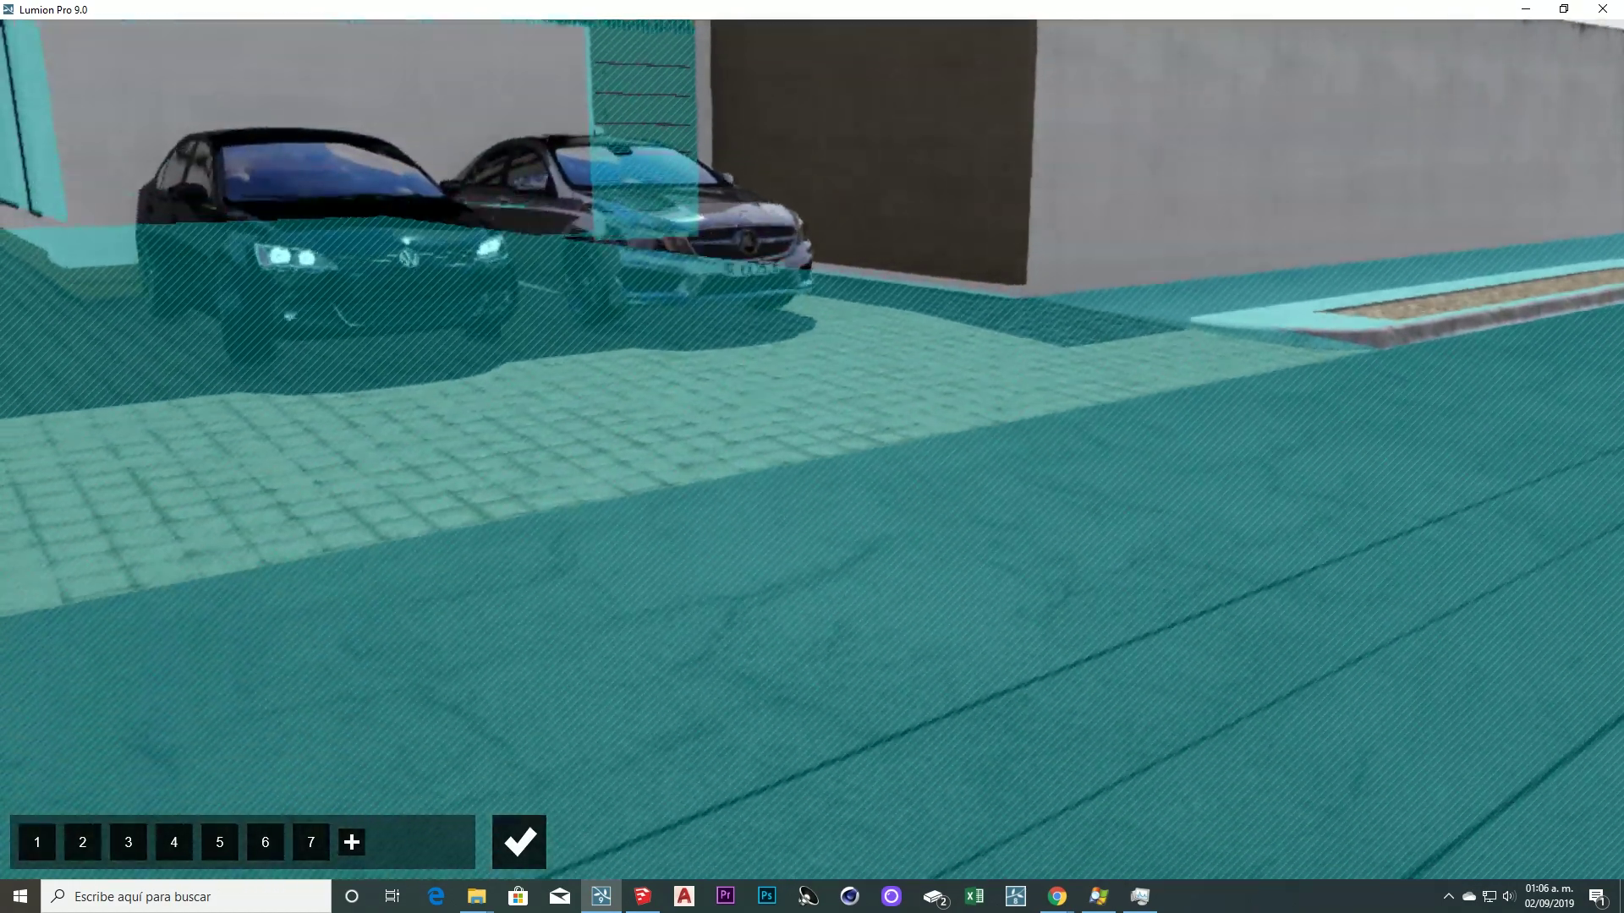
key(e)
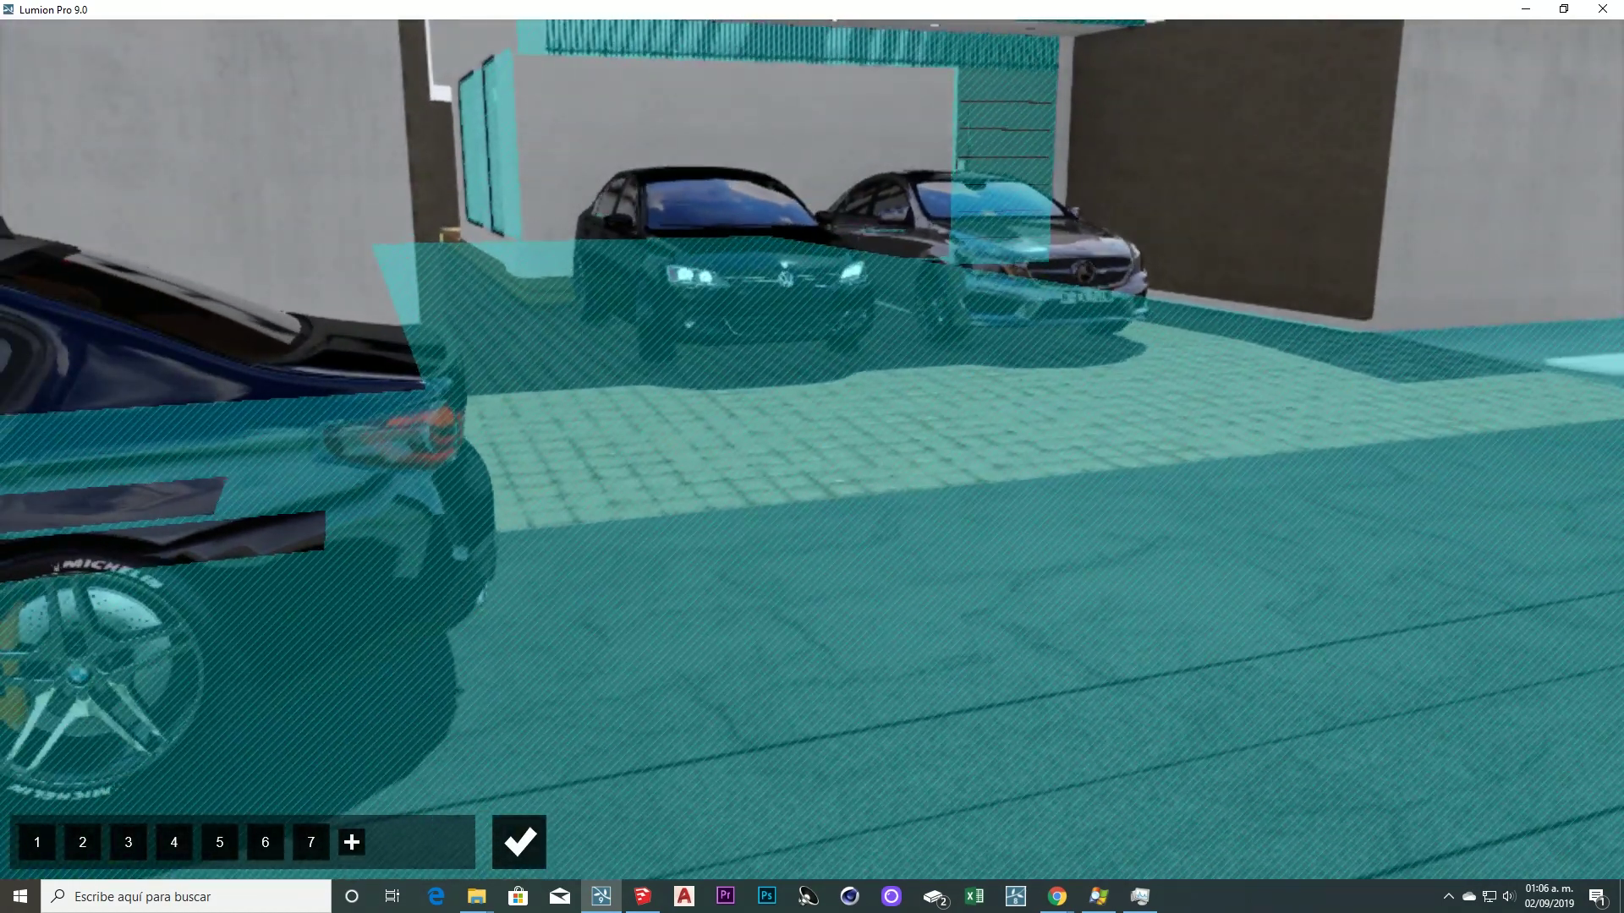
key(q)
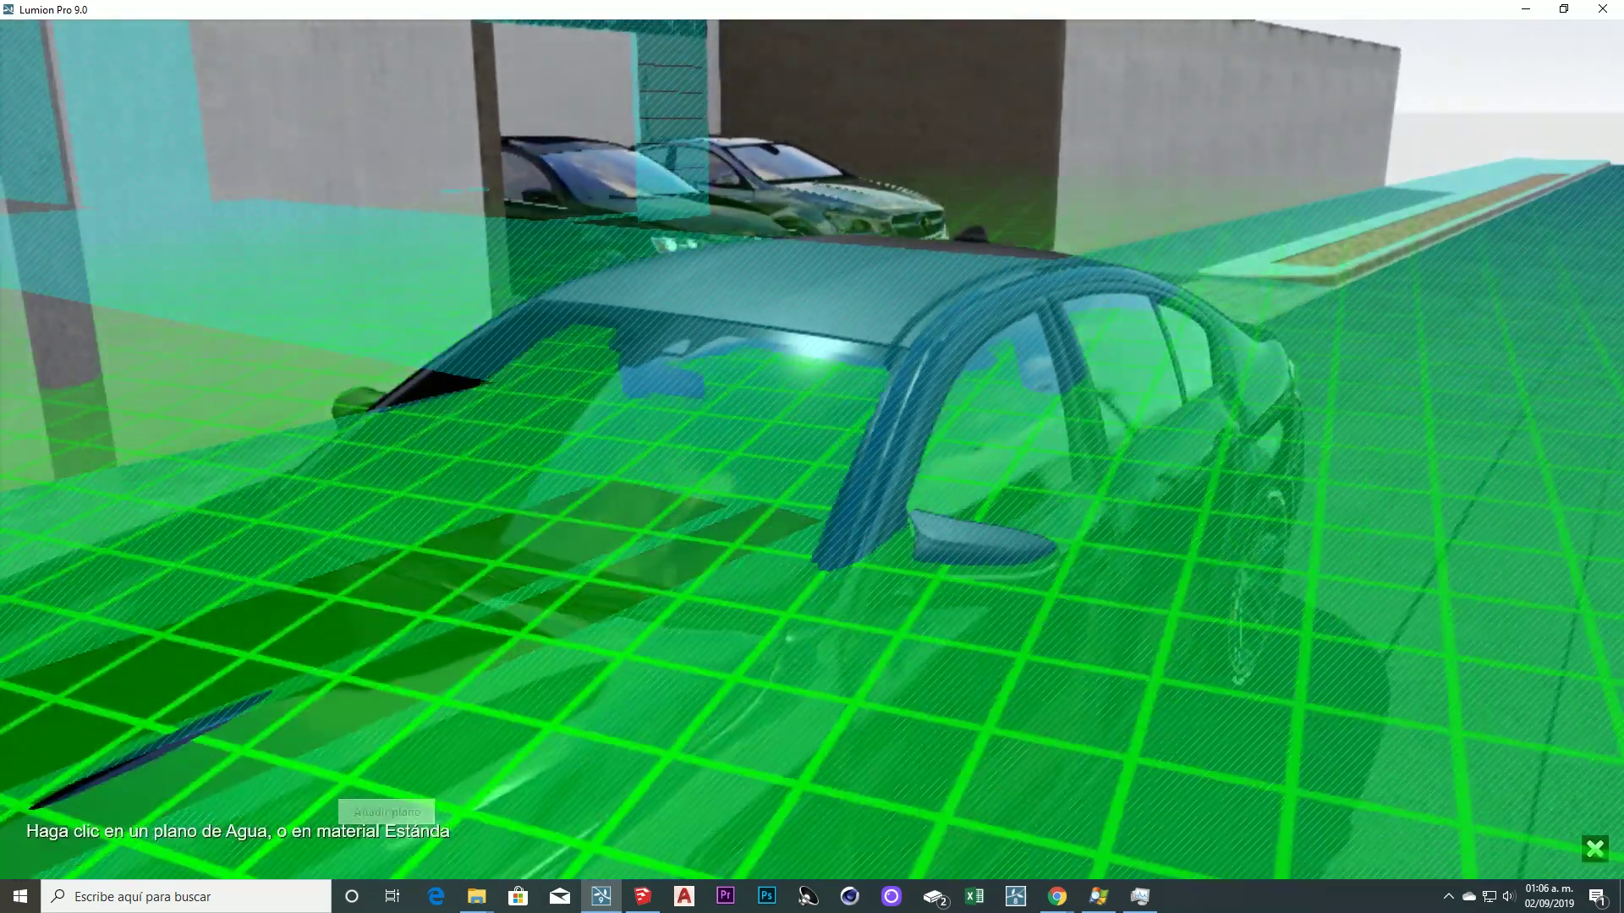
key(e)
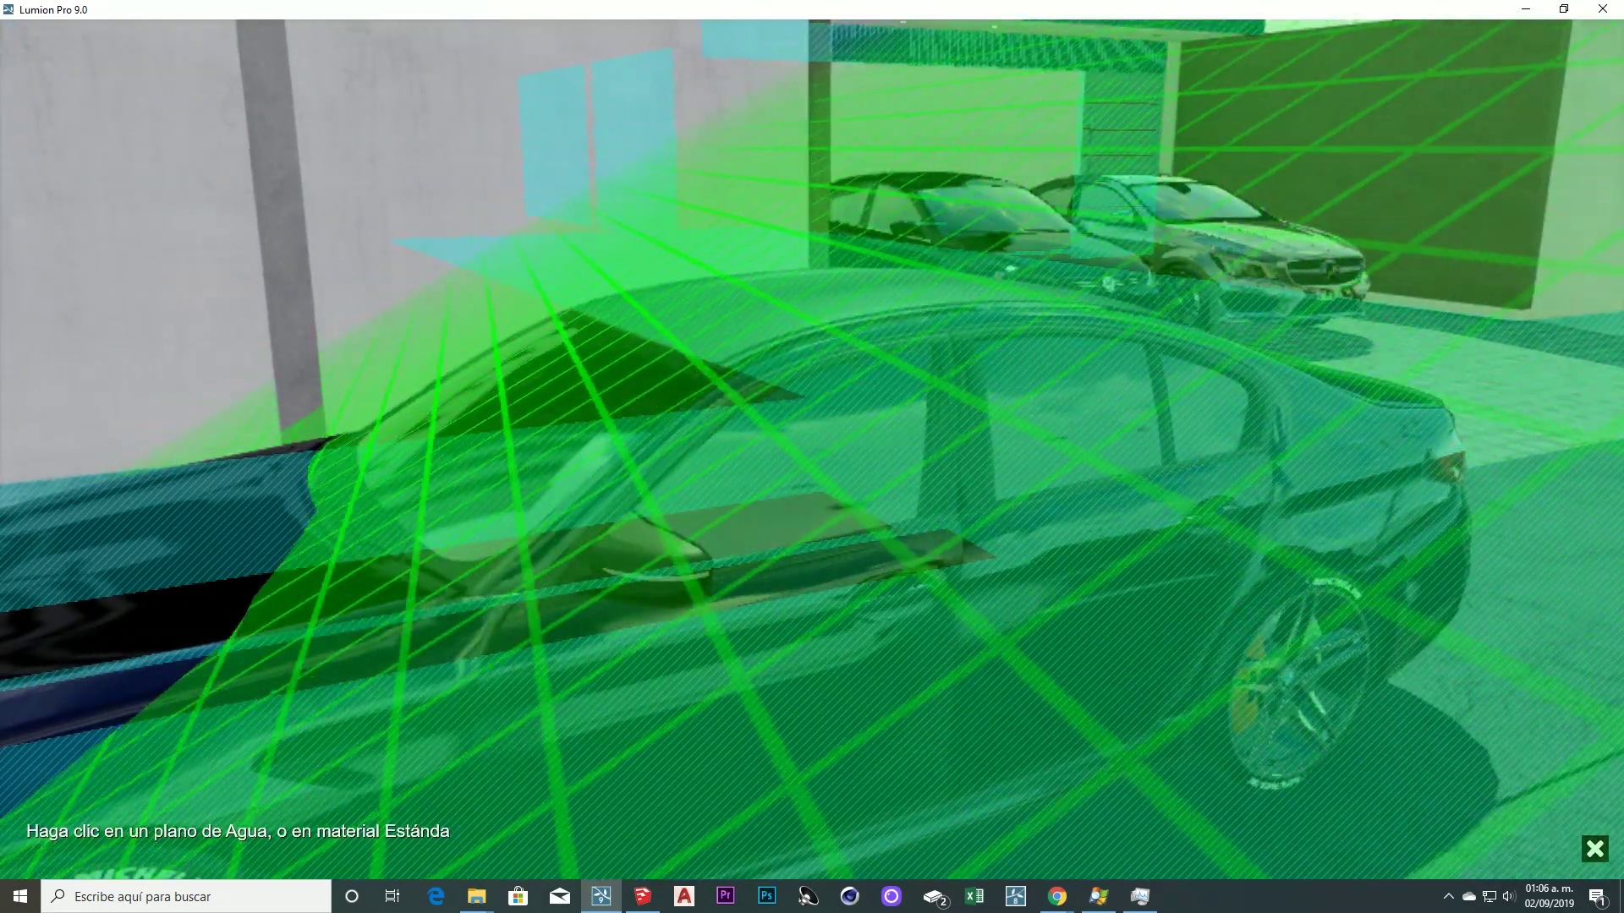
Inspect the foreground car's reflections from several angles, then exit reflection-plane editing
key(q)
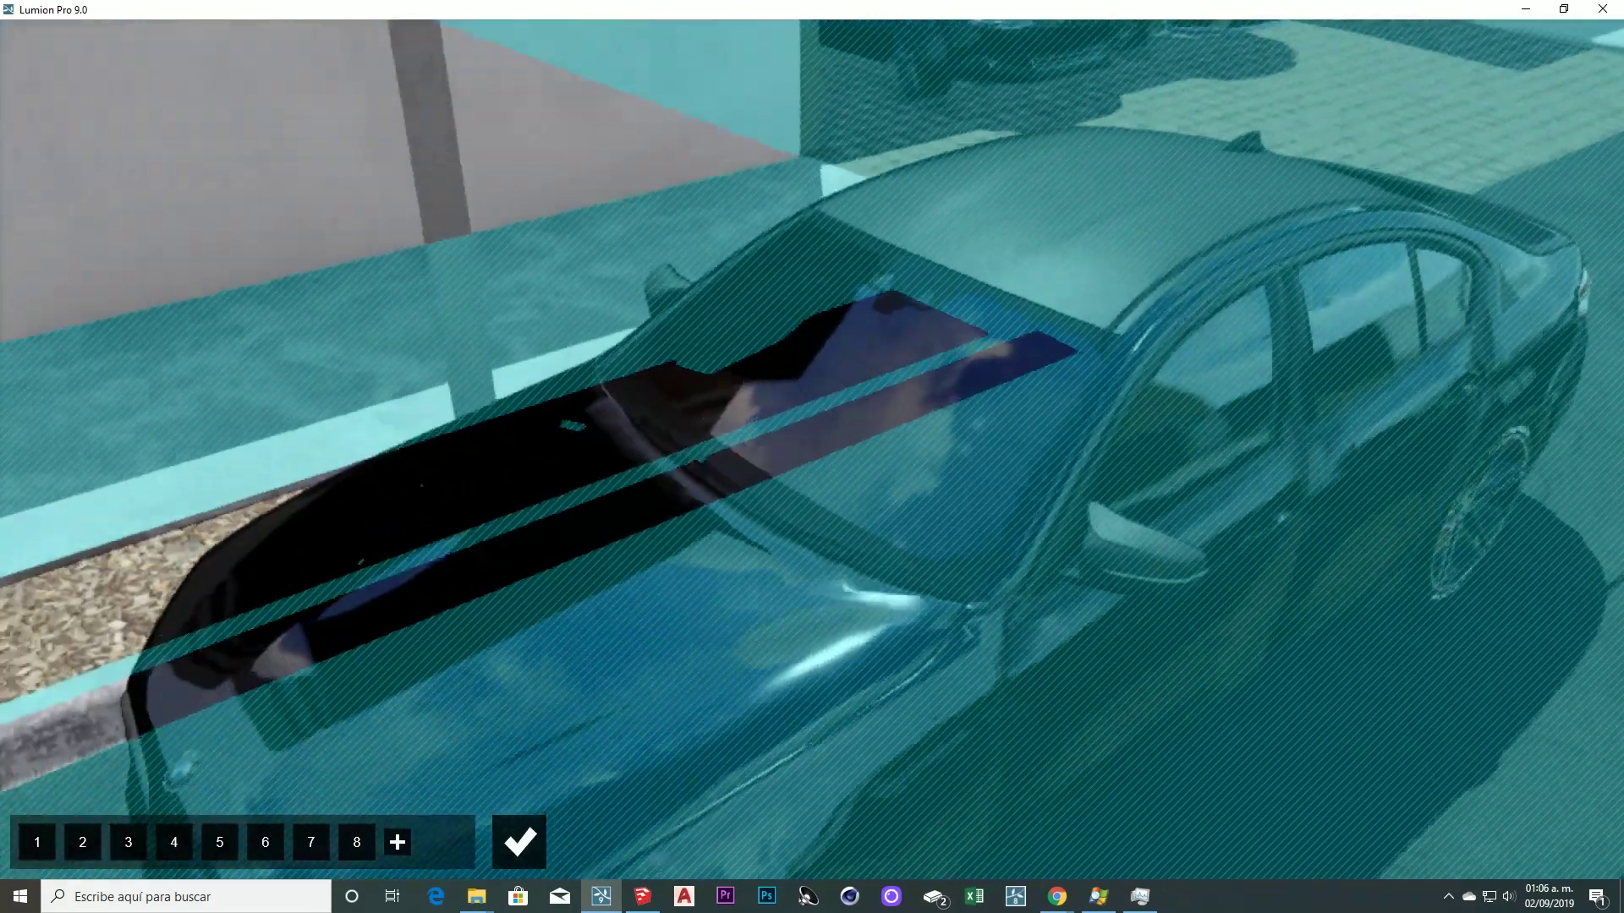
key(q)
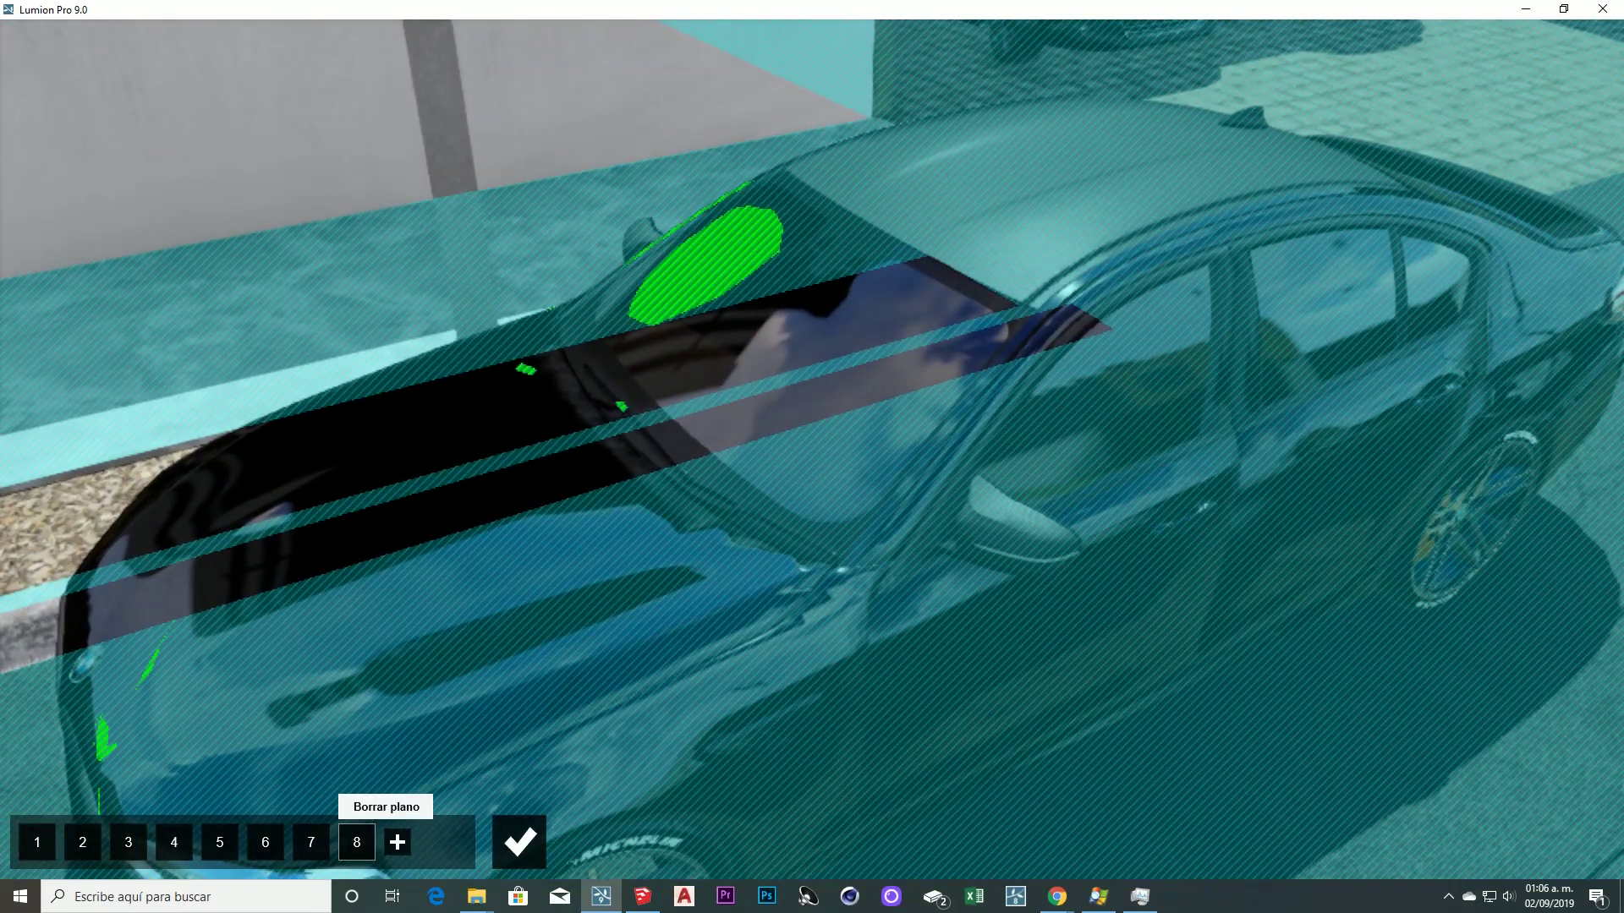
key(d)
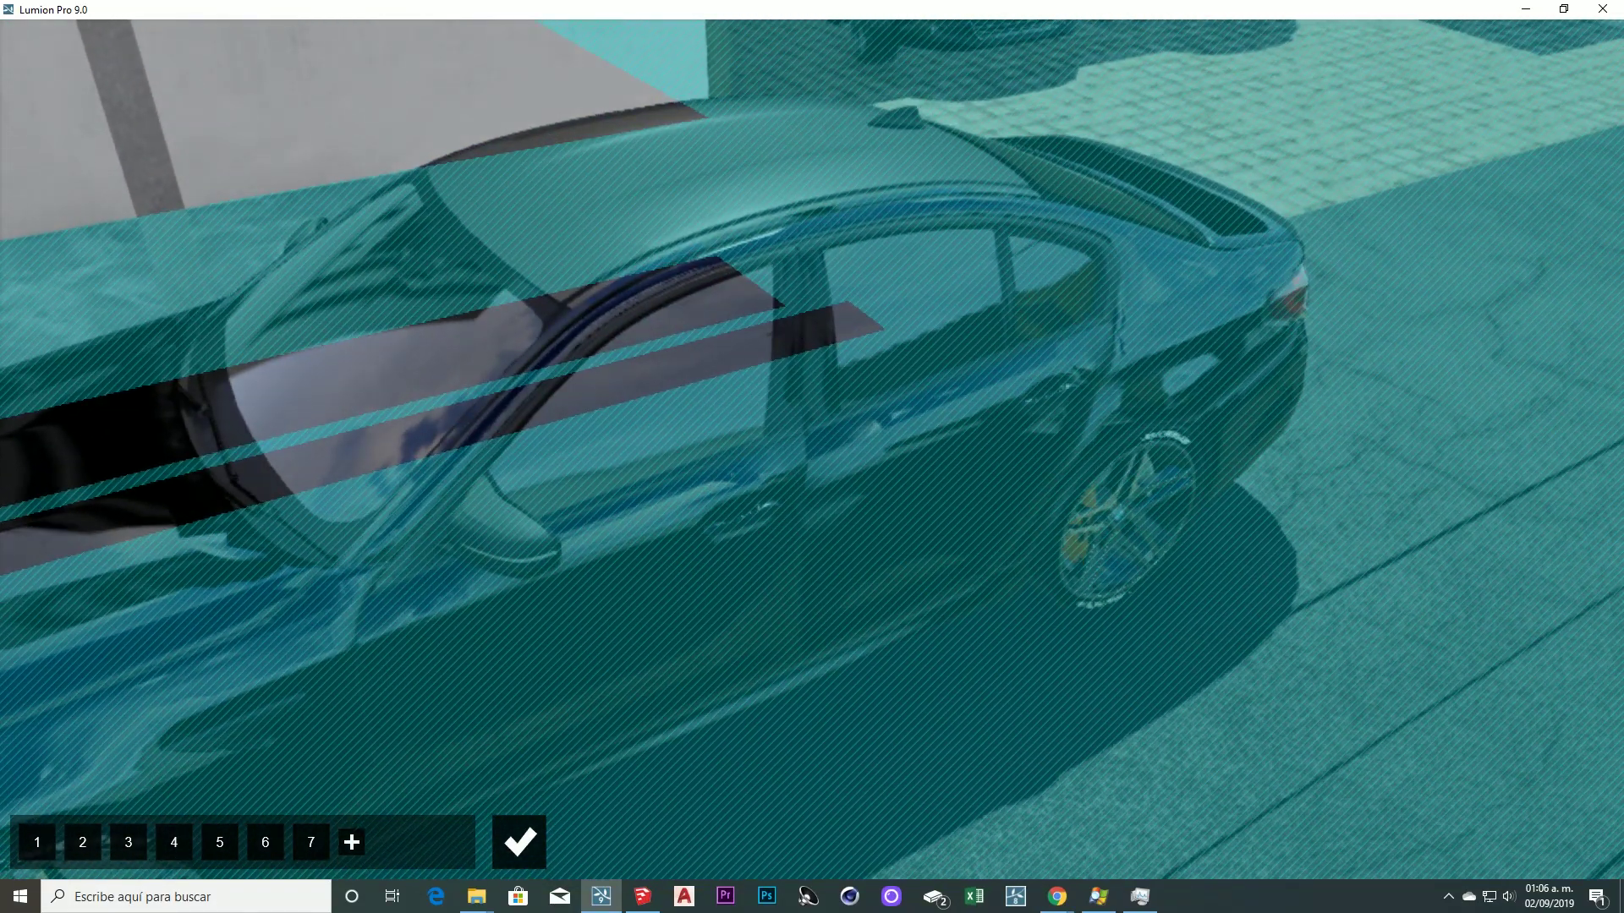
key(s)
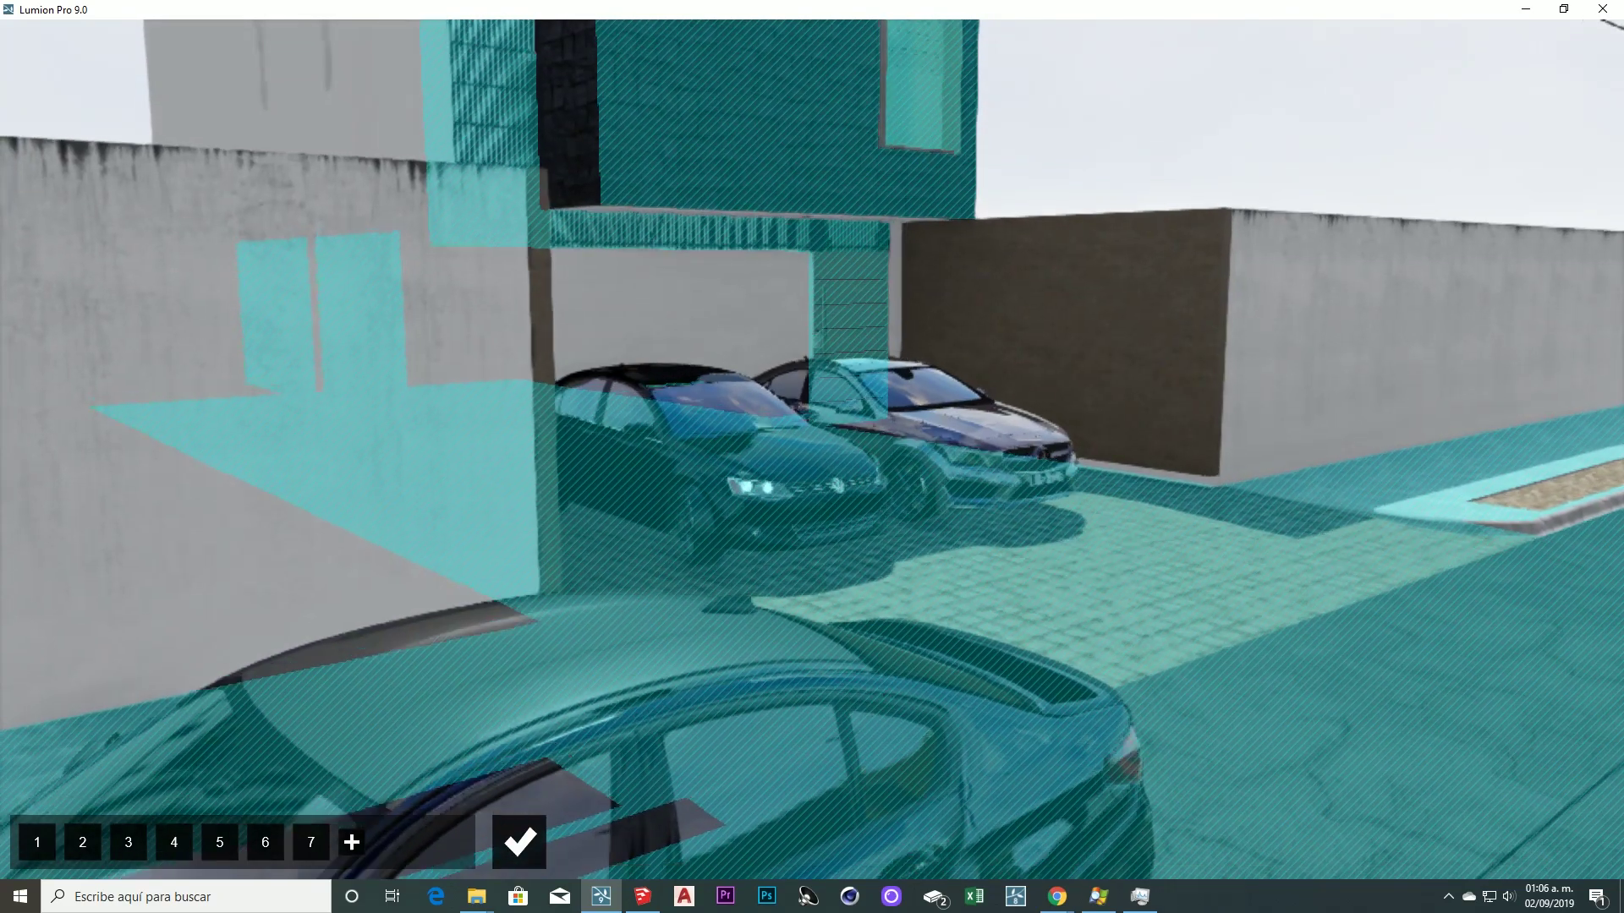
key(e)
key(s)
key(d)
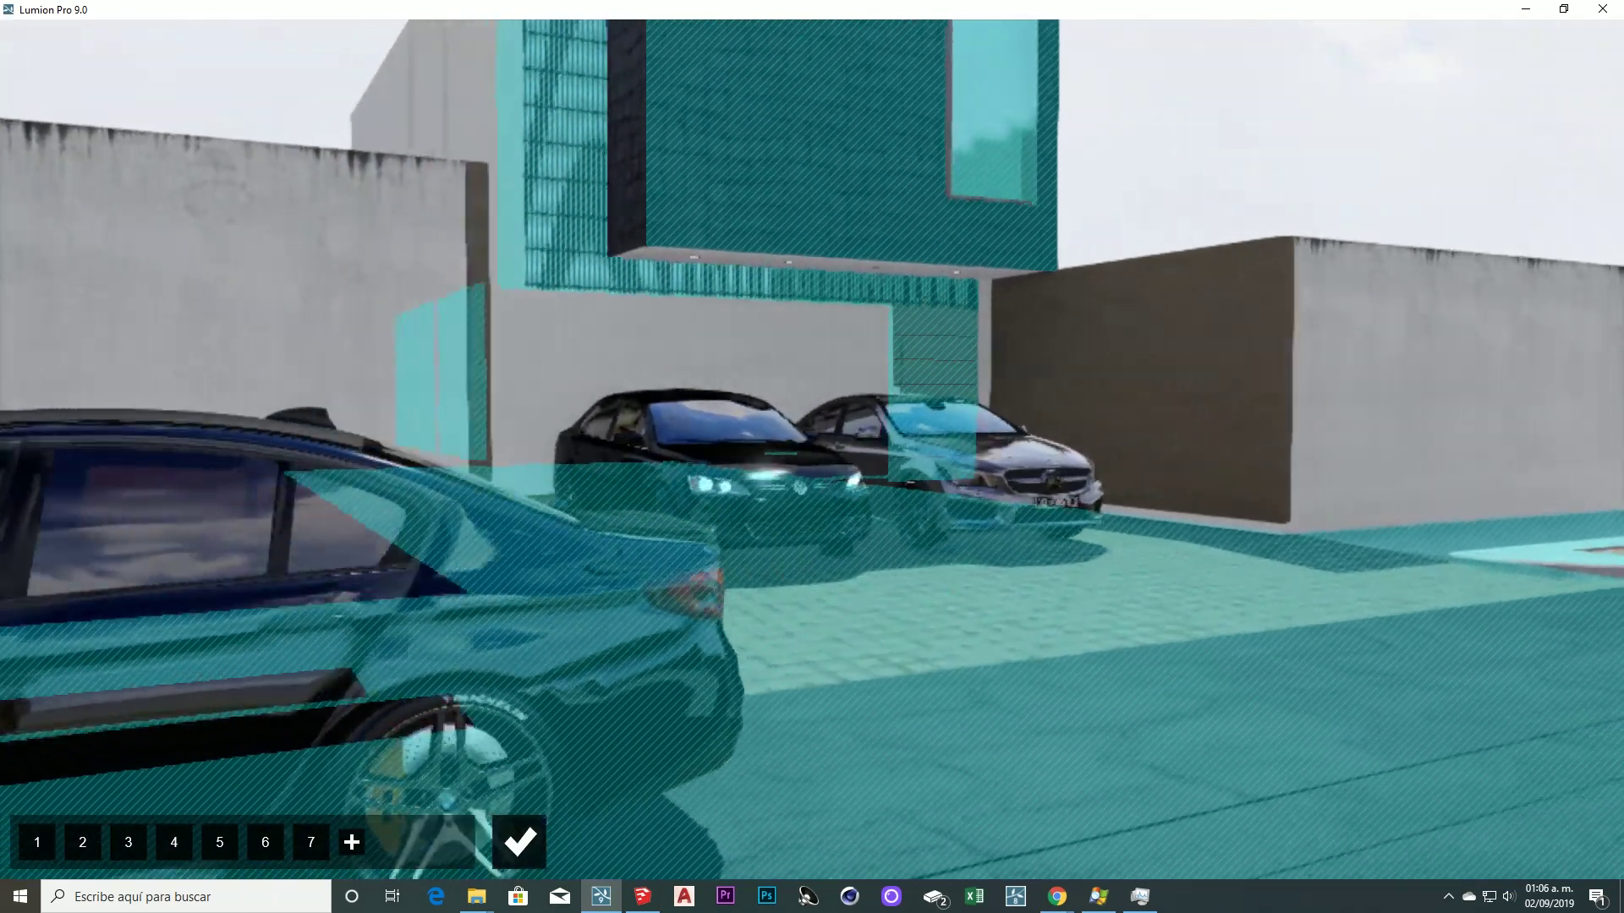
key(w)
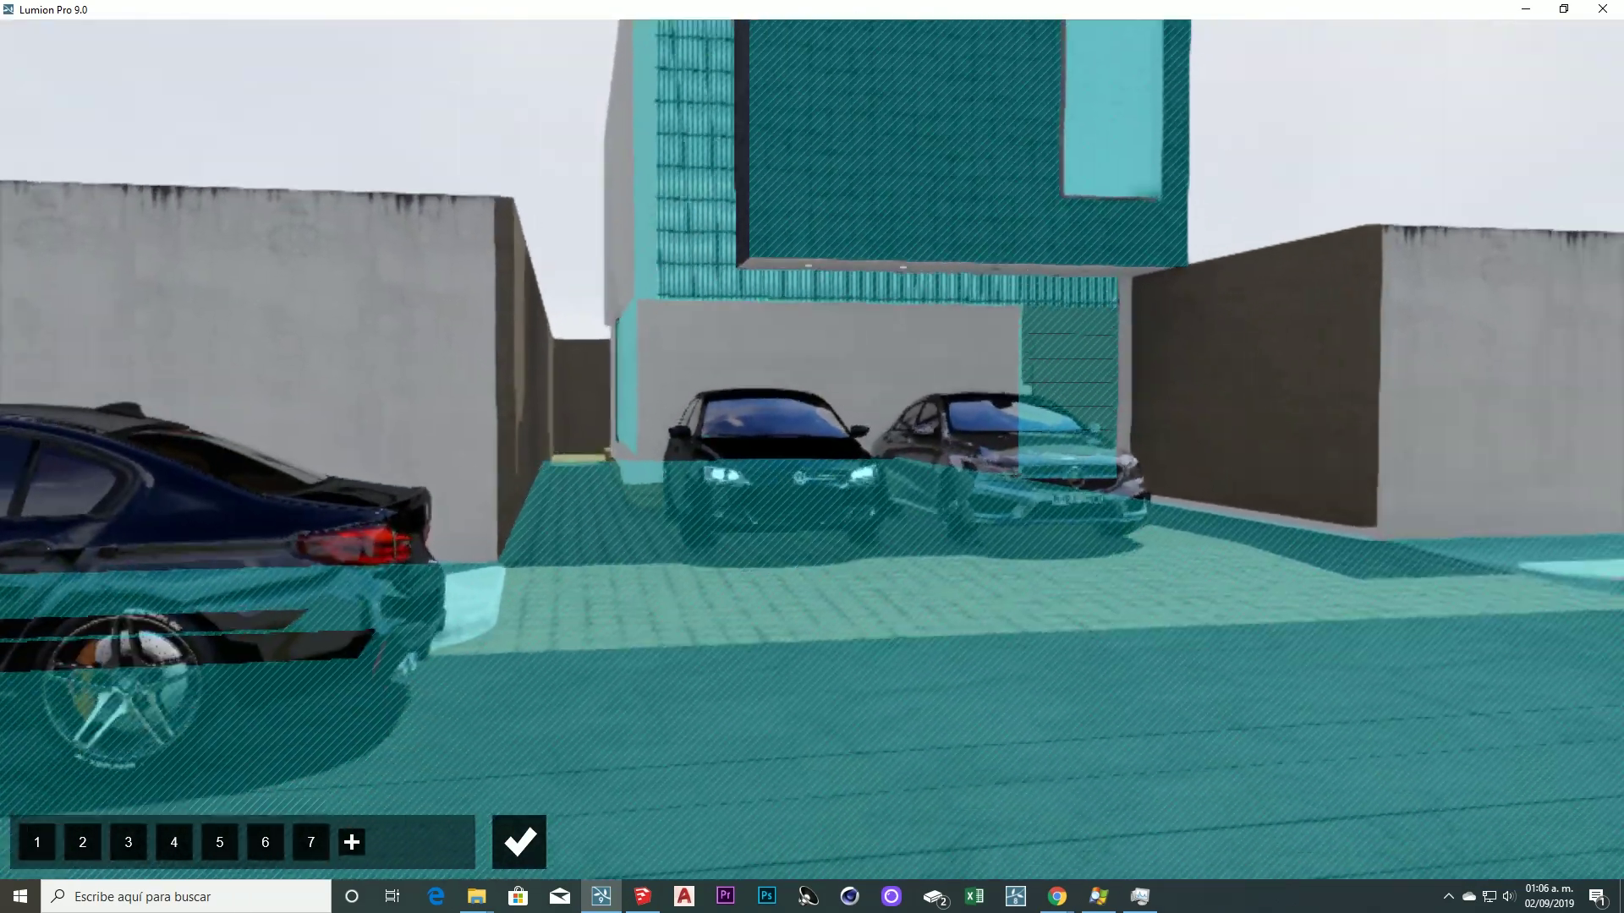
key(a)
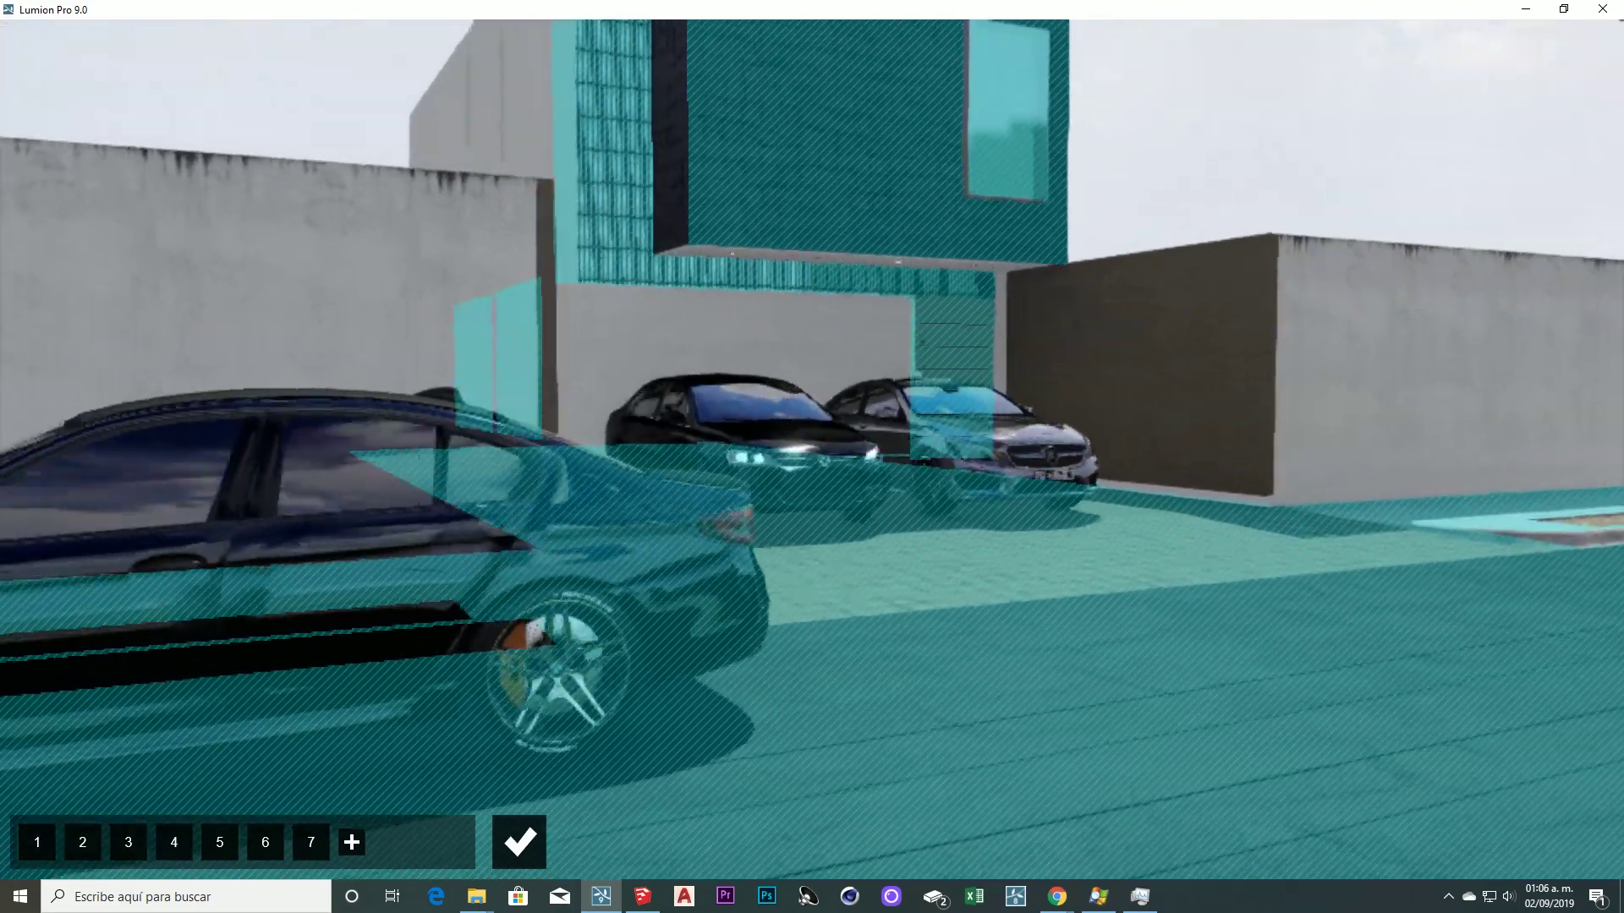
key(d)
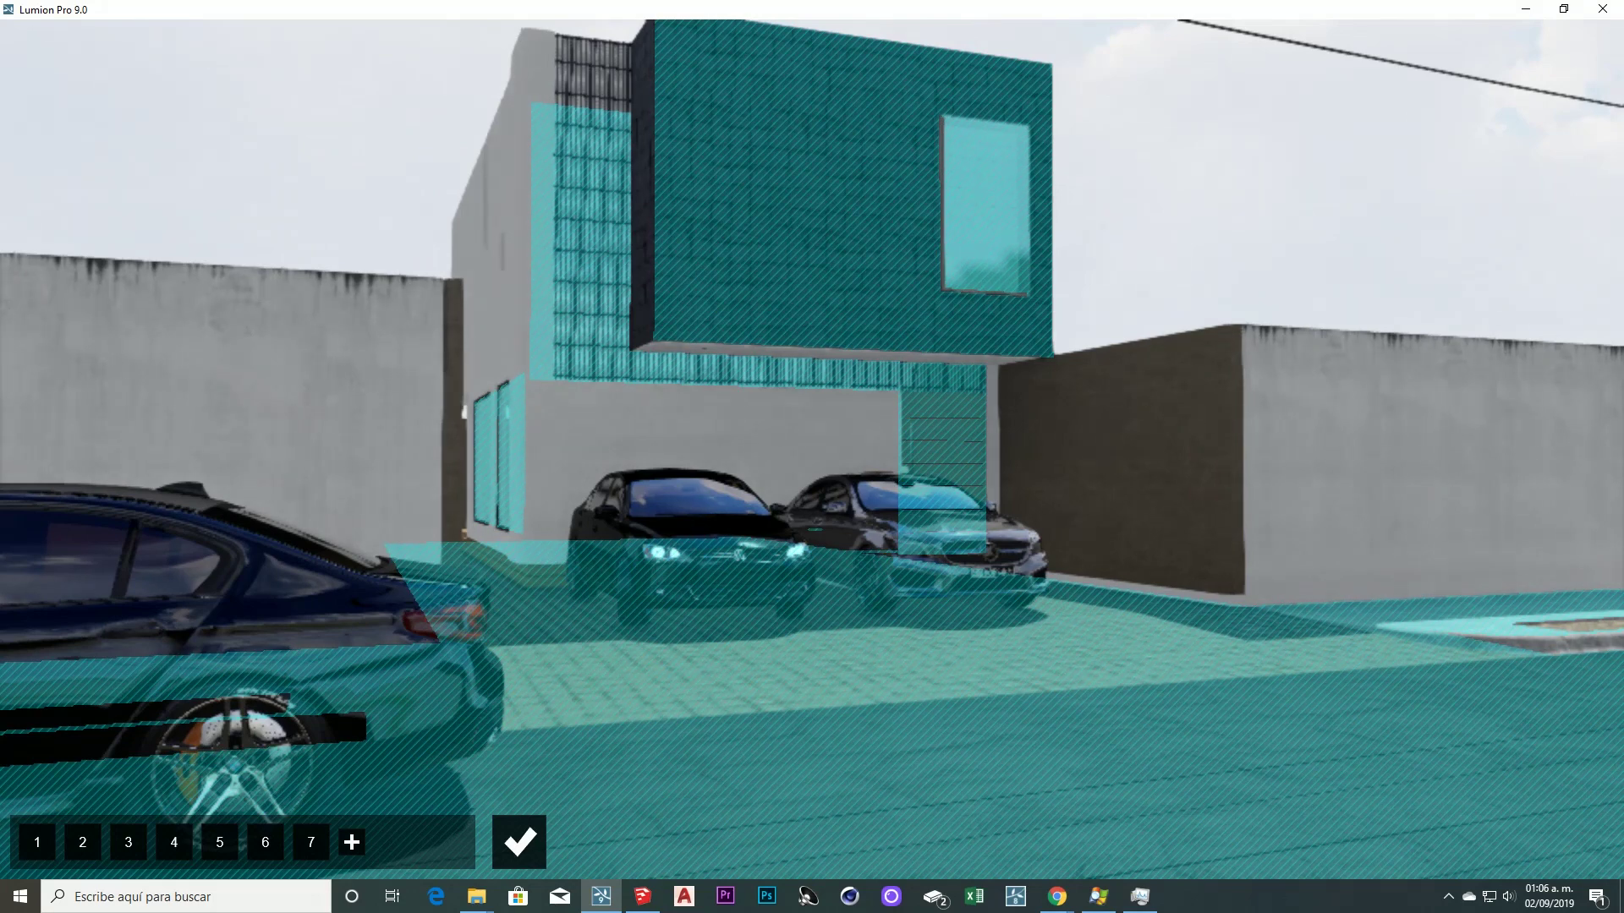
click(519, 841)
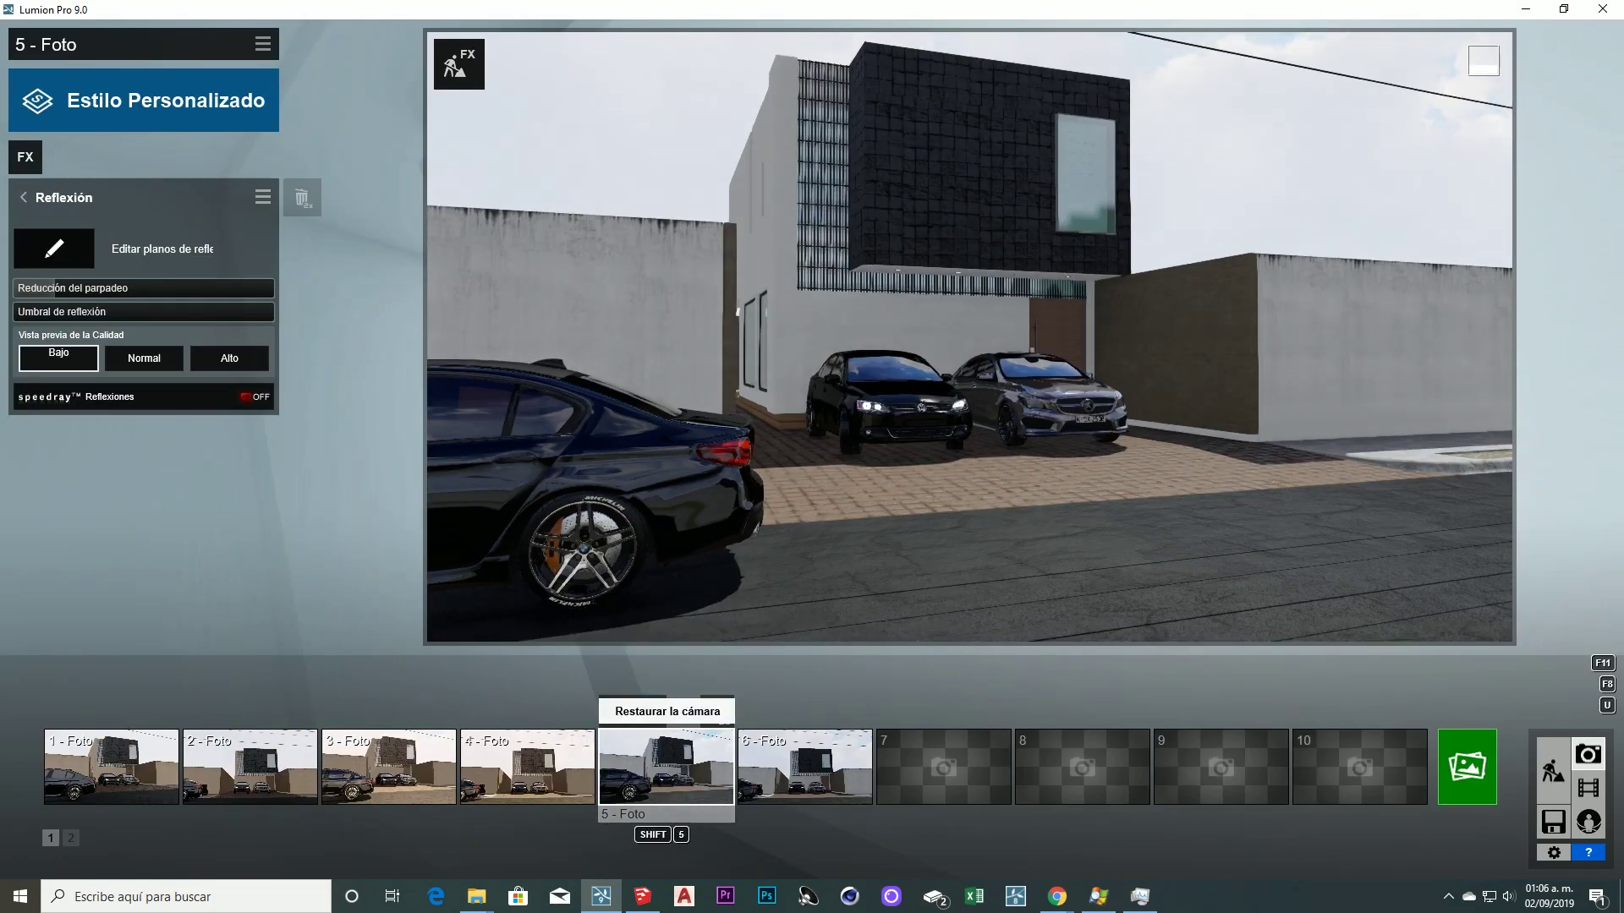
On photo 5, compare Bajo and Normal preview quality, leave Normal, and keep speedray Reflexiones on
click(666, 765)
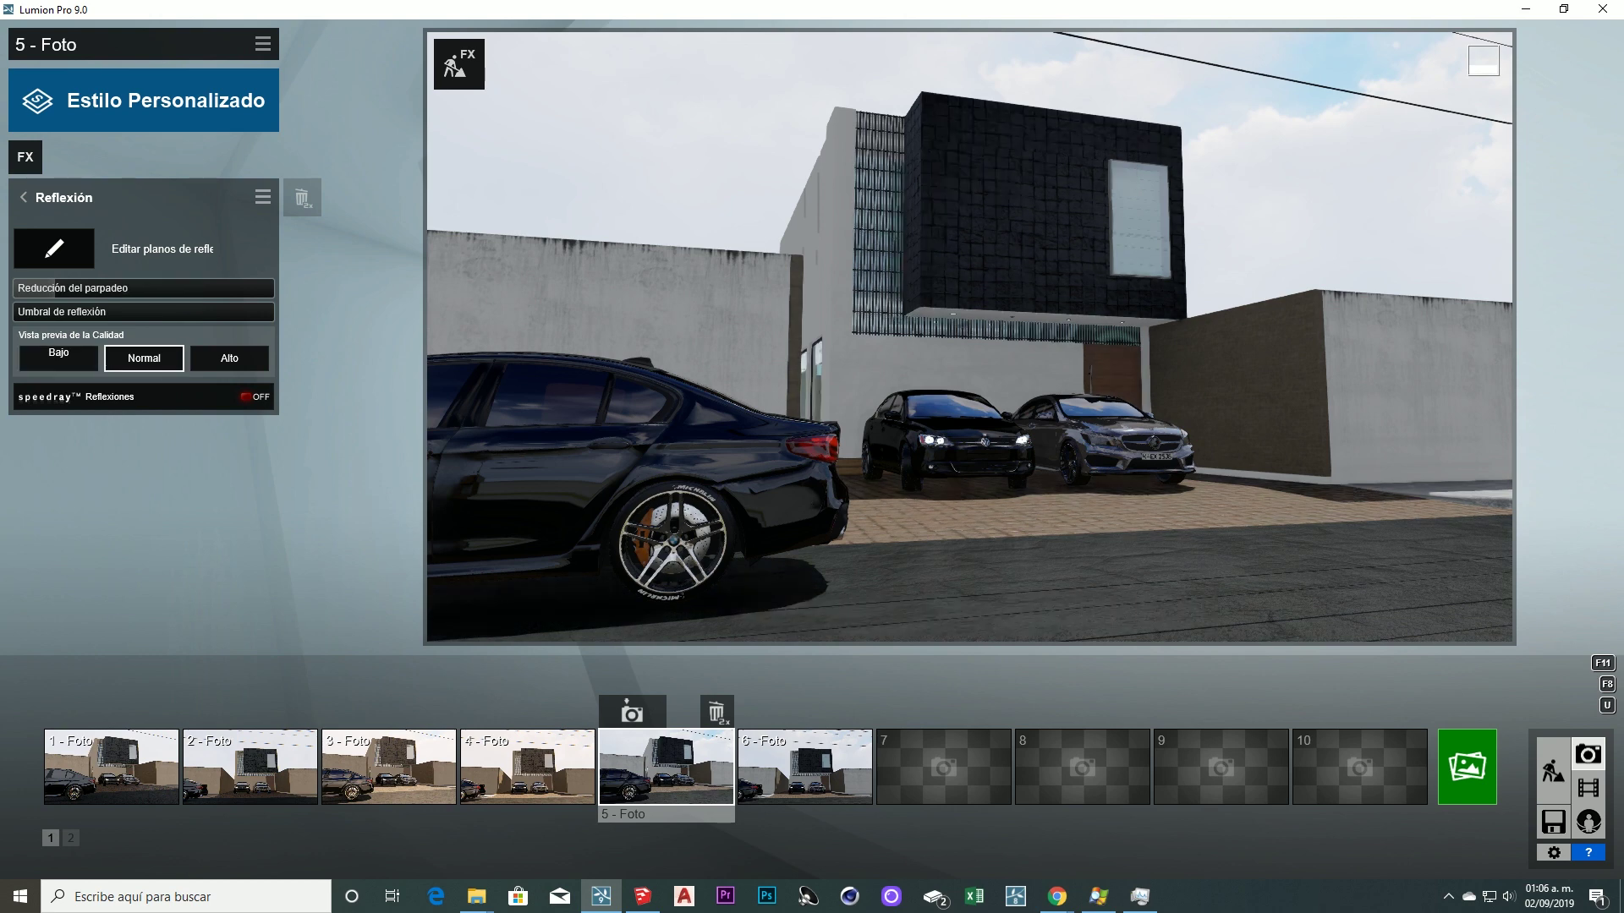
click(58, 357)
click(144, 358)
click(59, 356)
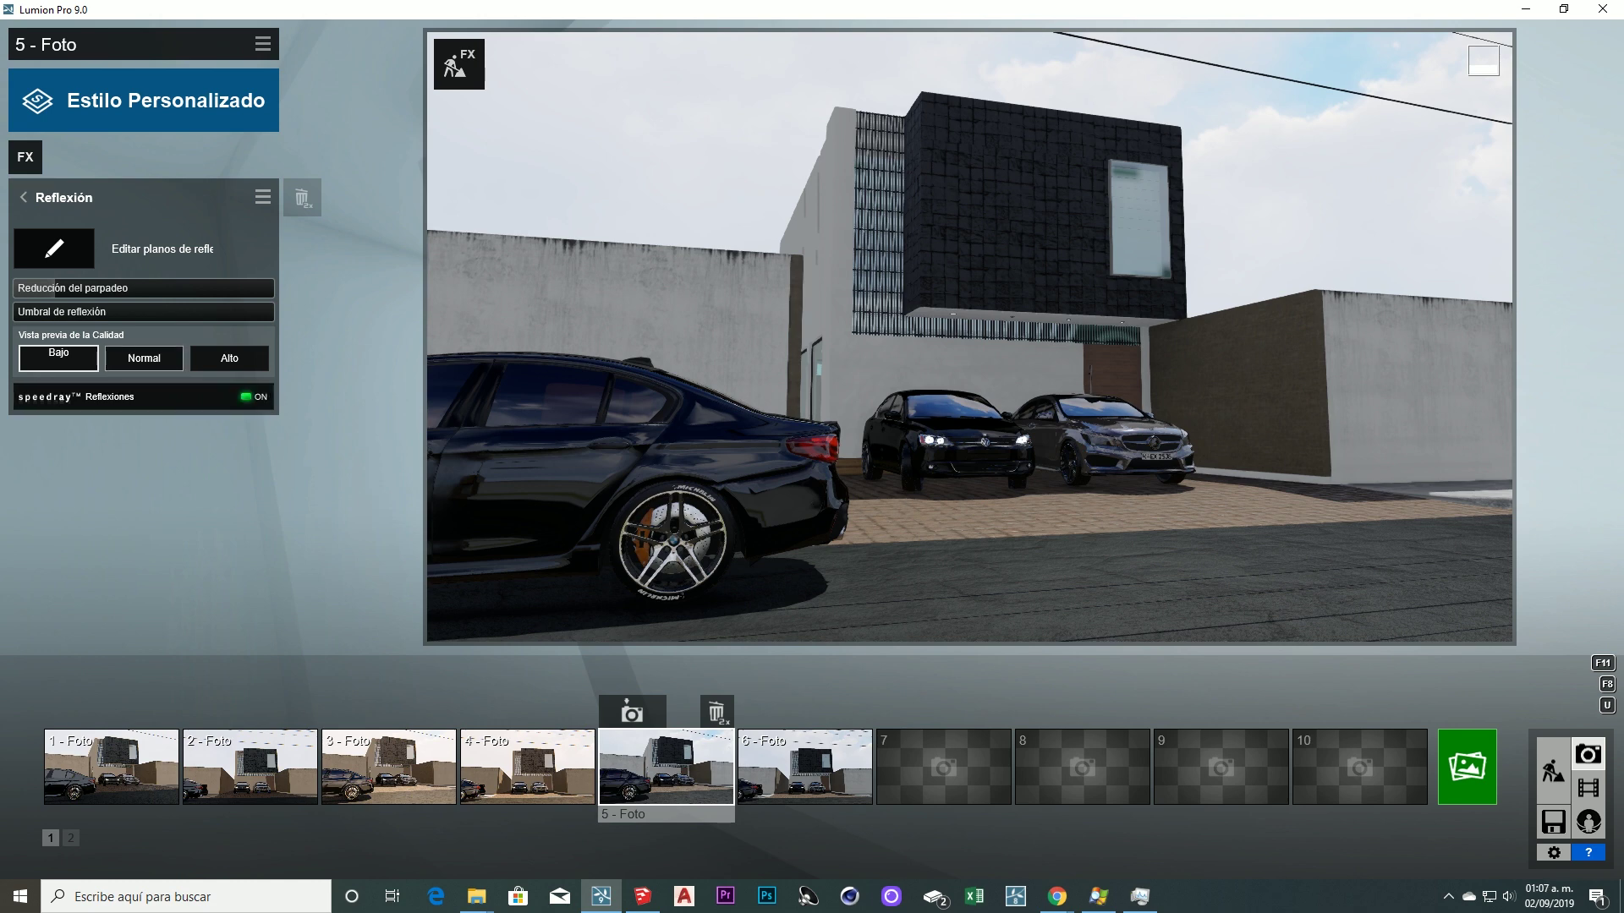
click(143, 357)
click(253, 396)
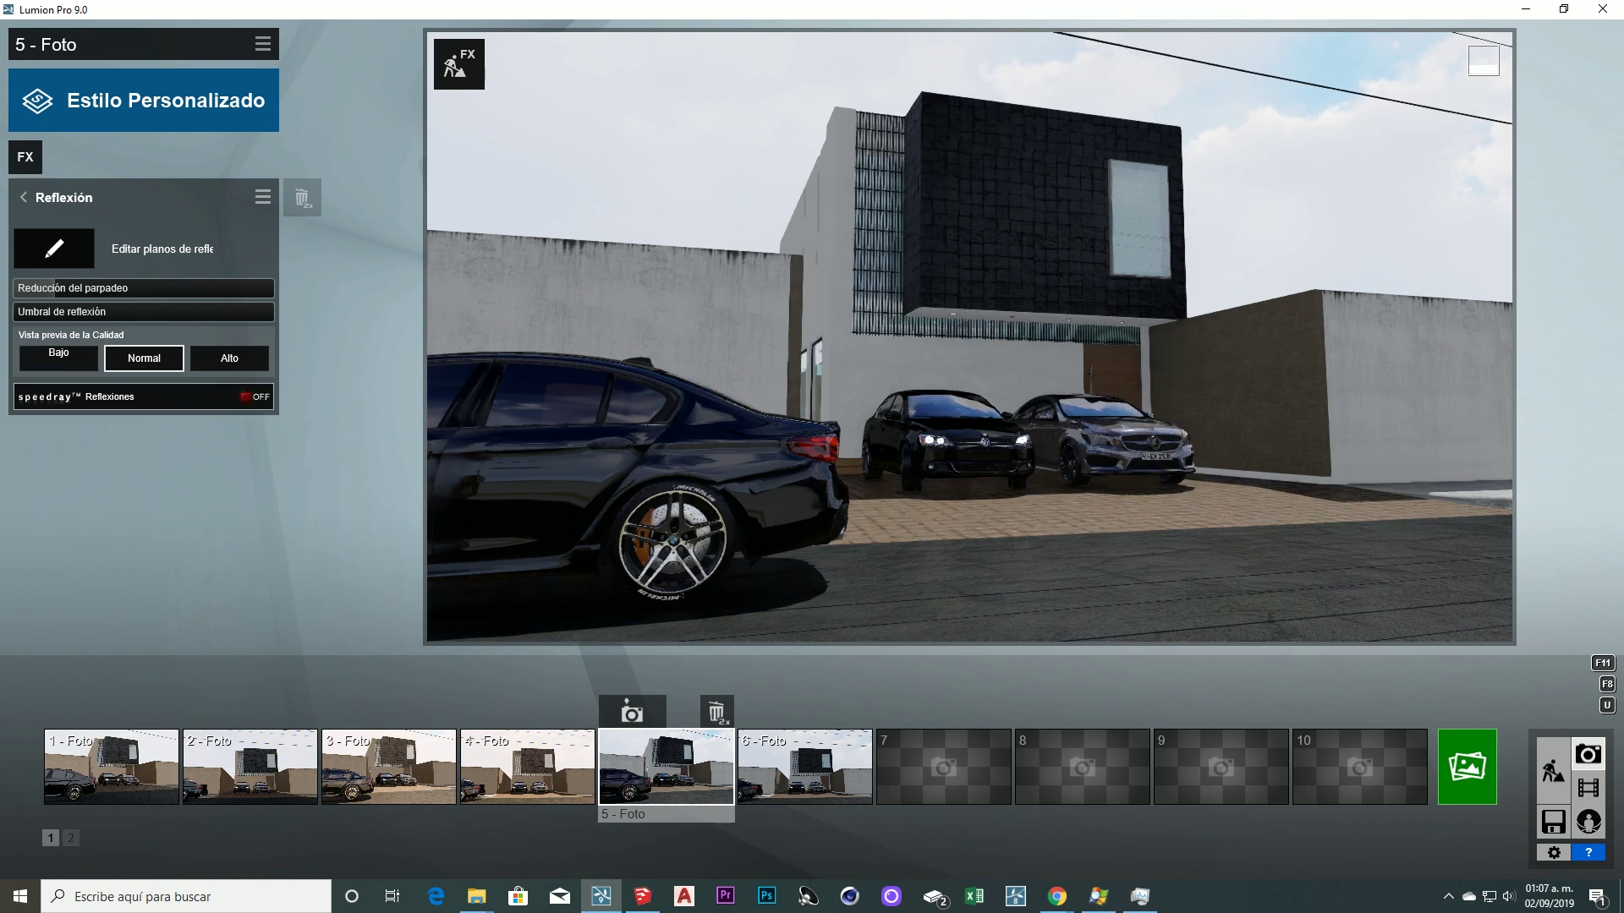
click(254, 397)
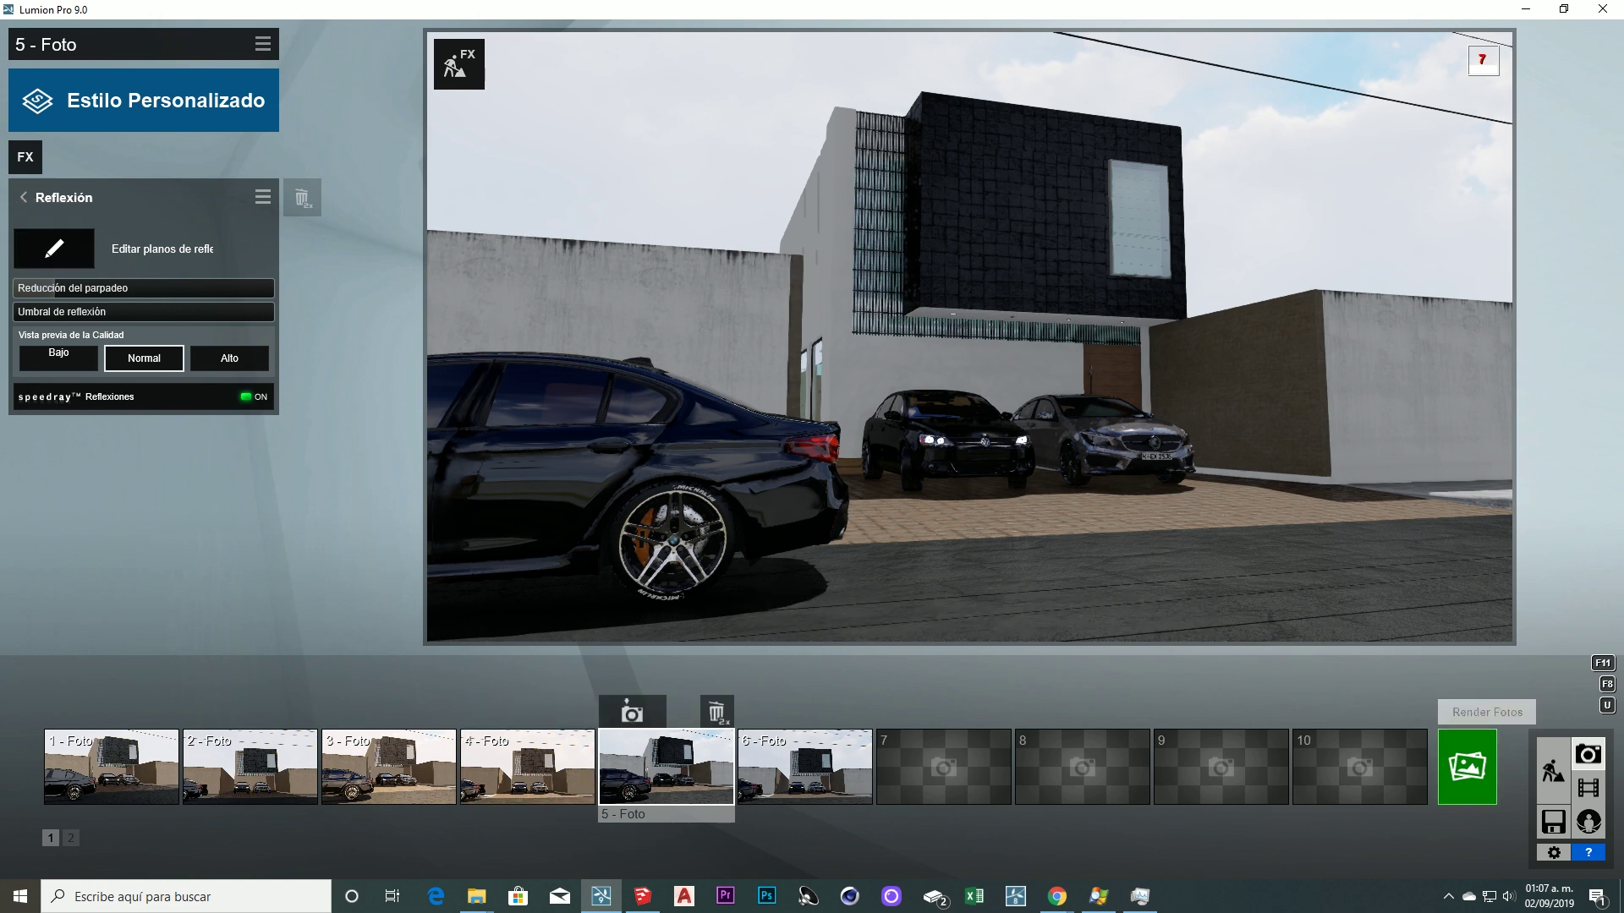
Copy photo 5's effects and paste the Reflexión effect onto photo 6
click(262, 44)
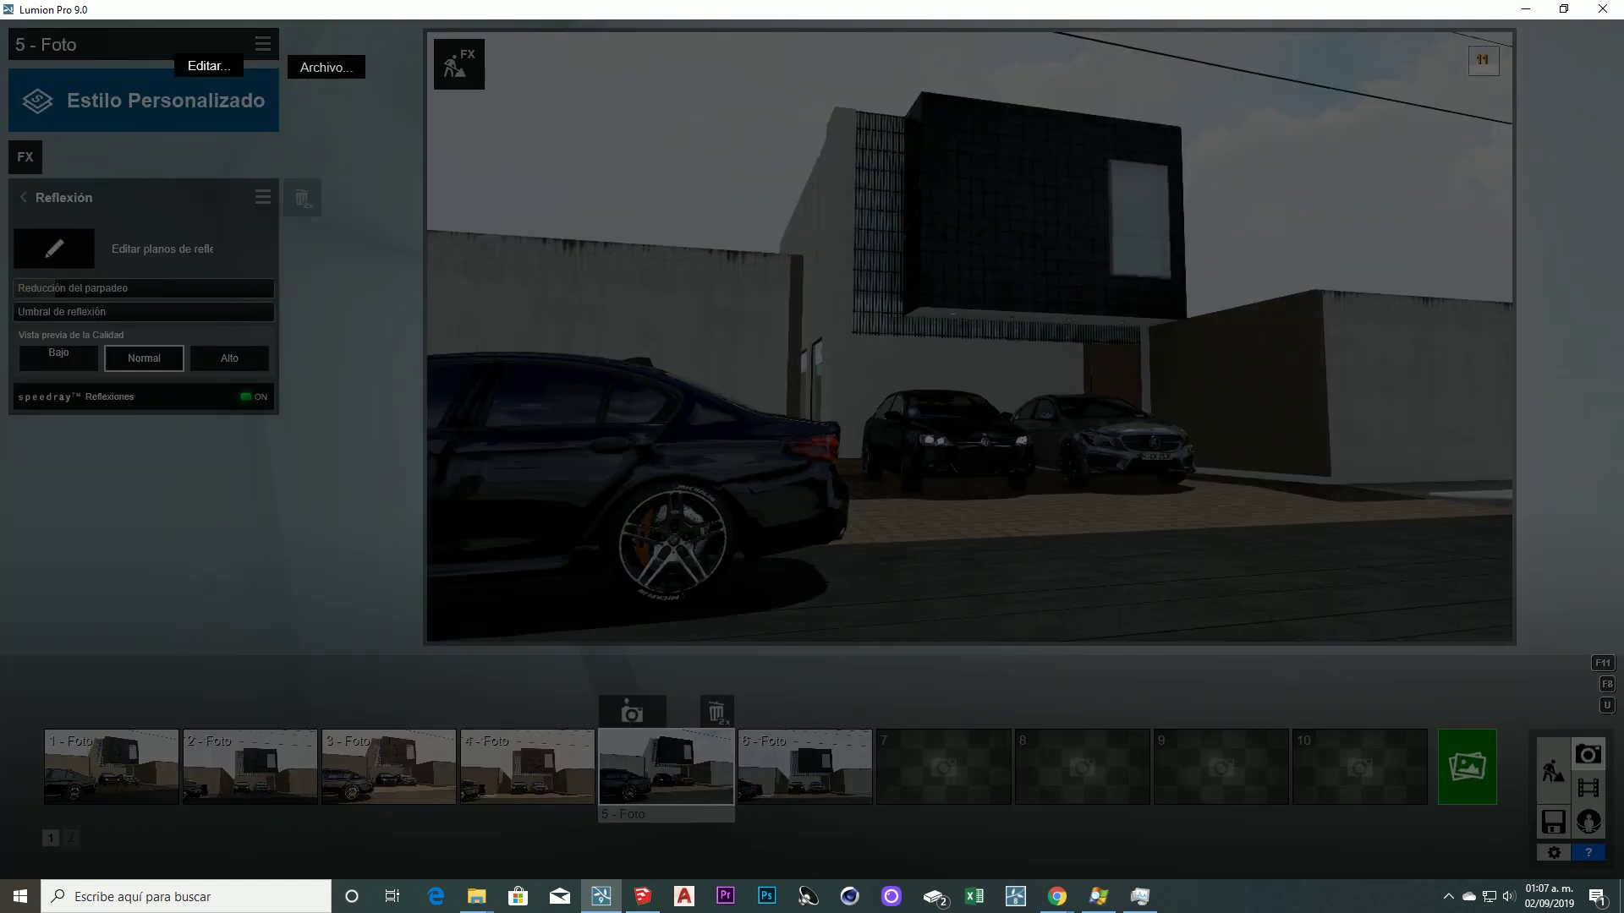
click(209, 65)
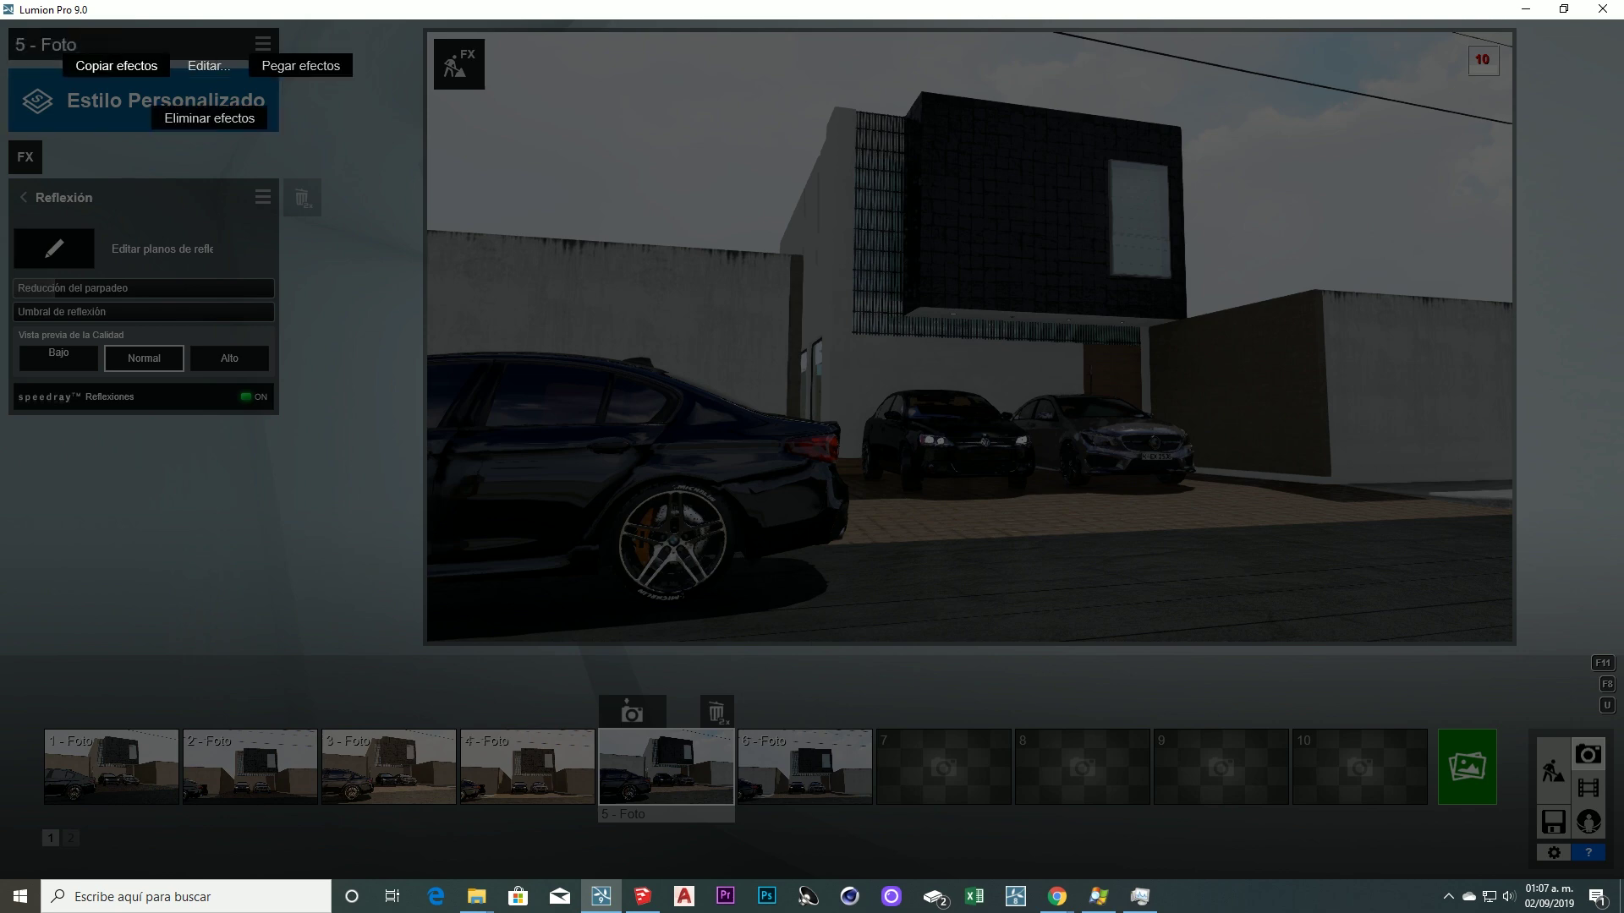
click(116, 65)
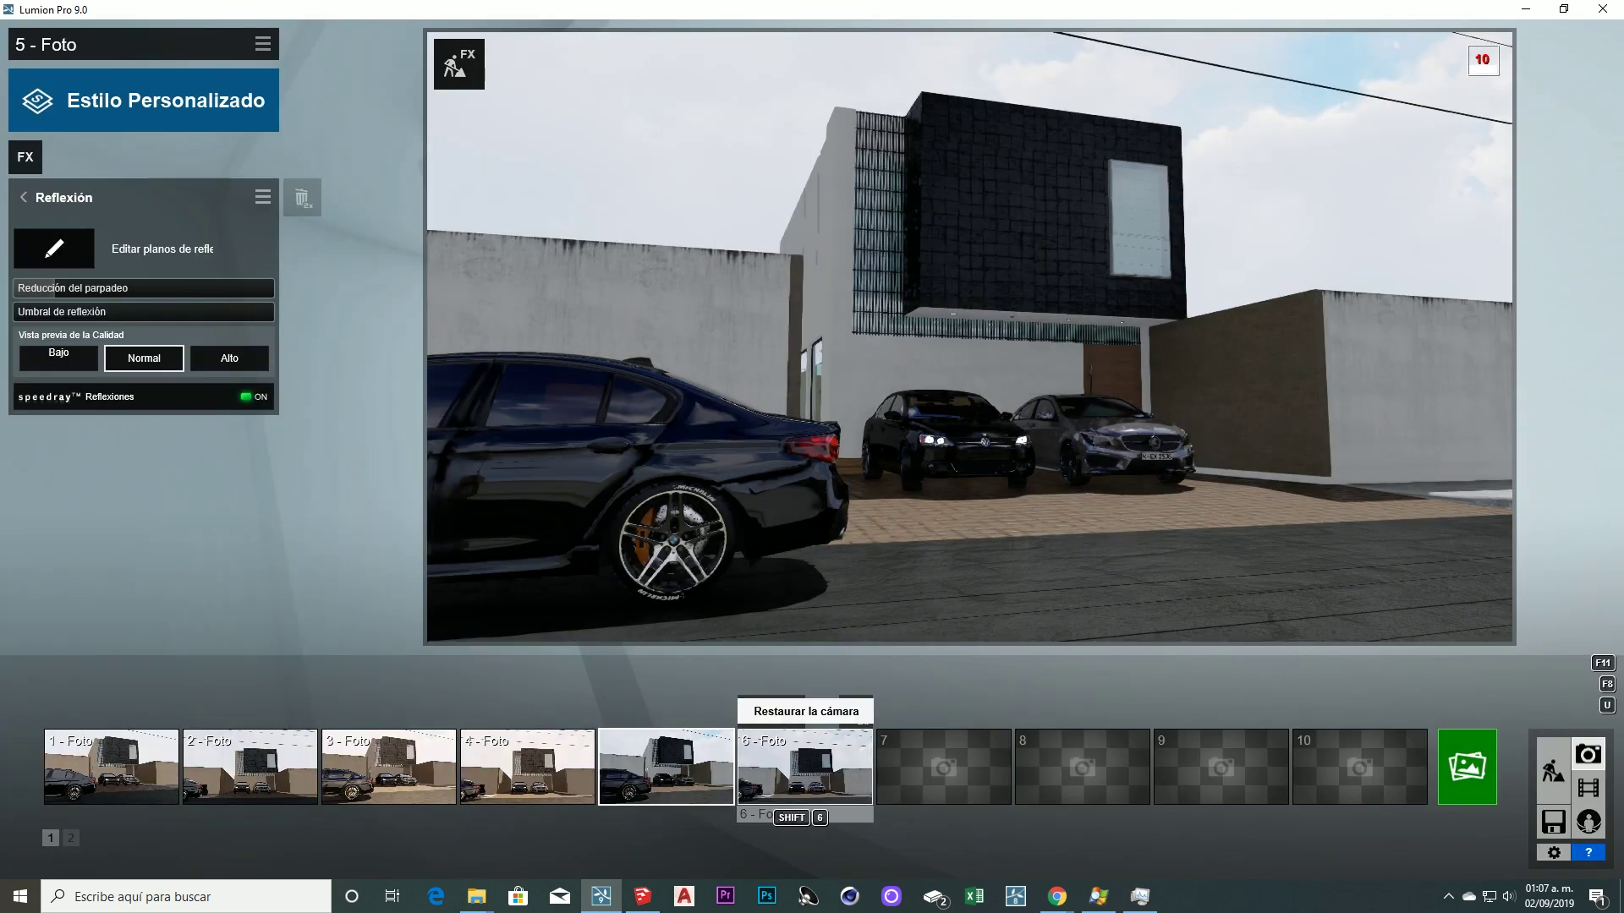
click(803, 769)
mouse_move(968, 337)
right_down()
mouse_move(846, 337)
mouse_move(969, 337)
right_up()
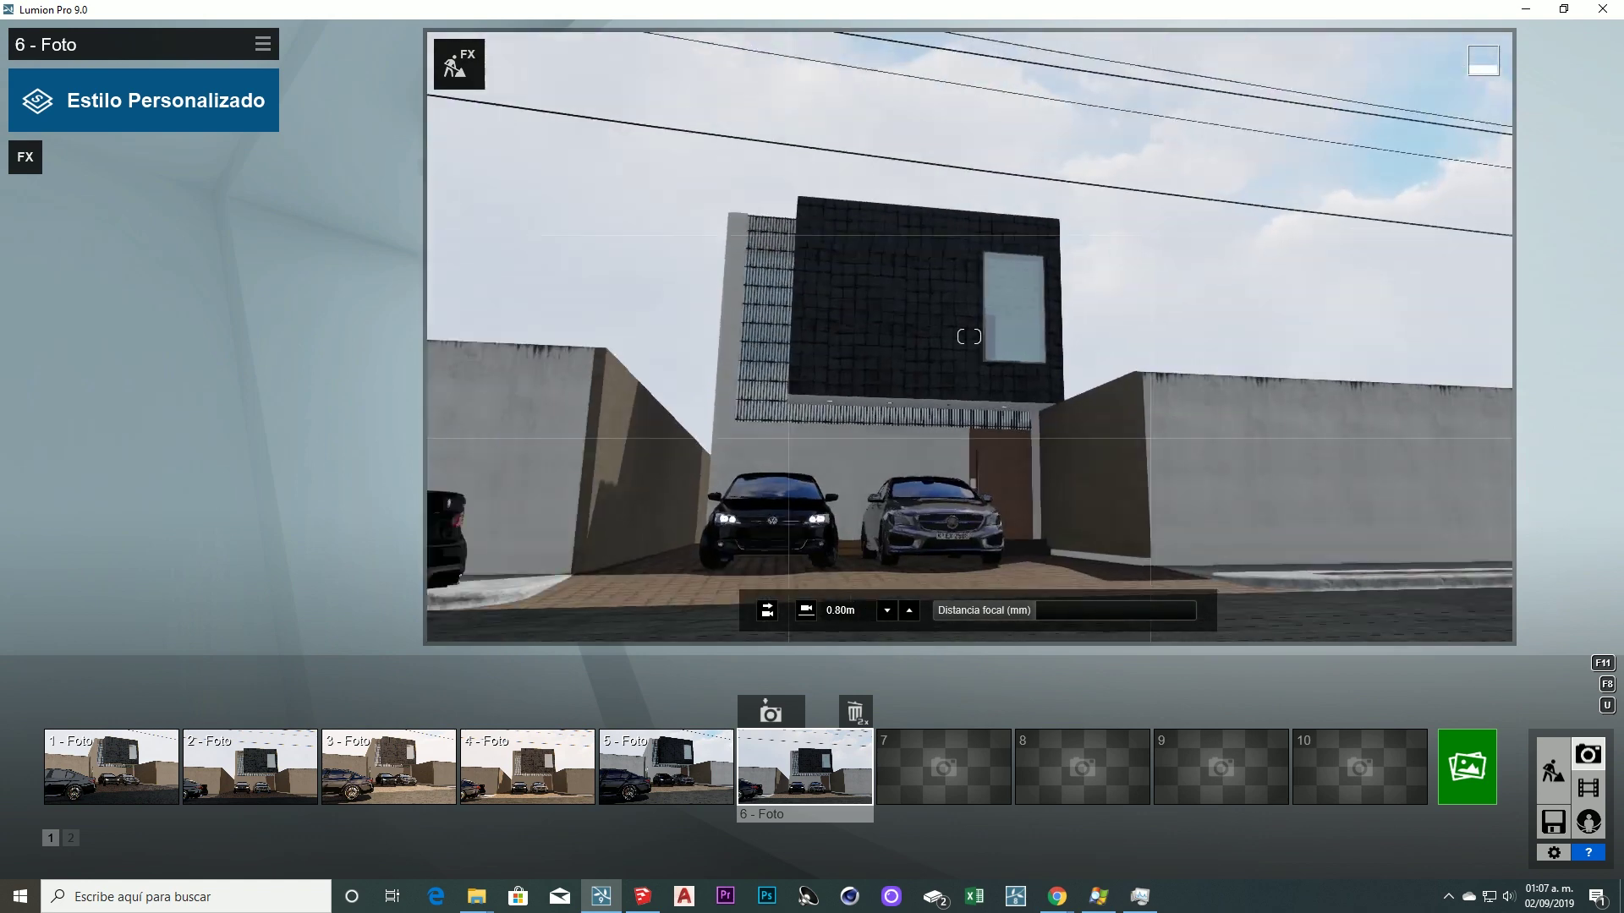
key(w)
click(262, 44)
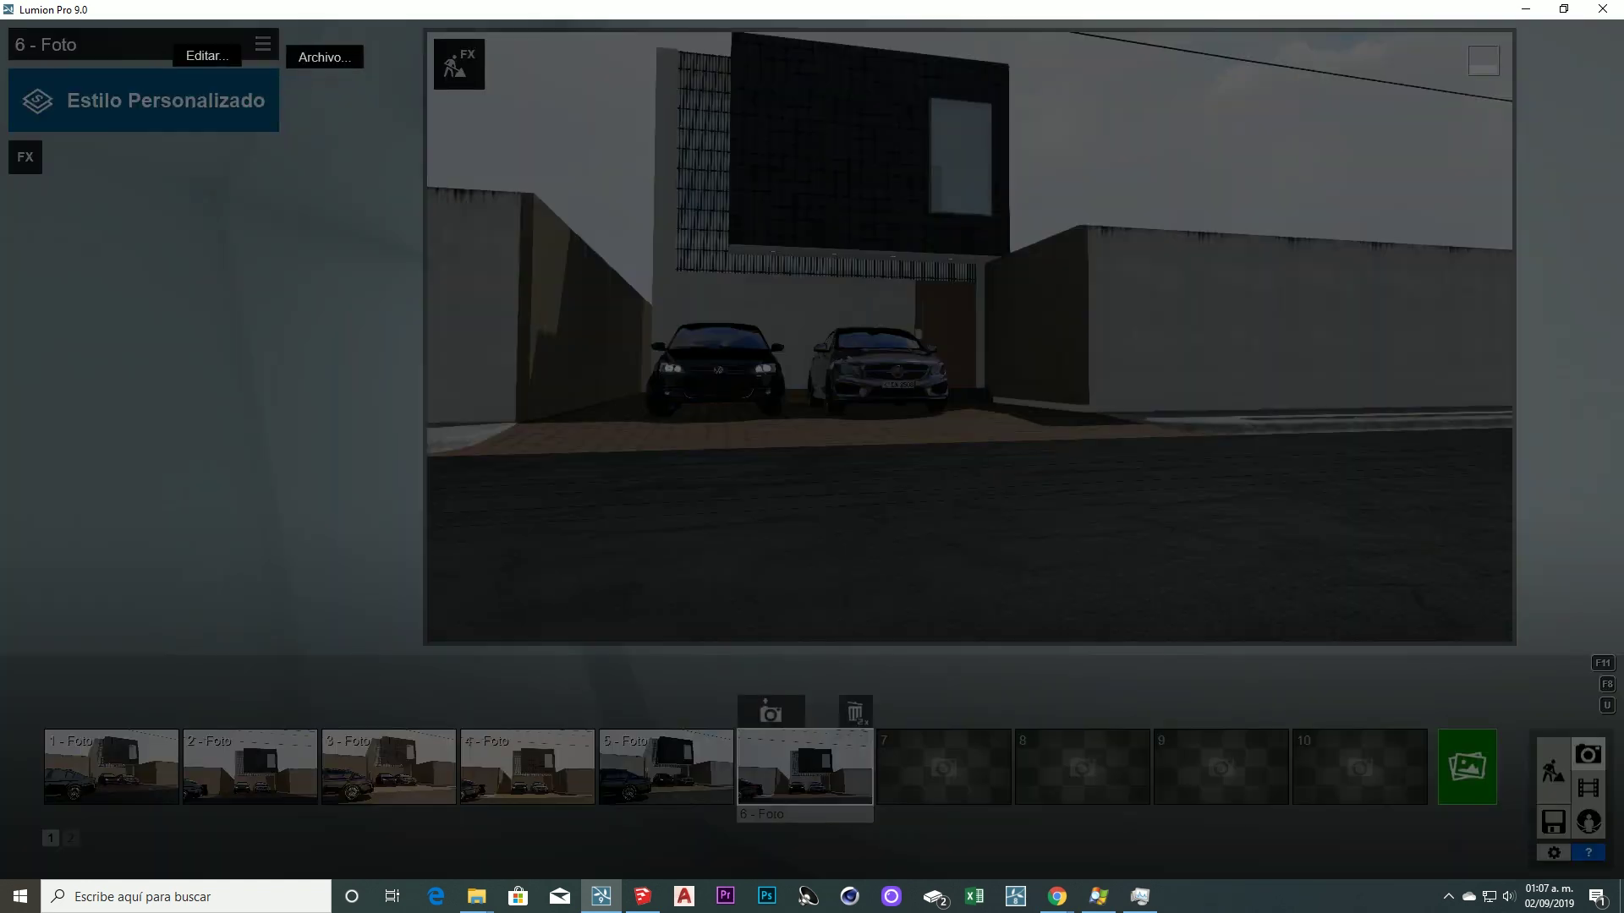
click(297, 55)
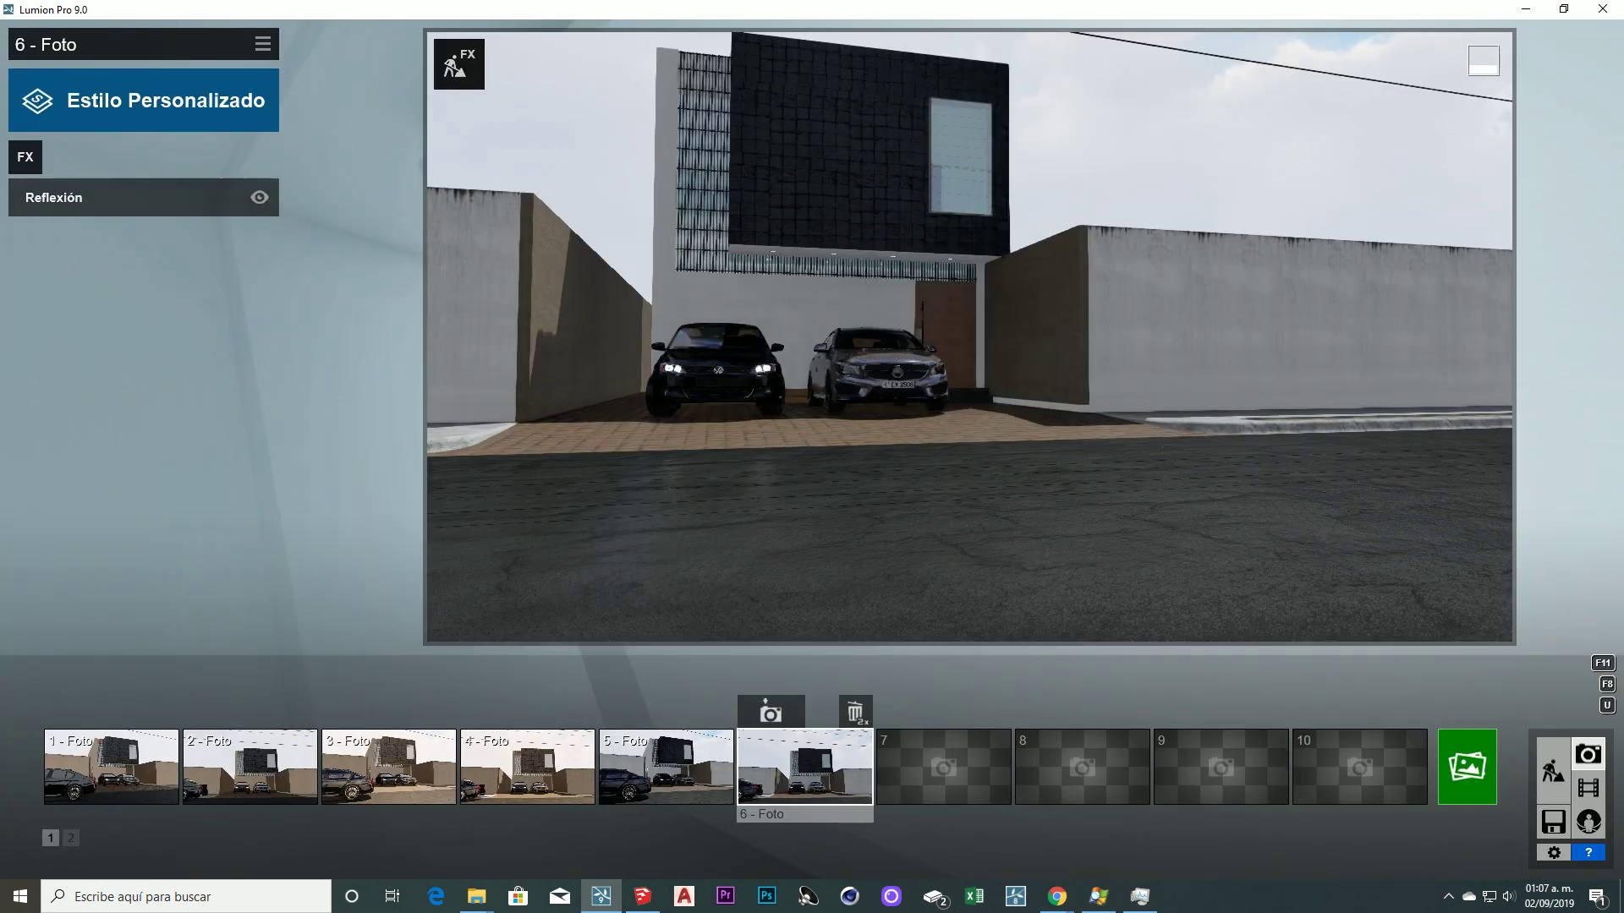
Reframe photo 6's camera to include the parked BMW and driveway
key(s)
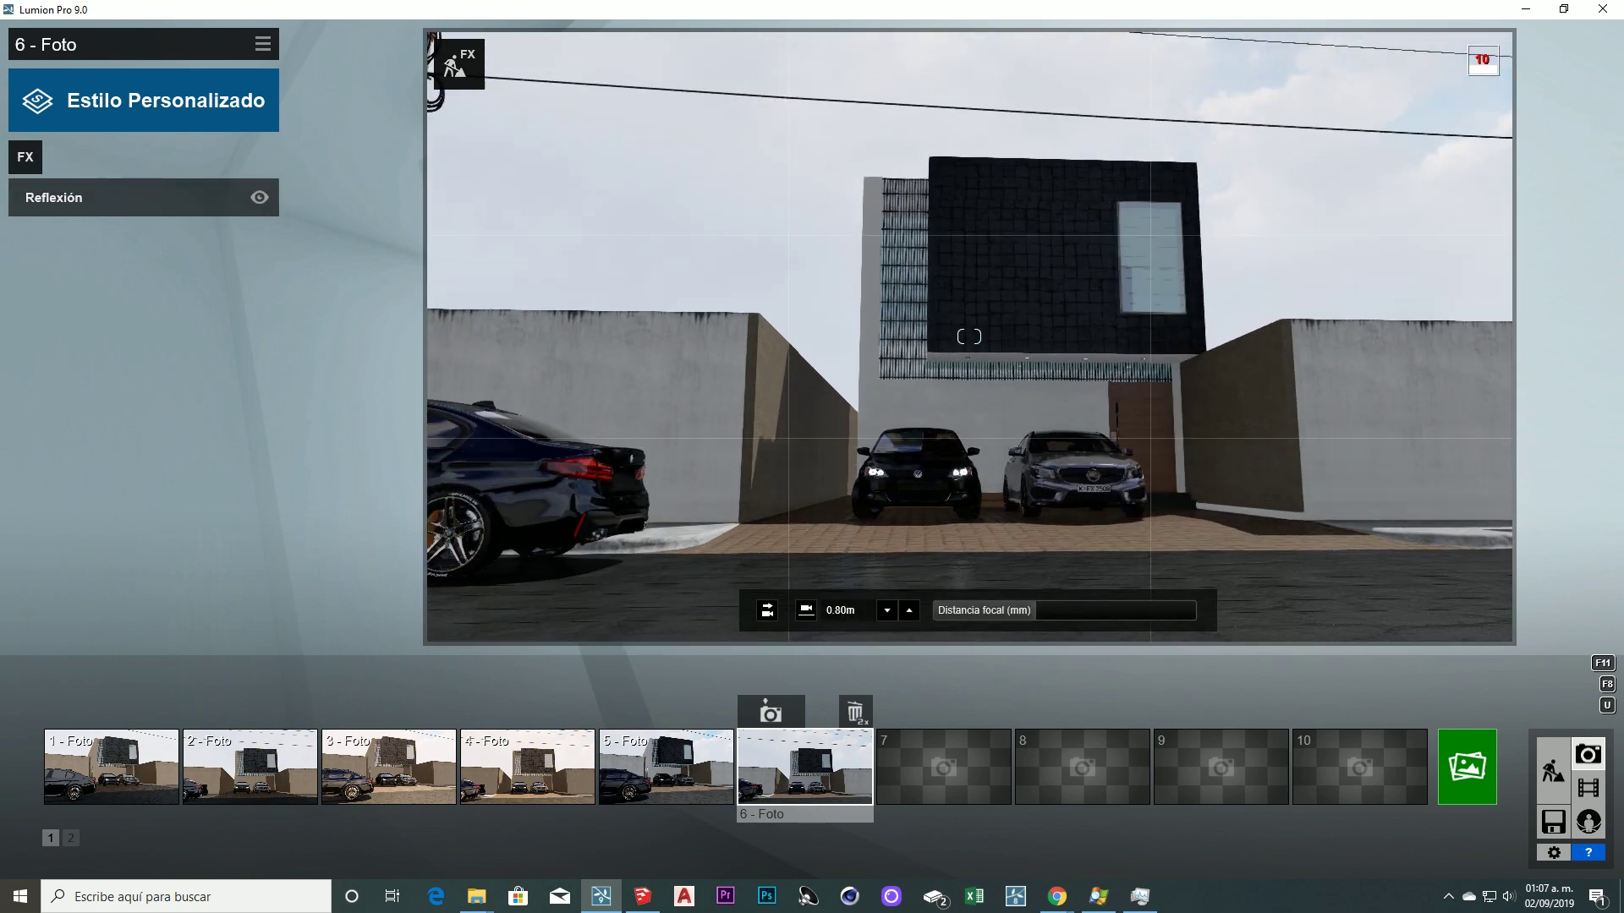
mouse_move(971, 337)
right_down()
mouse_move(846, 336)
mouse_move(971, 336)
right_up()
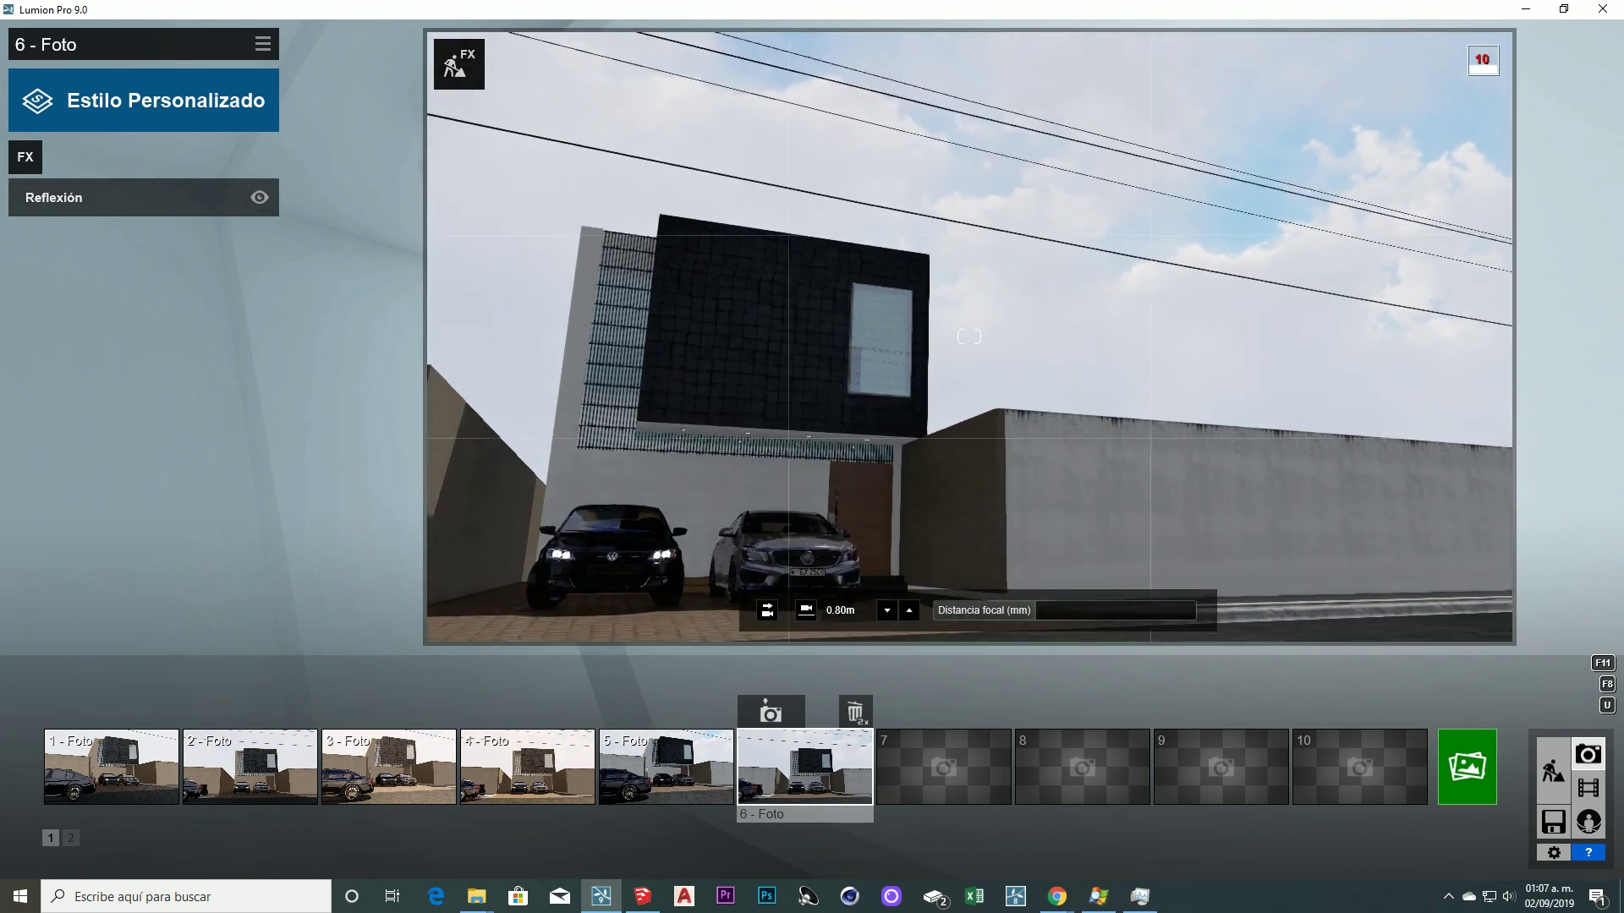
right_drag(971, 336, 971, 337)
click(53, 197)
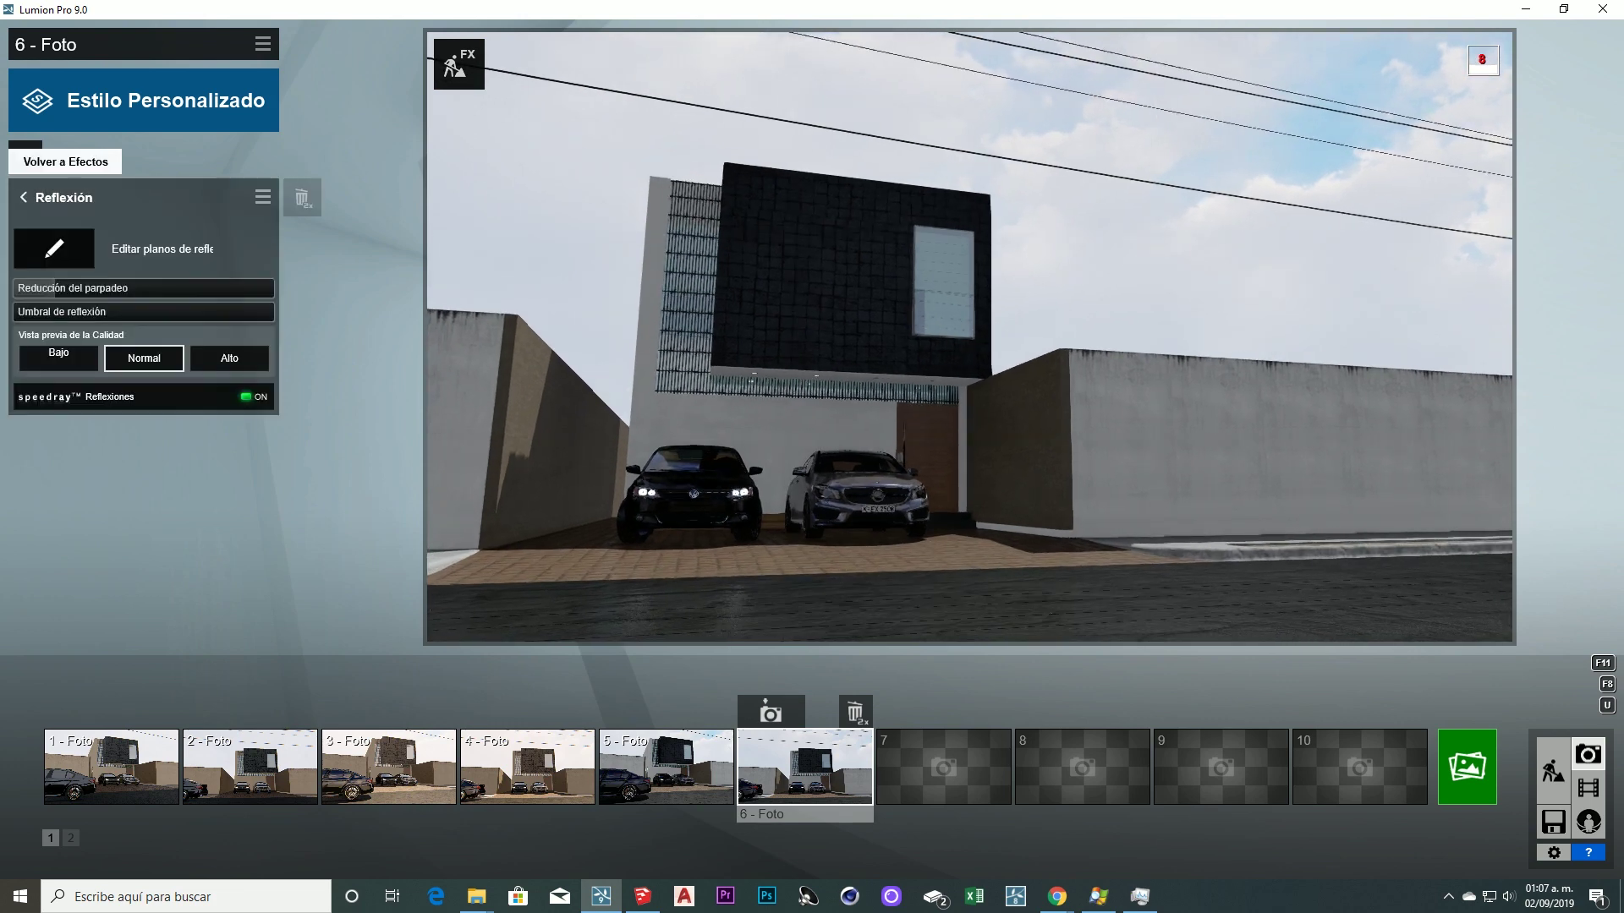
click(58, 358)
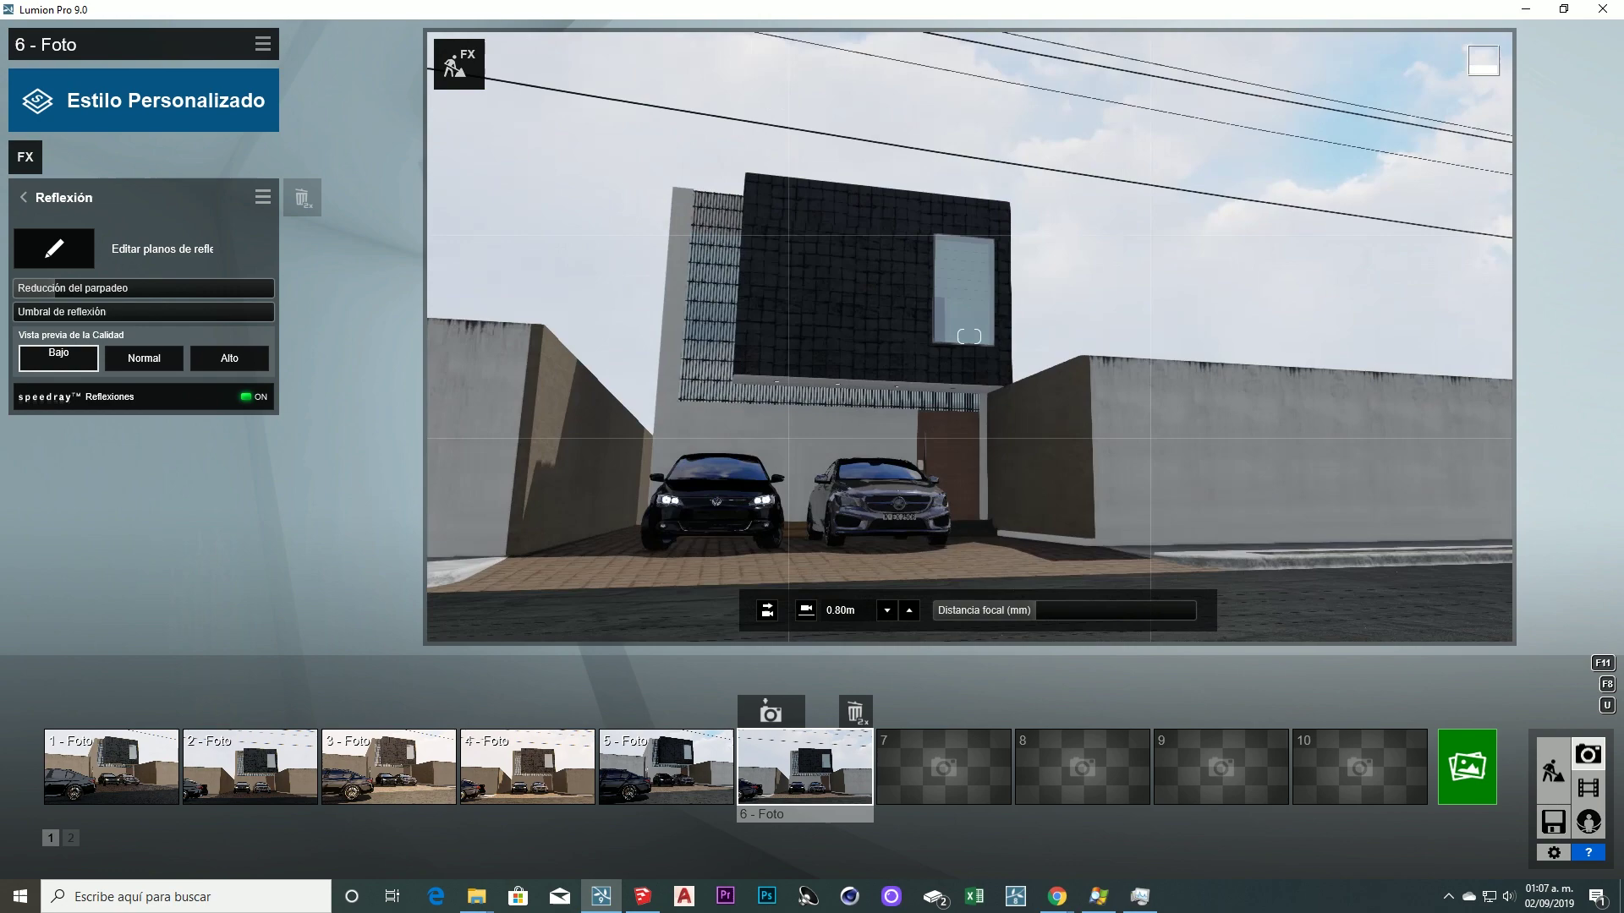
right_drag(969, 337, 969, 336)
click(771, 711)
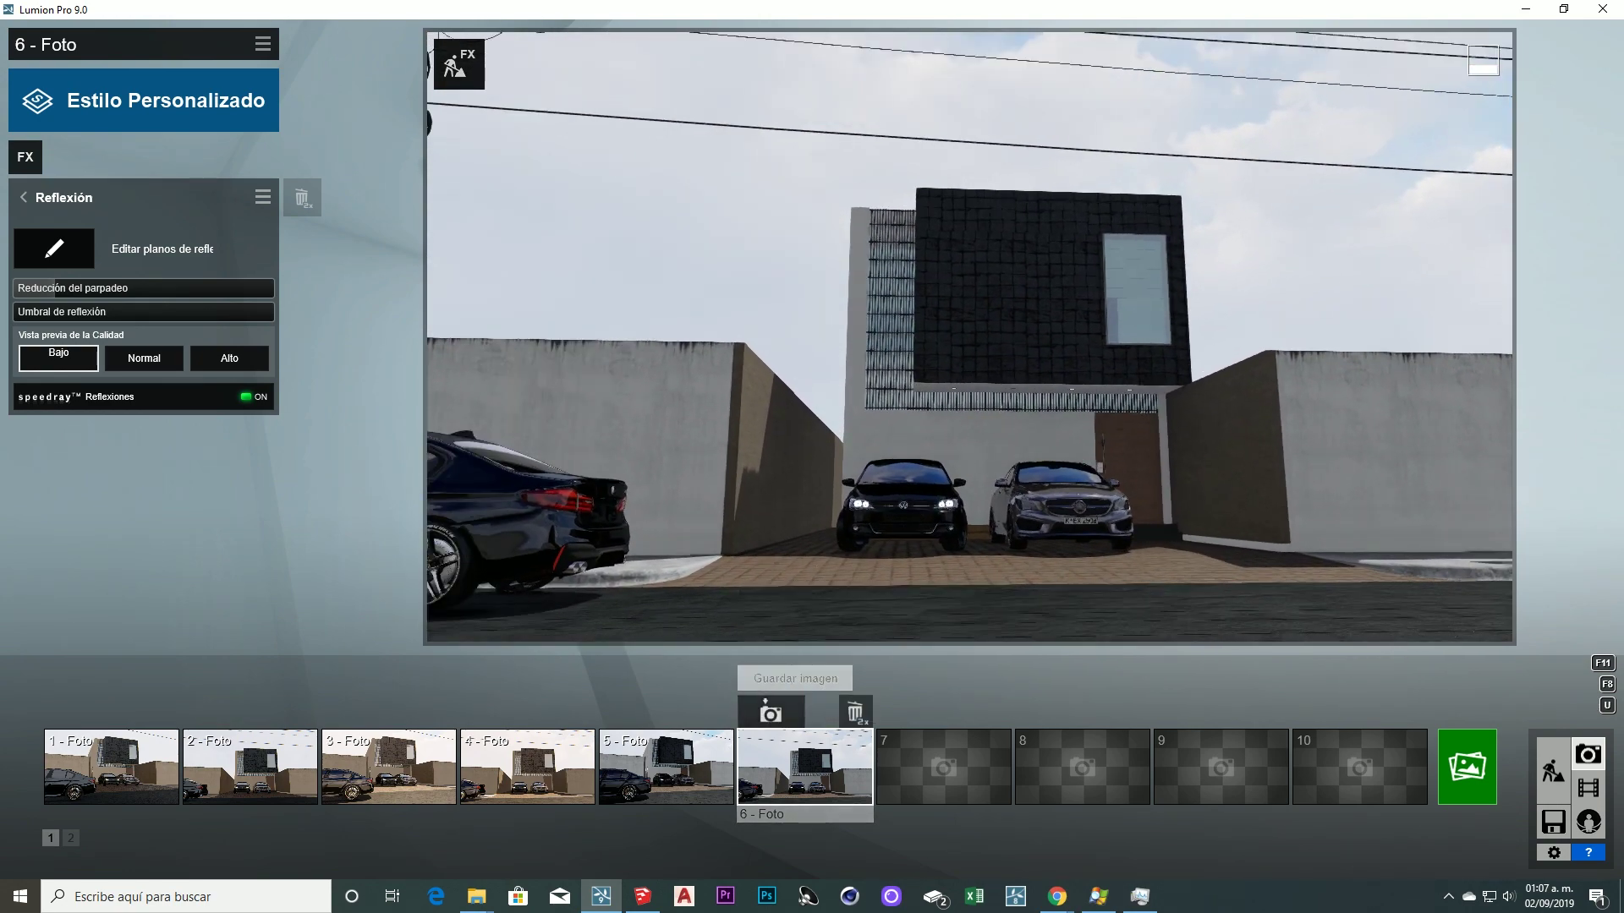
Compare photo 6's reflections at Normal and Bajo quality, then return to photo 5
click(144, 357)
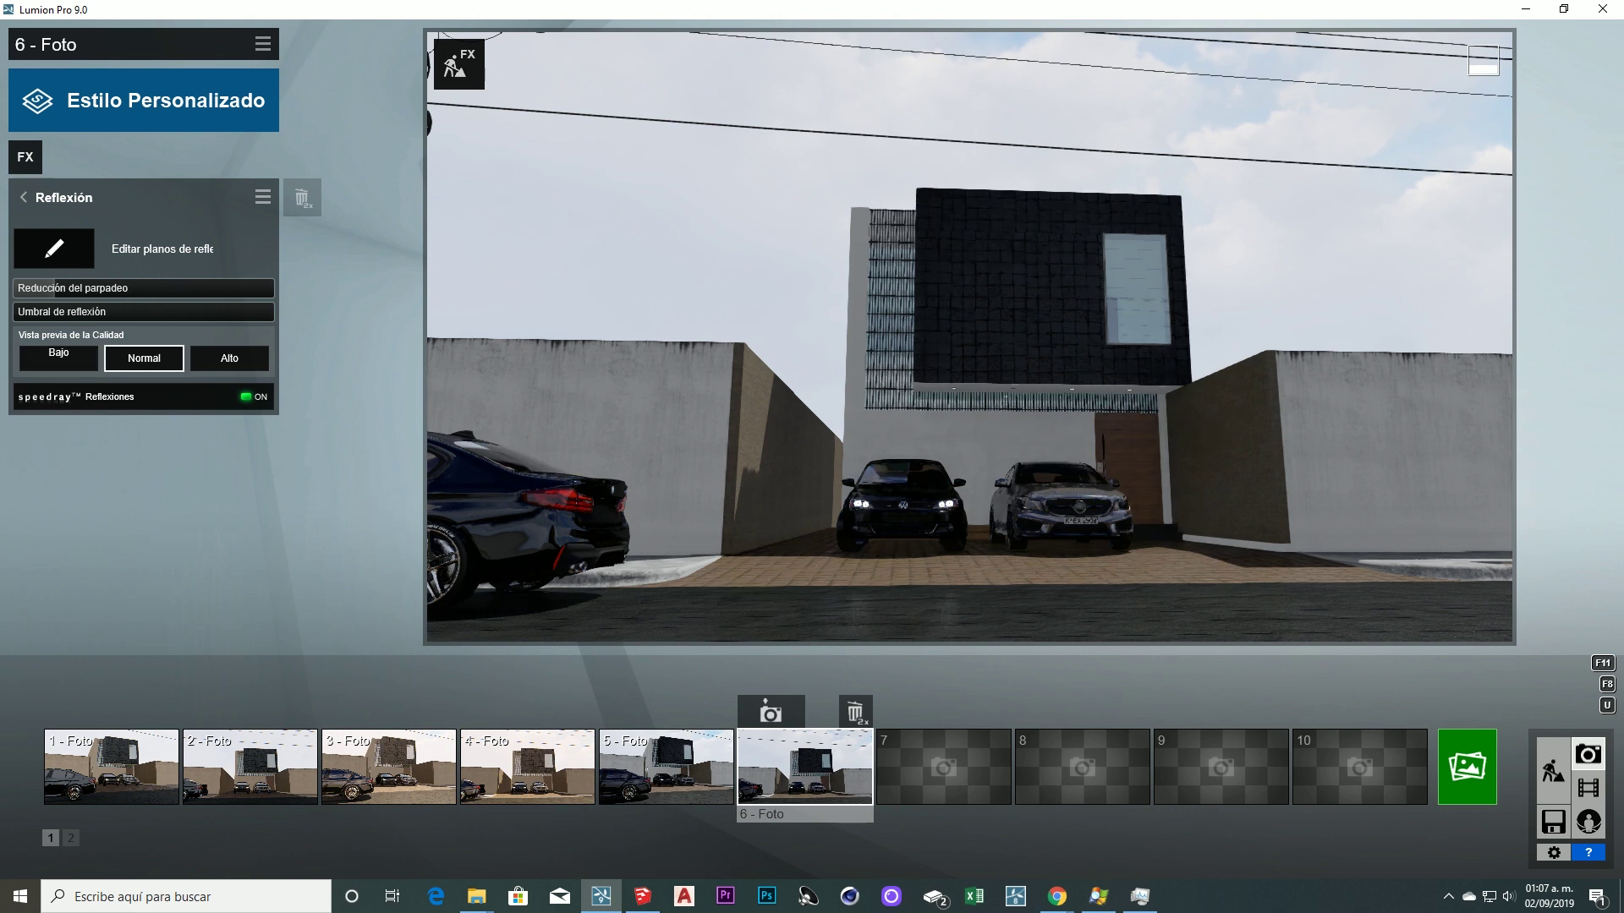
click(58, 356)
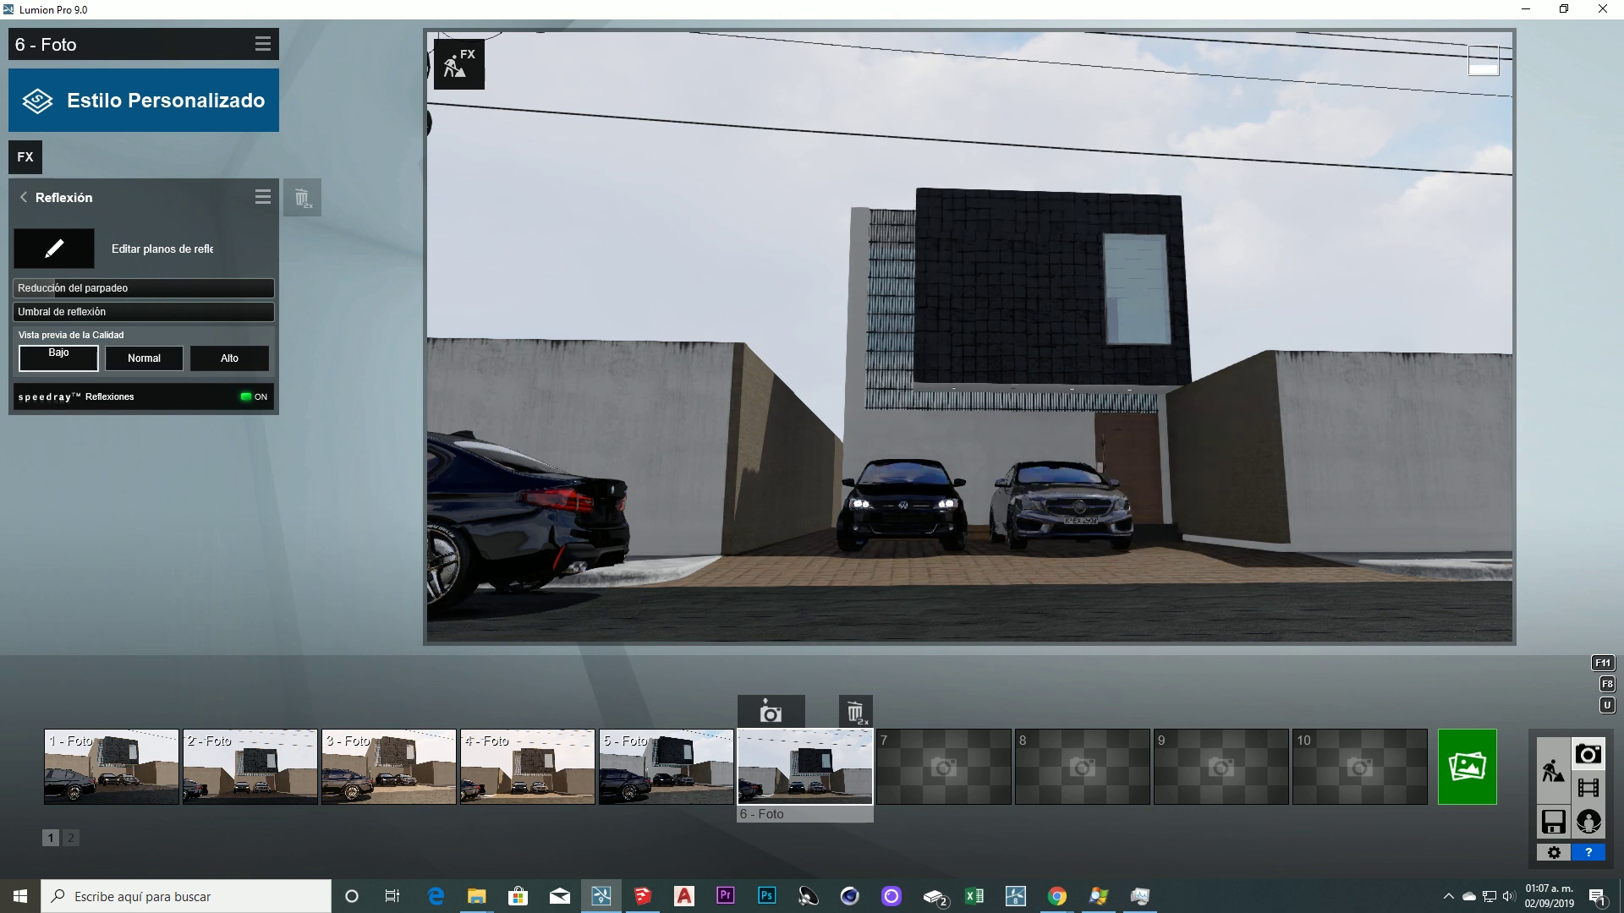
click(144, 358)
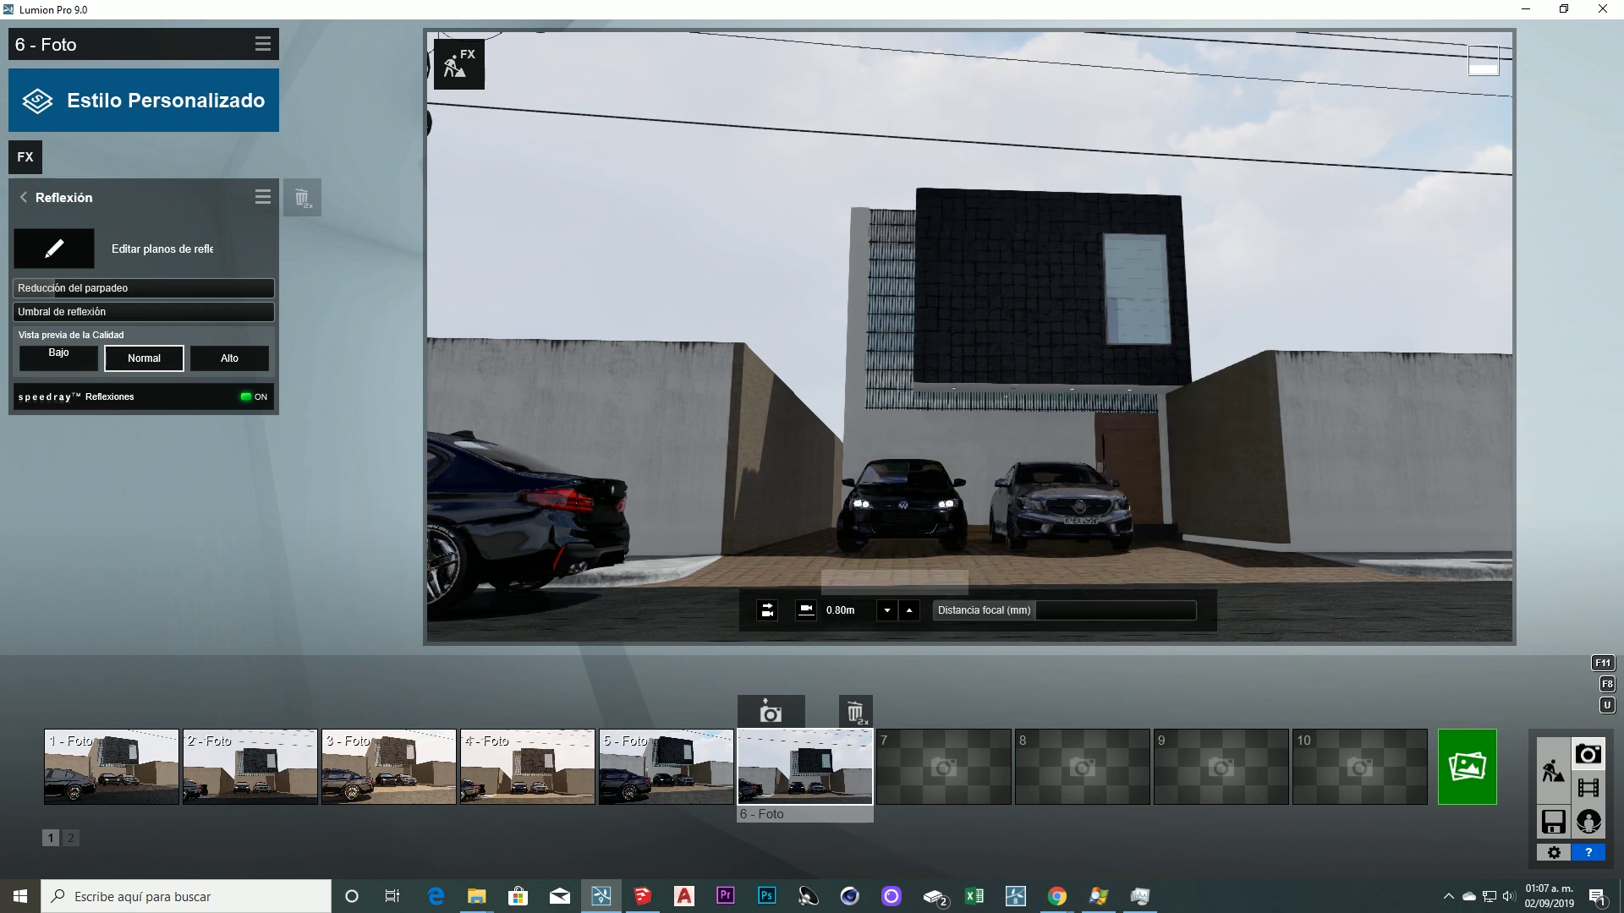
click(58, 356)
click(666, 765)
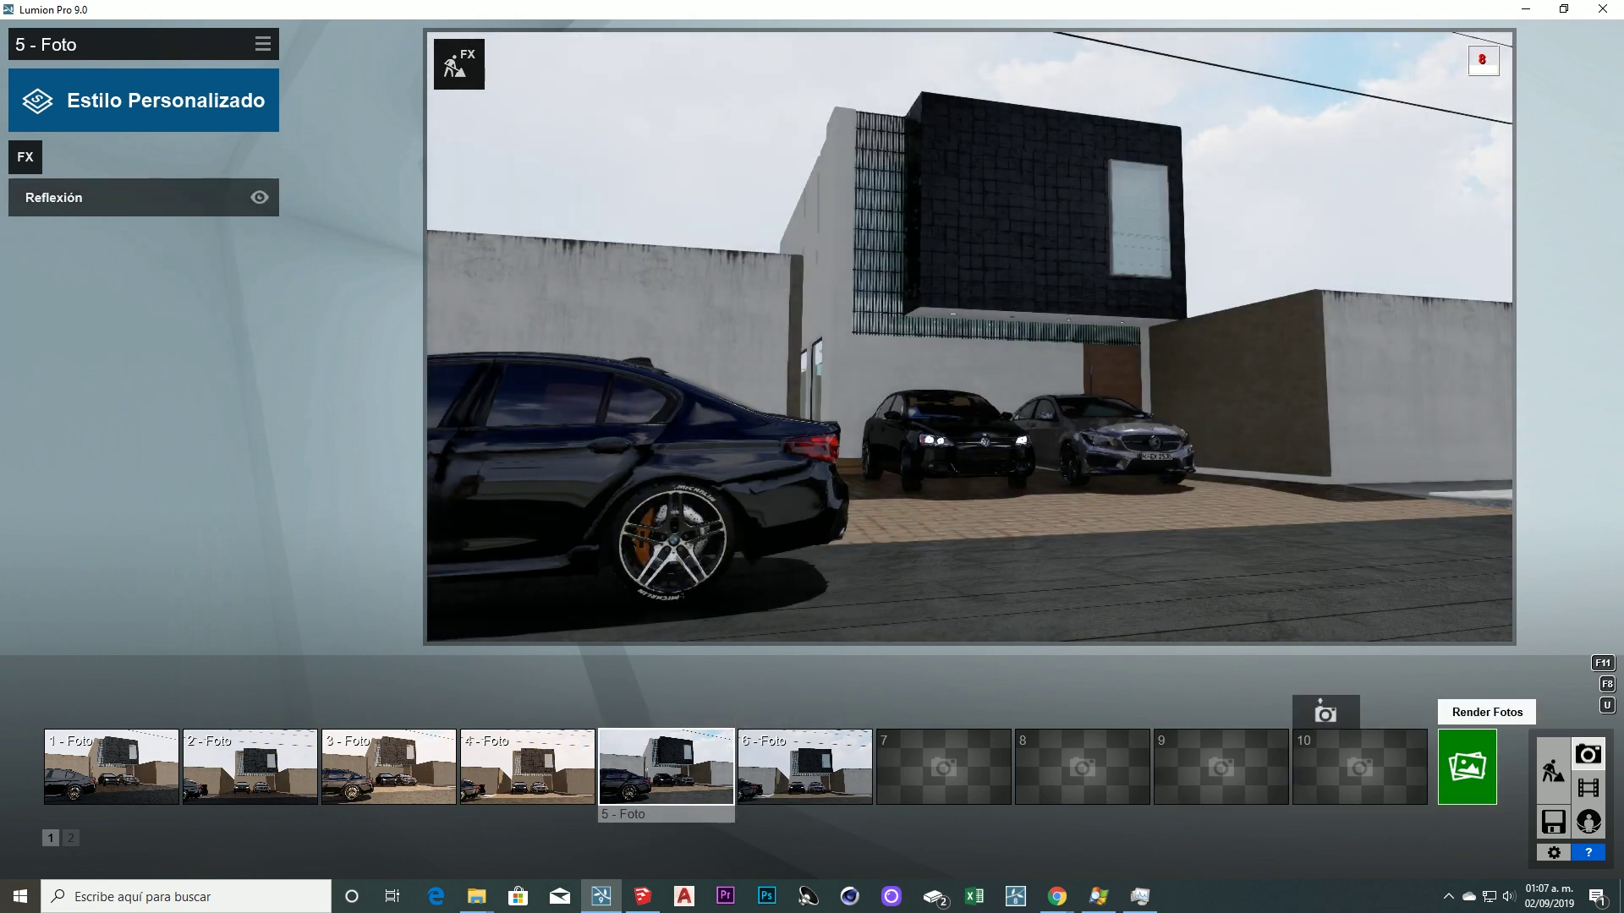
Render photo 5 at Escritorio 1920x1080 and save it as JPG 'render refl'
click(1467, 765)
click(630, 670)
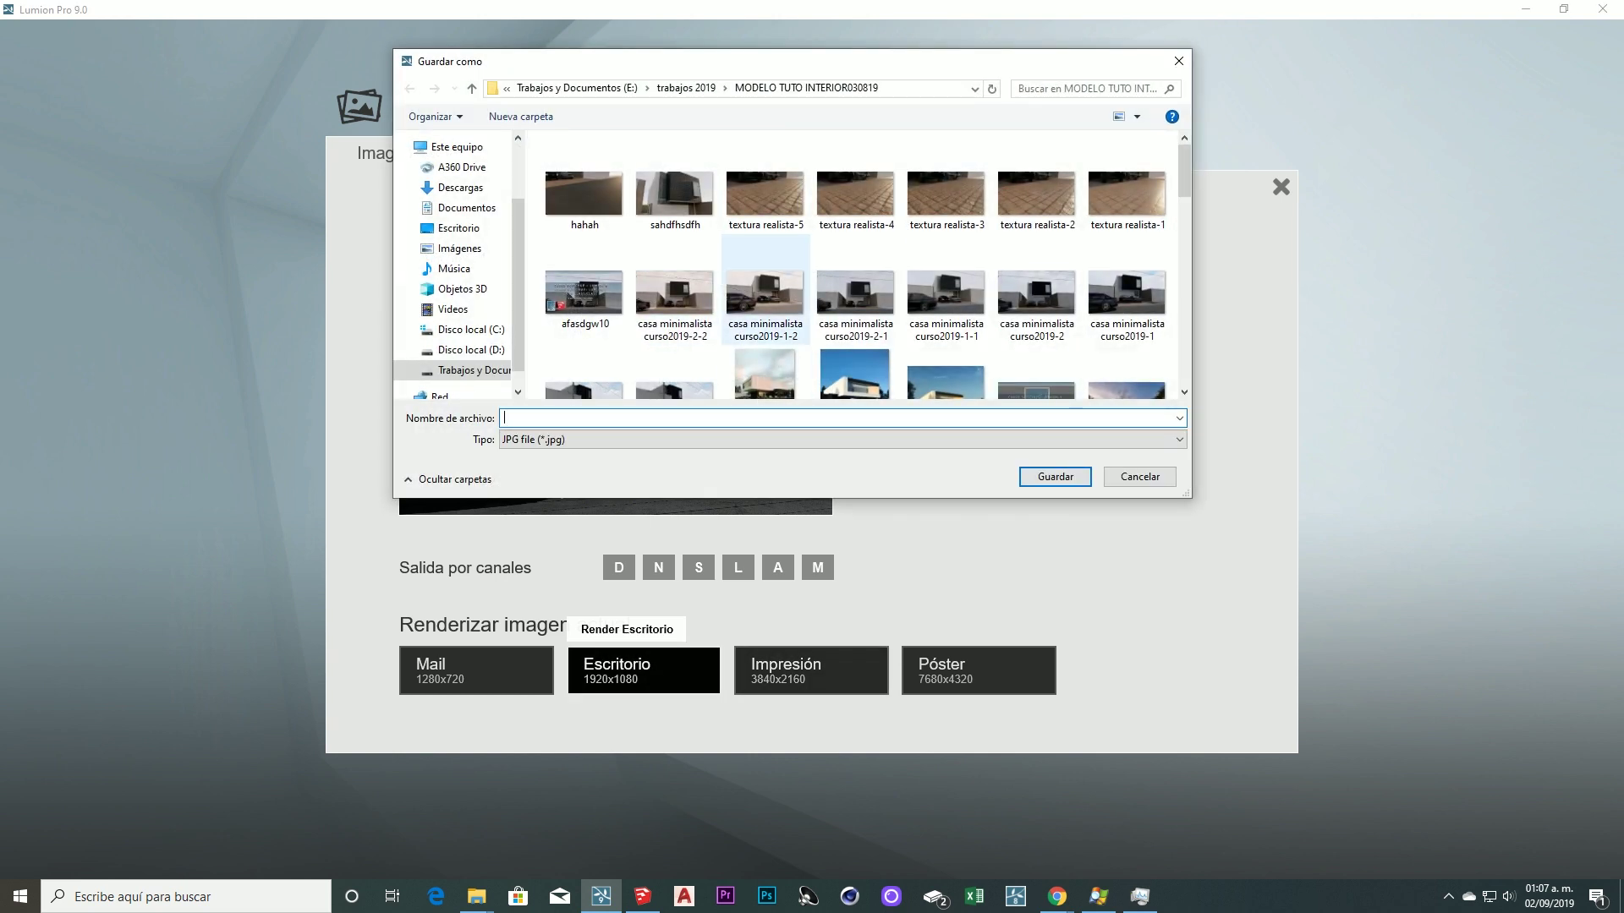
scroll(583, 186, down, 2)
scroll(584, 186, down, 5)
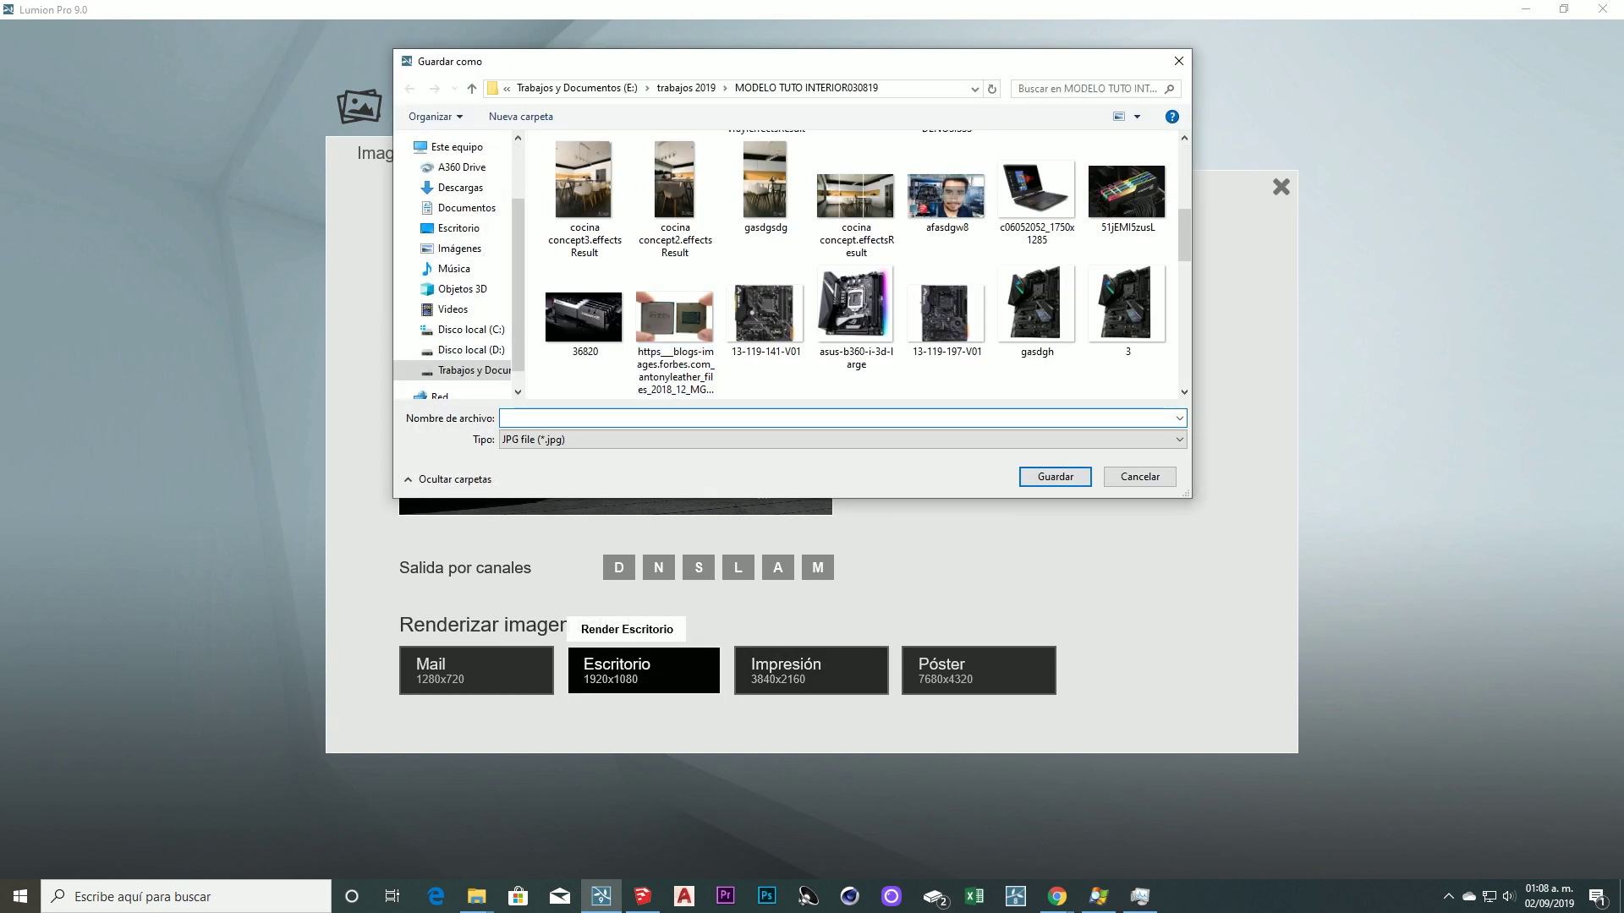
text(rend)
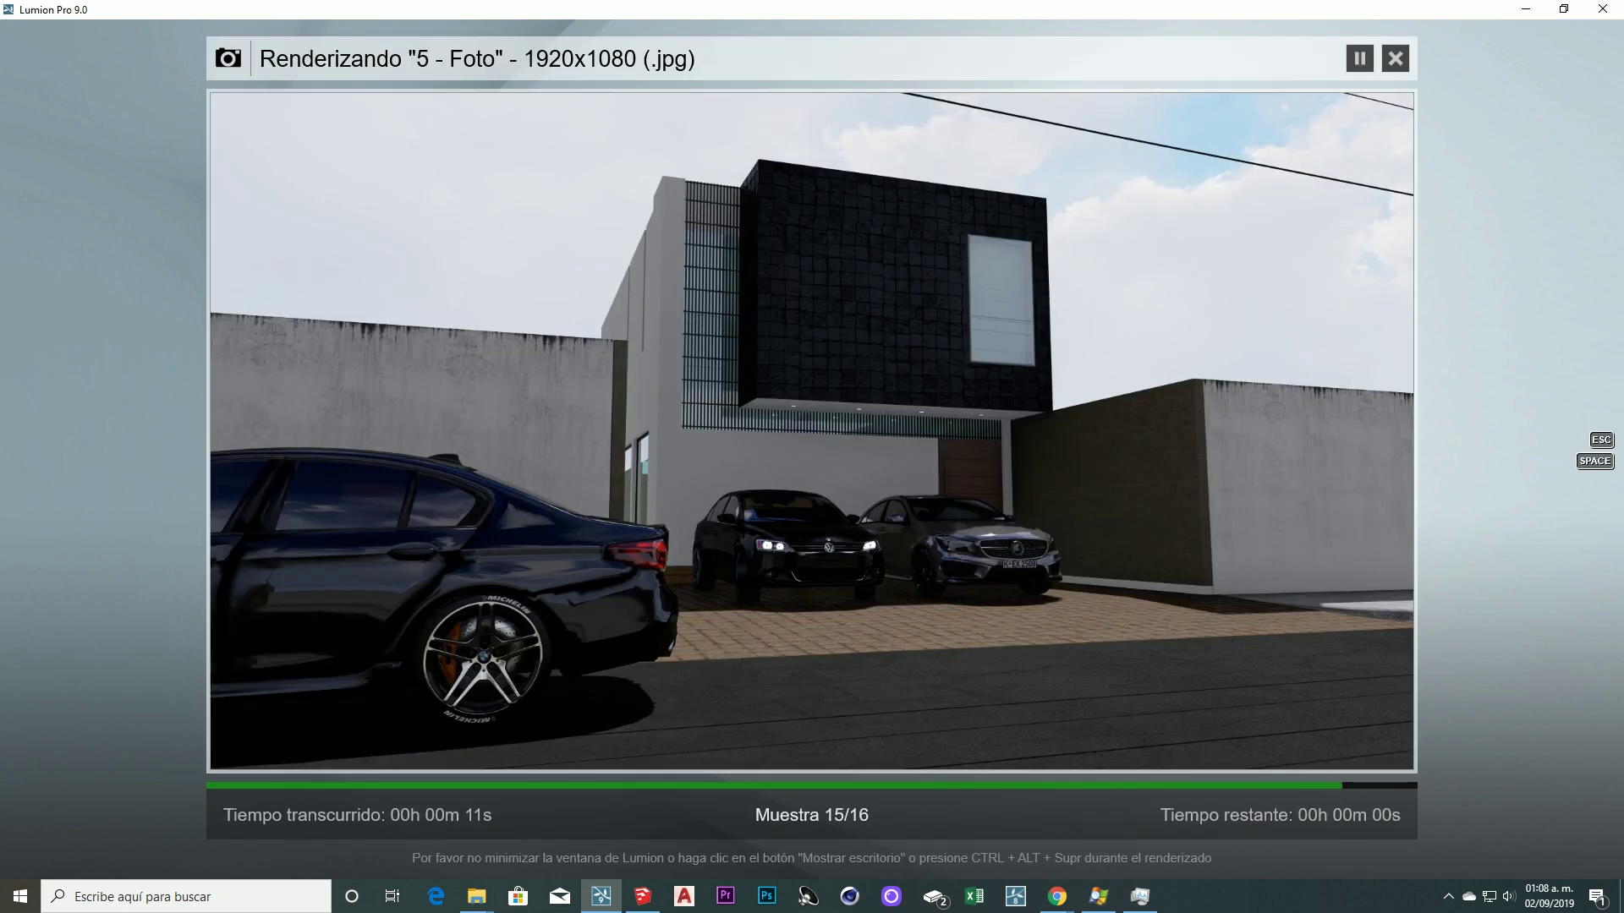
click(1306, 742)
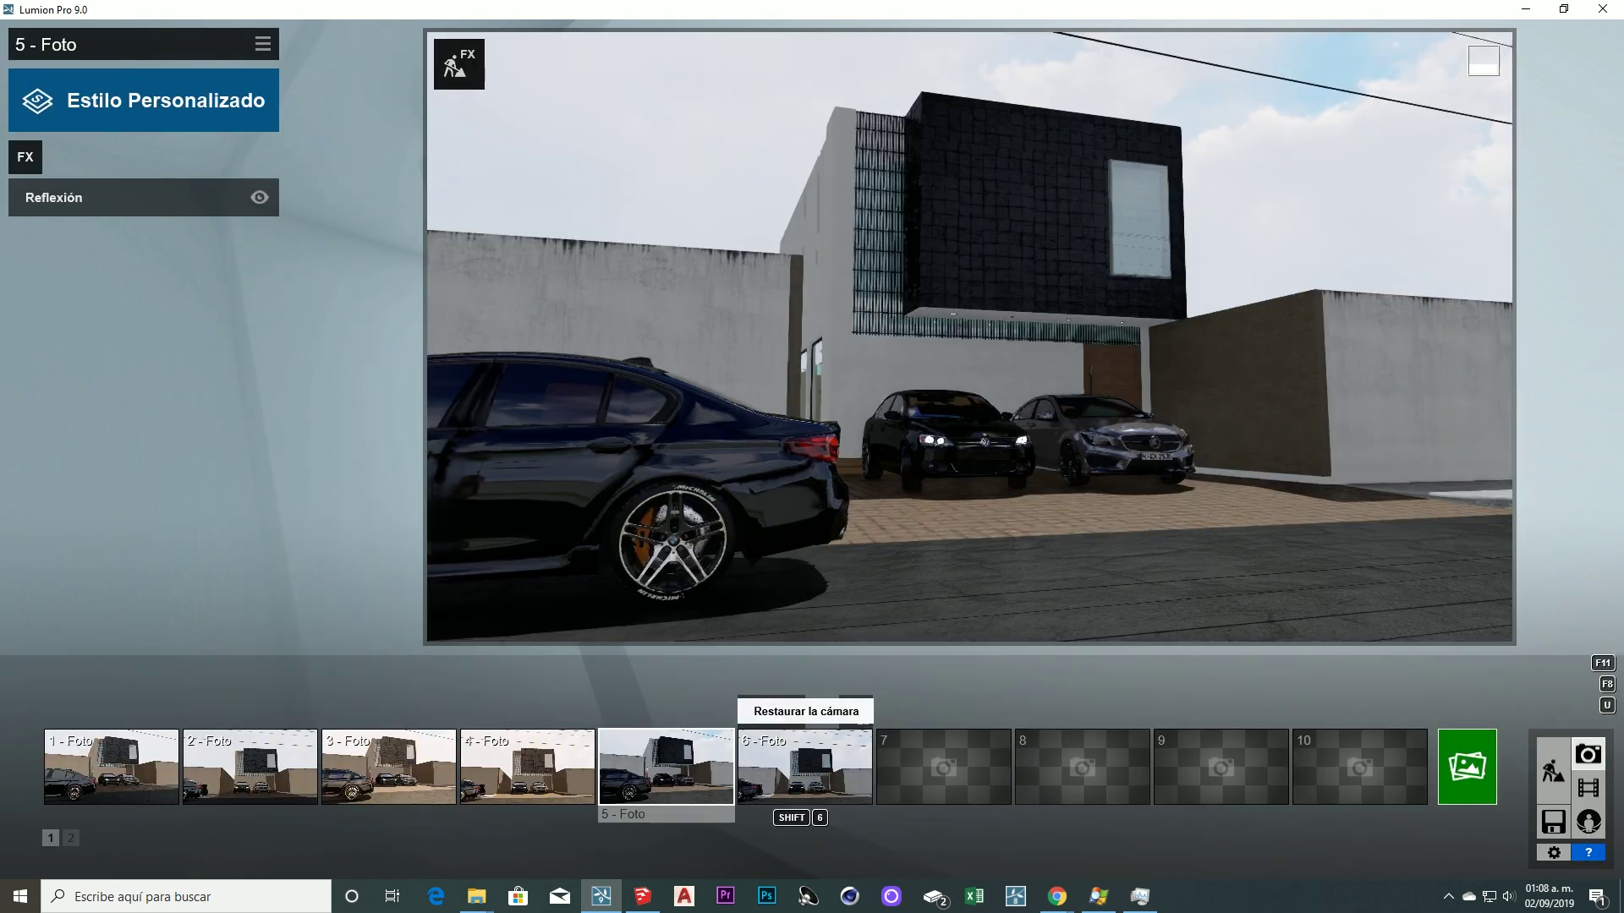
Render photo 6 at 1920x1080 and save it as 'render reflexiones2' in the project folder
click(803, 765)
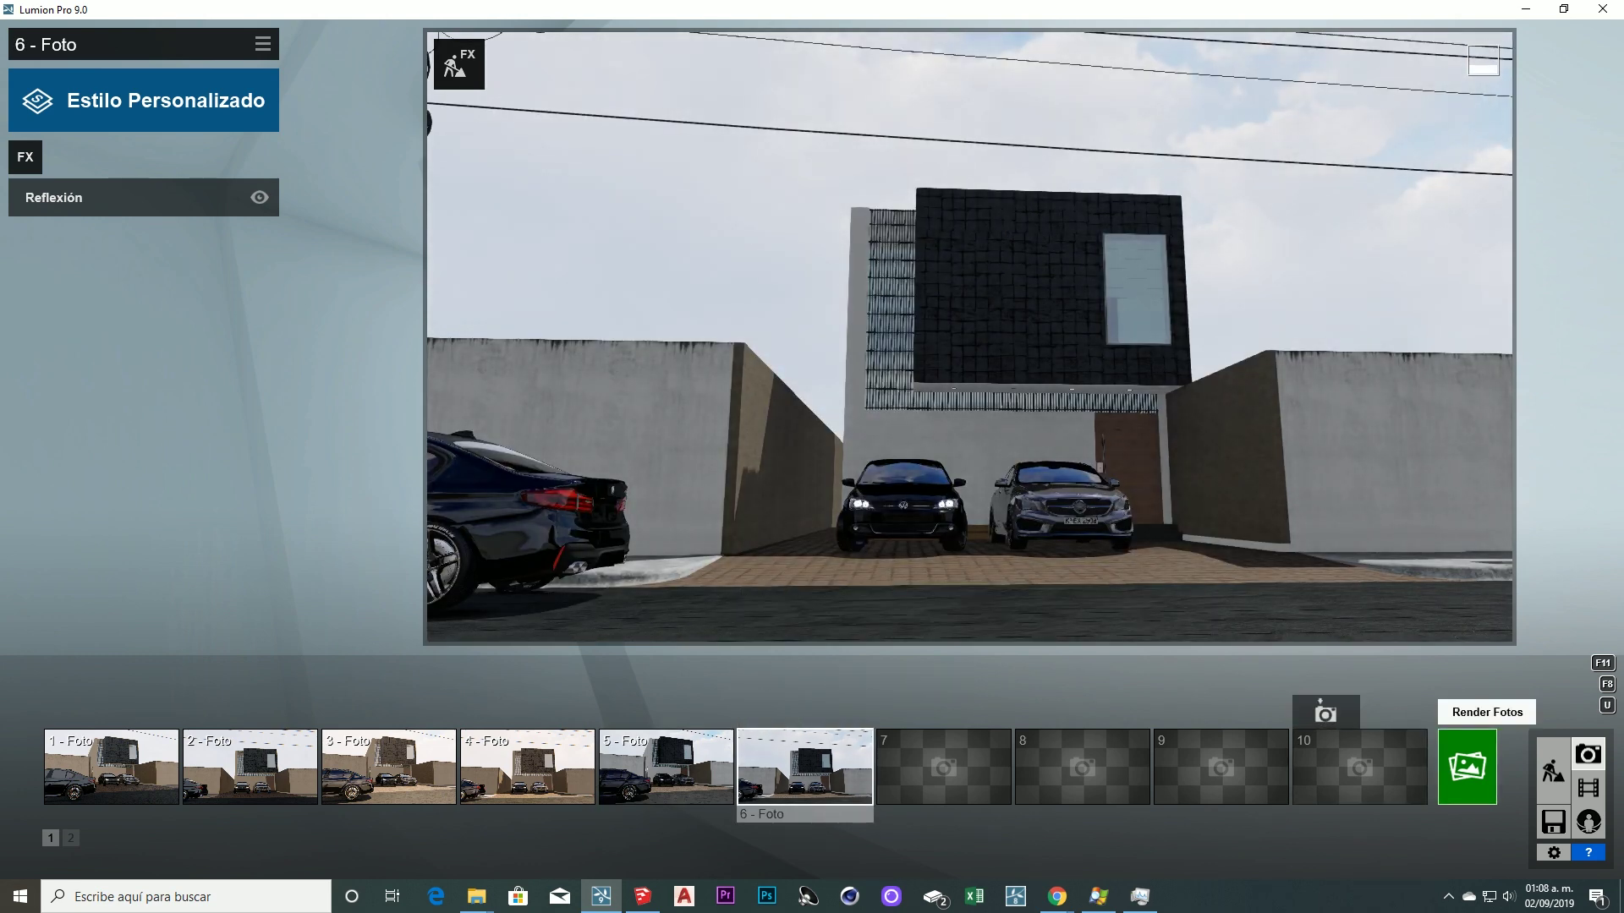
click(1467, 765)
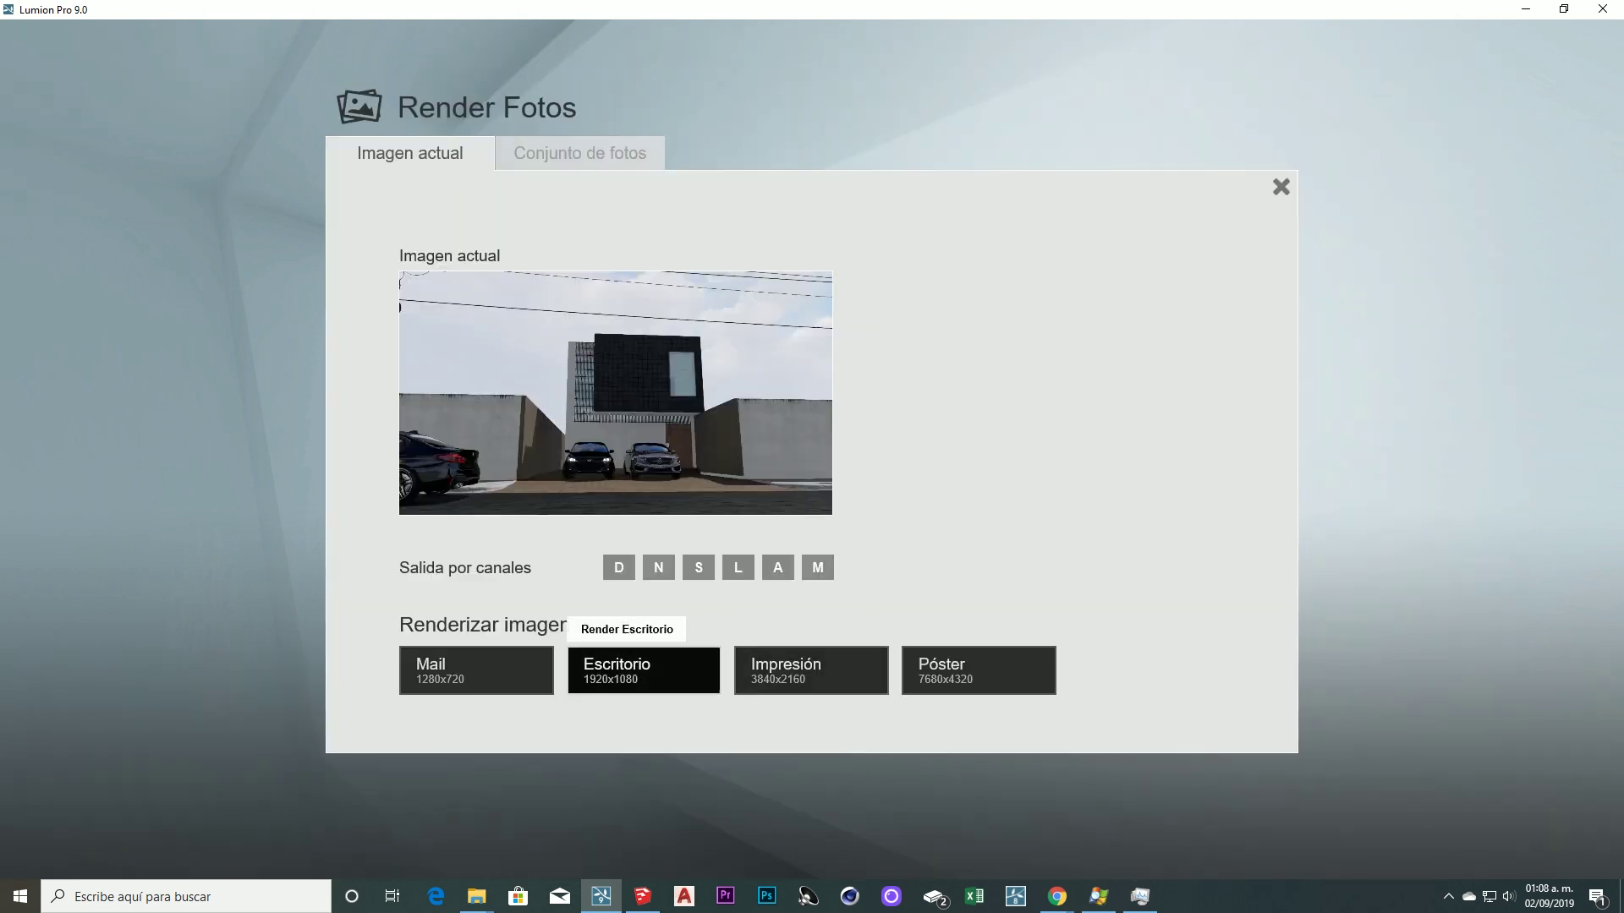
click(638, 668)
click(1053, 475)
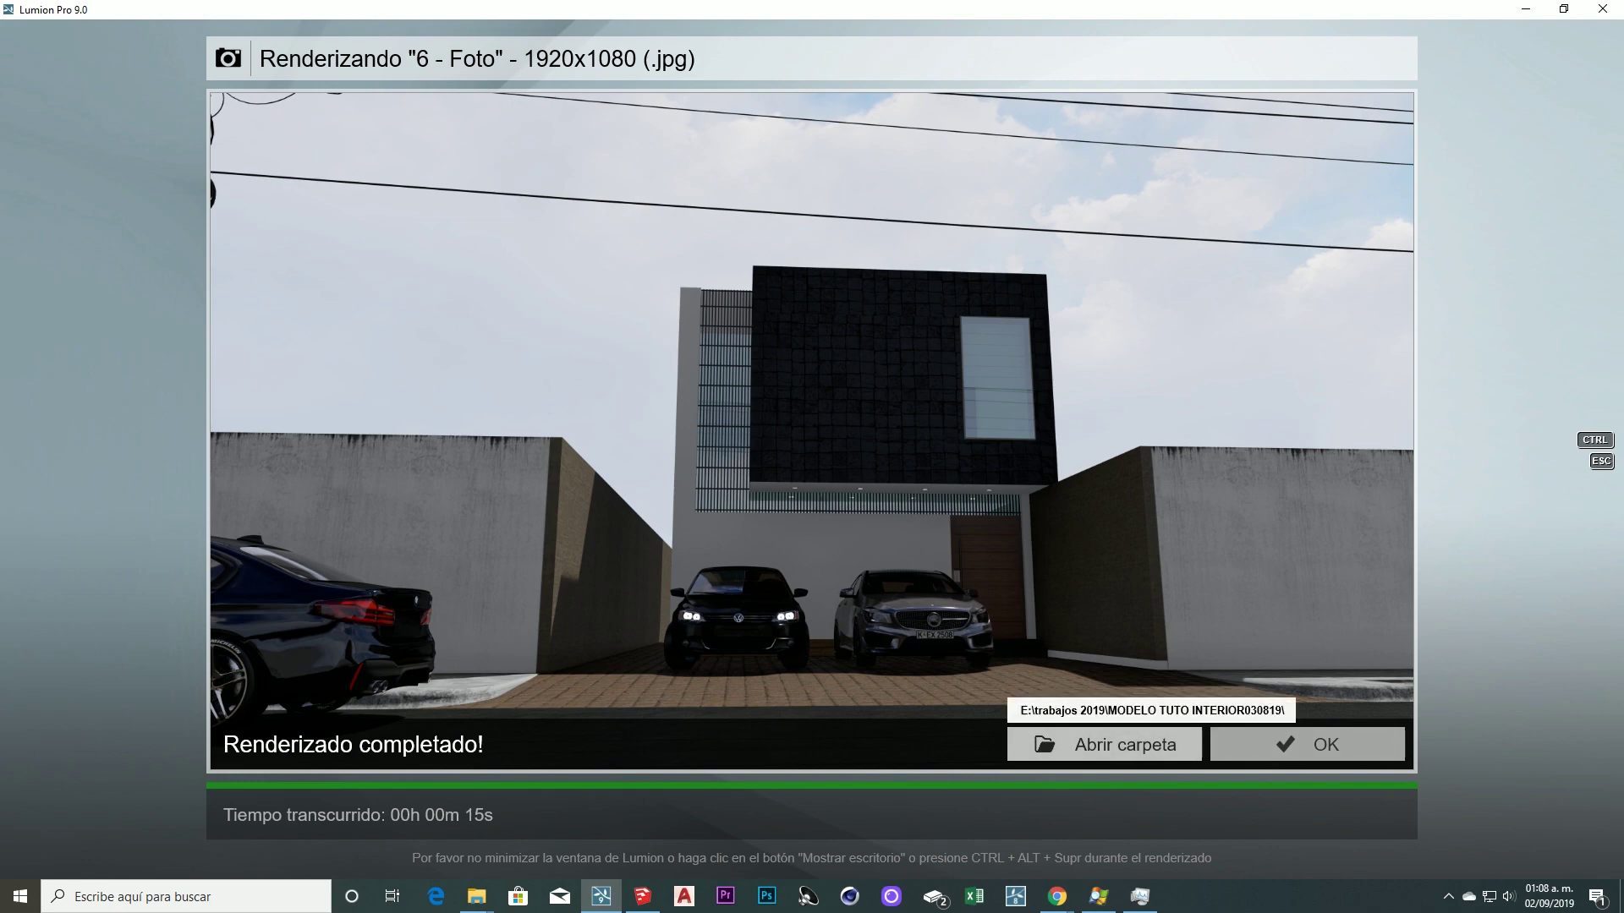
Check a reflection render in the output folder, then close the render screen
click(1104, 744)
double_click(611, 291)
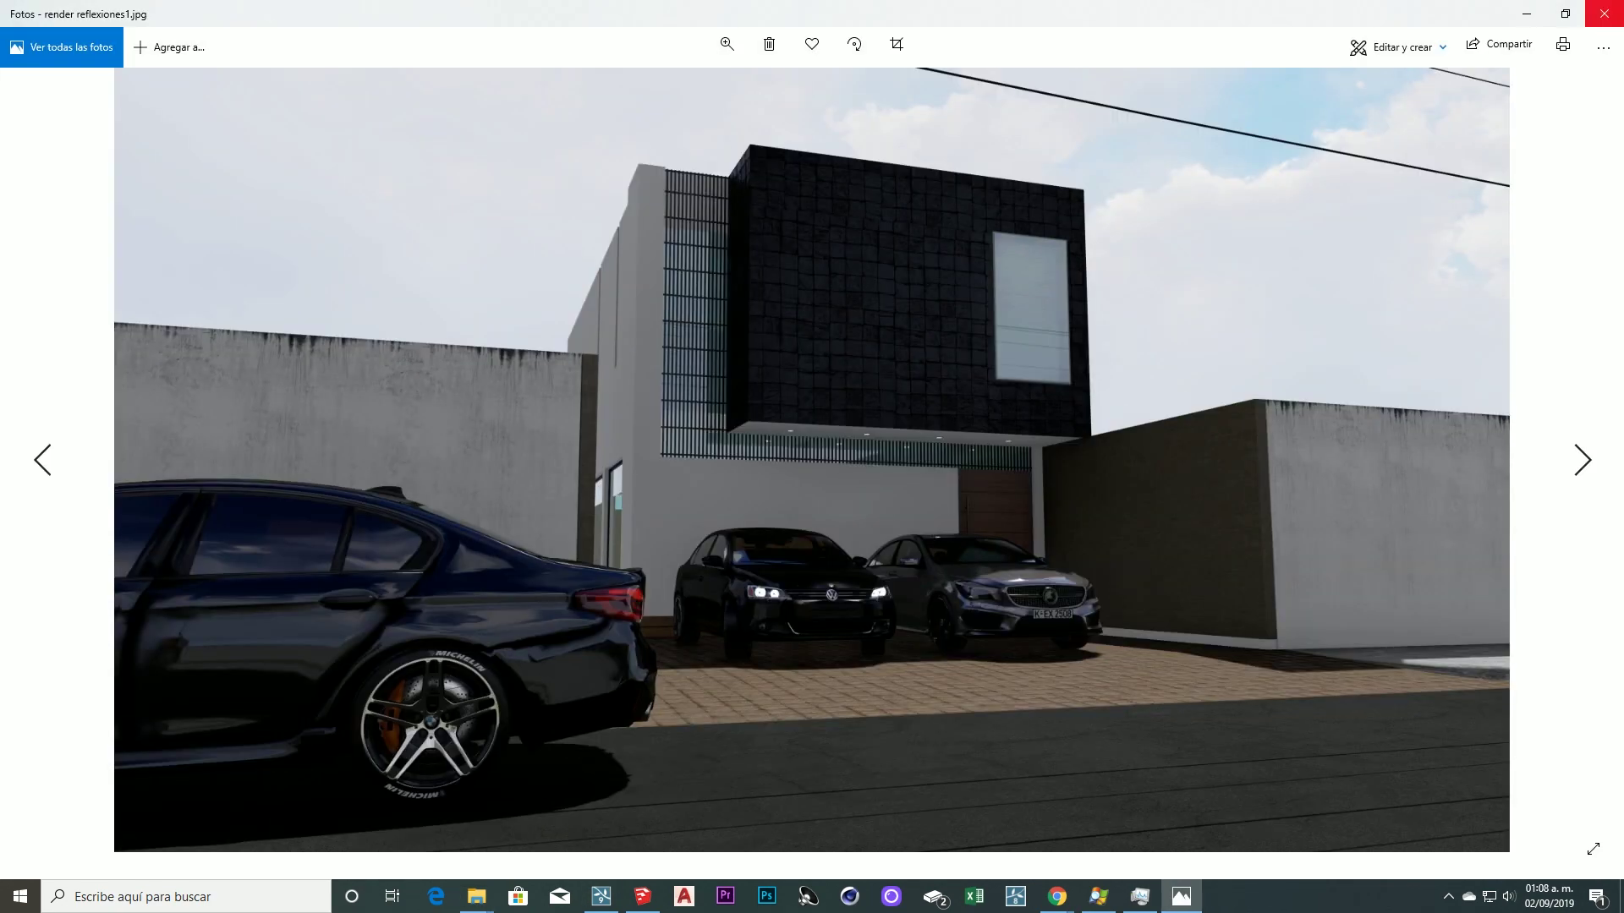
click(1604, 14)
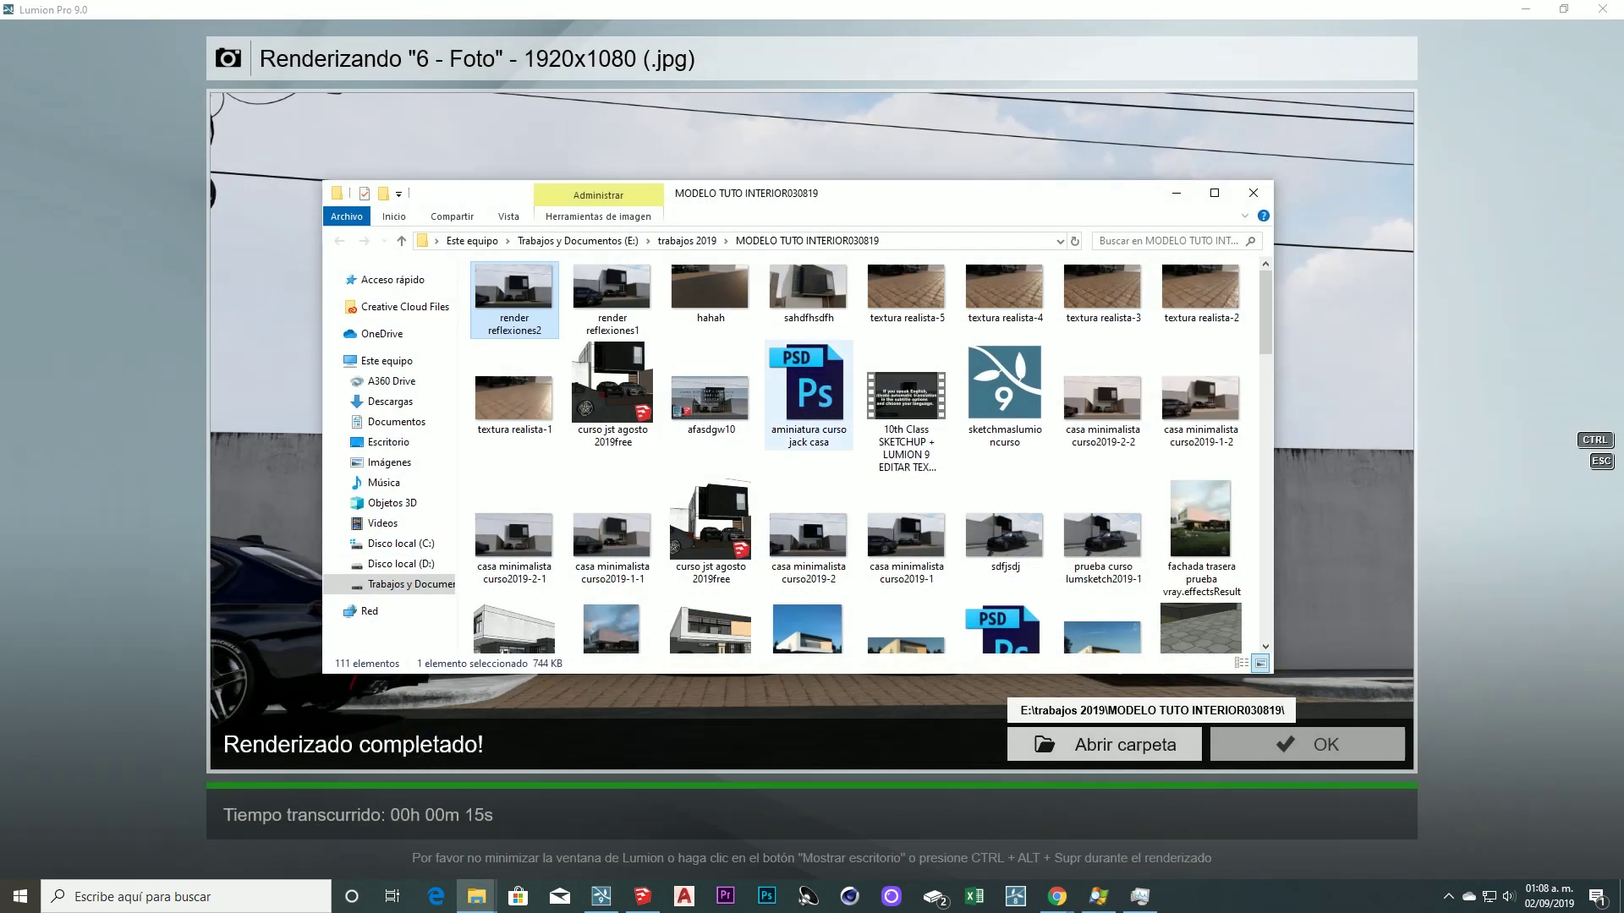
click(1215, 193)
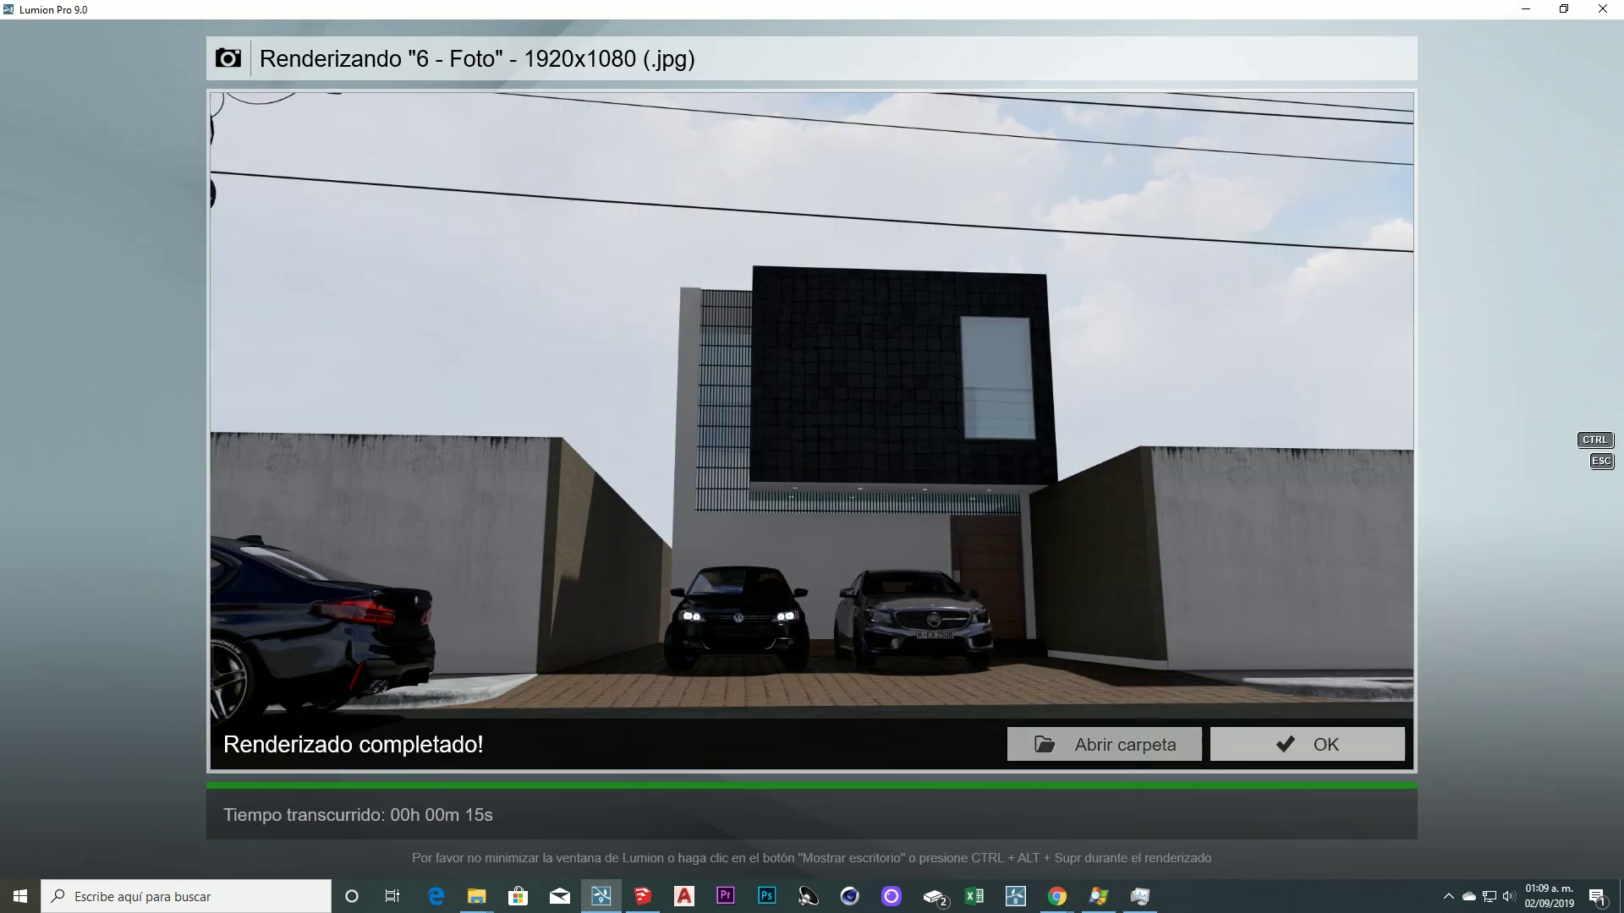
click(1306, 744)
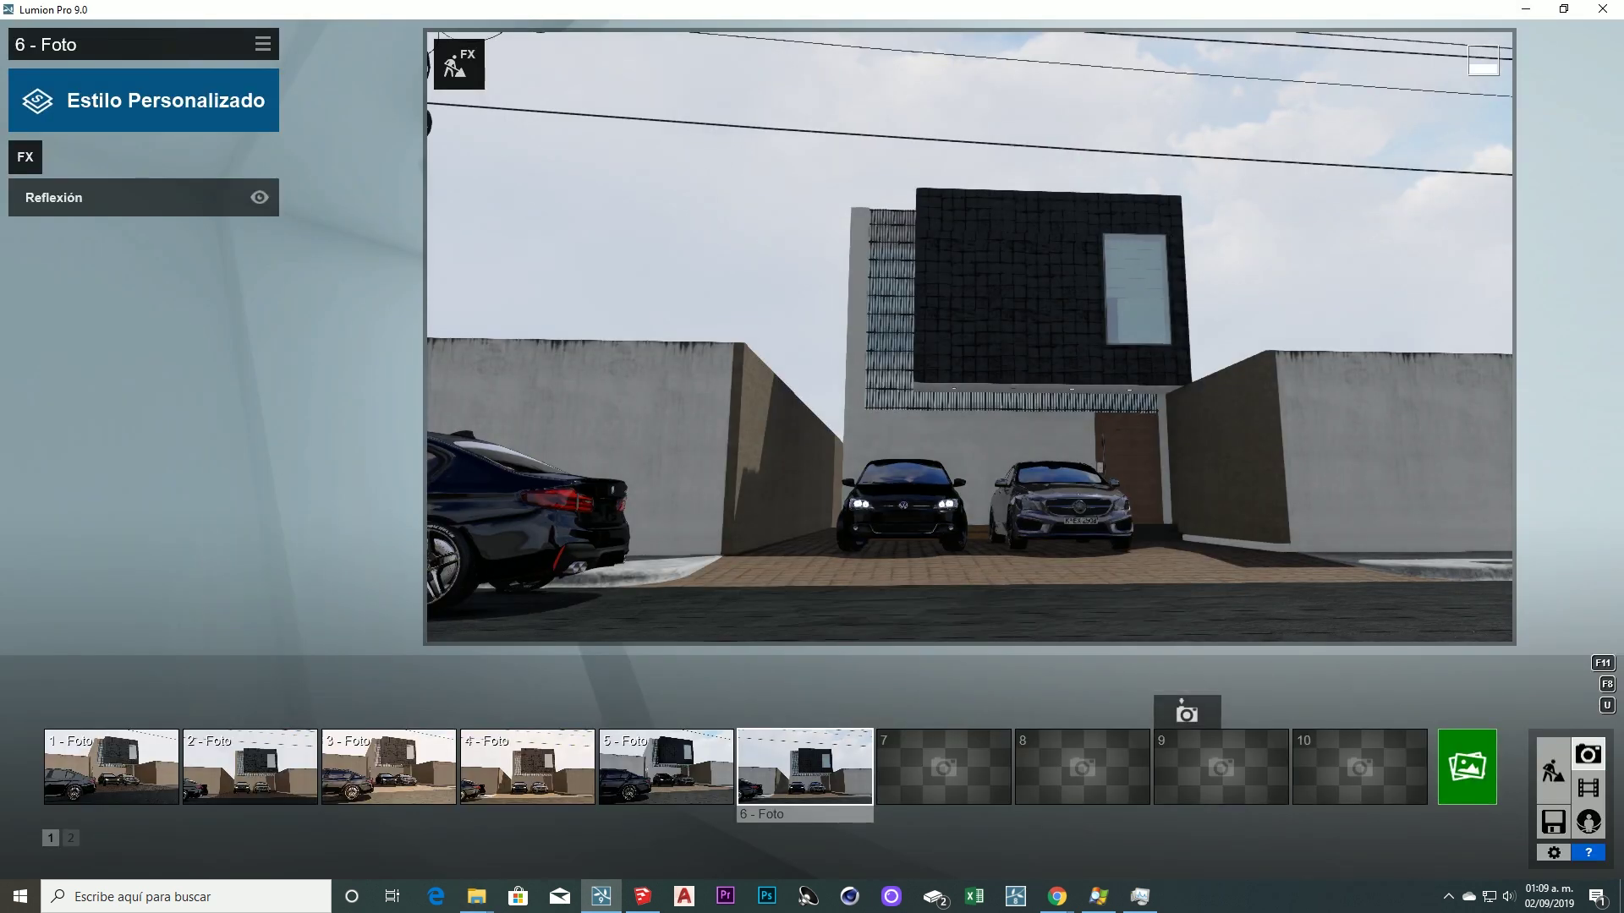
Compare photo 6's effects, then return to photo 5 with Reflexión hidden
click(664, 761)
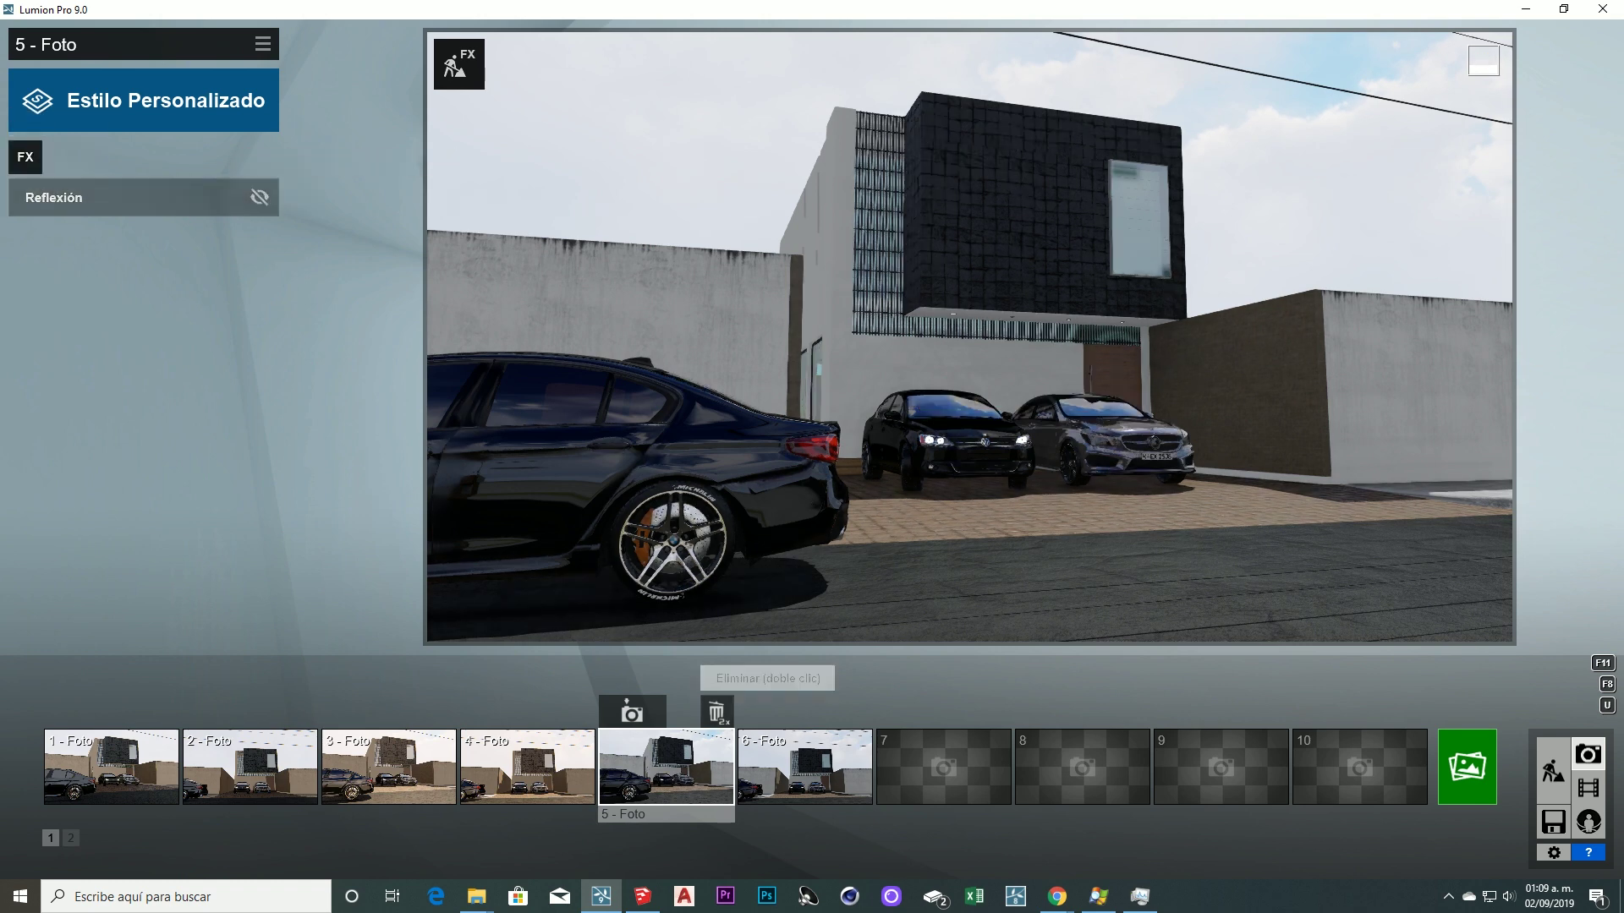
click(803, 765)
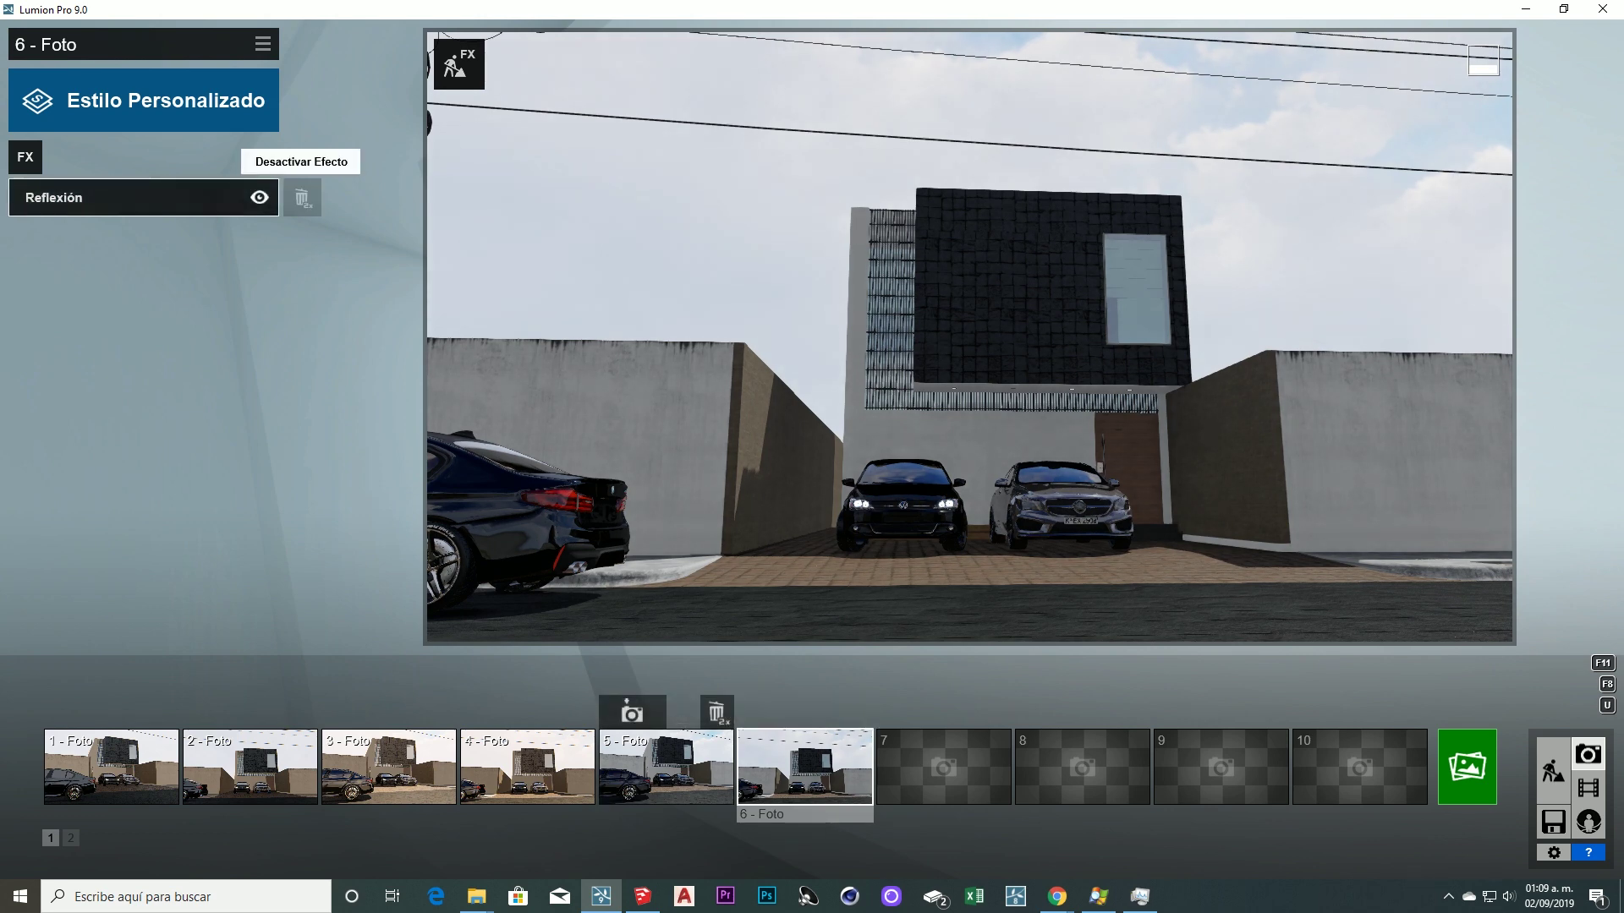
click(260, 197)
click(666, 765)
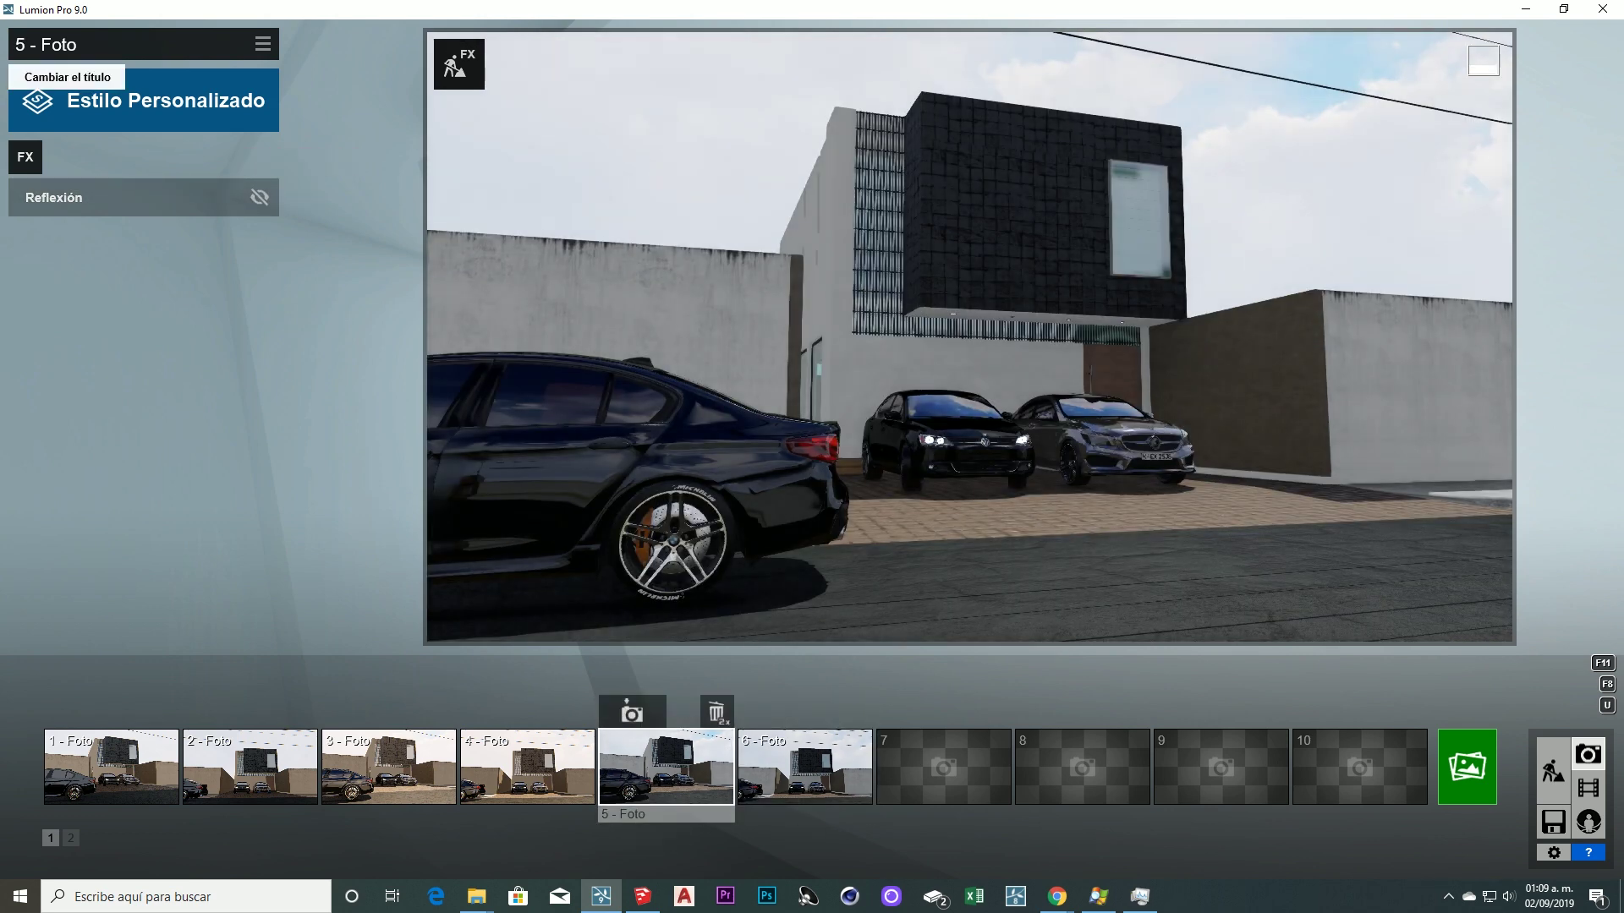
click(262, 44)
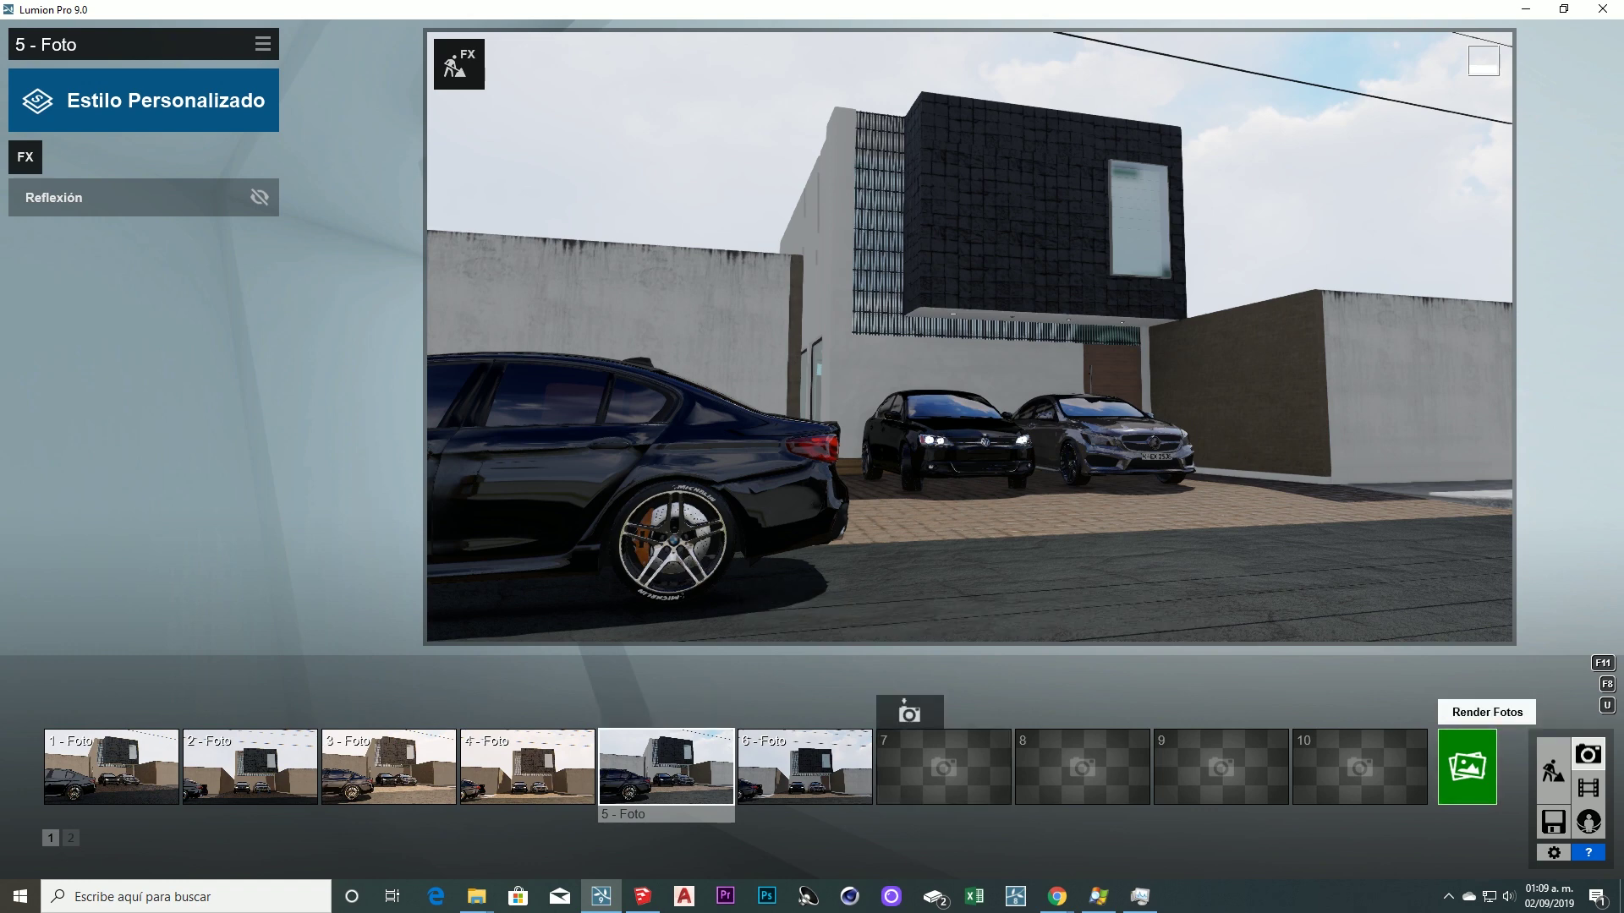
Render photo 5 at Escritorio 1920x1080 as 'render reflexiones1sin' and open its folder
click(1467, 765)
click(643, 670)
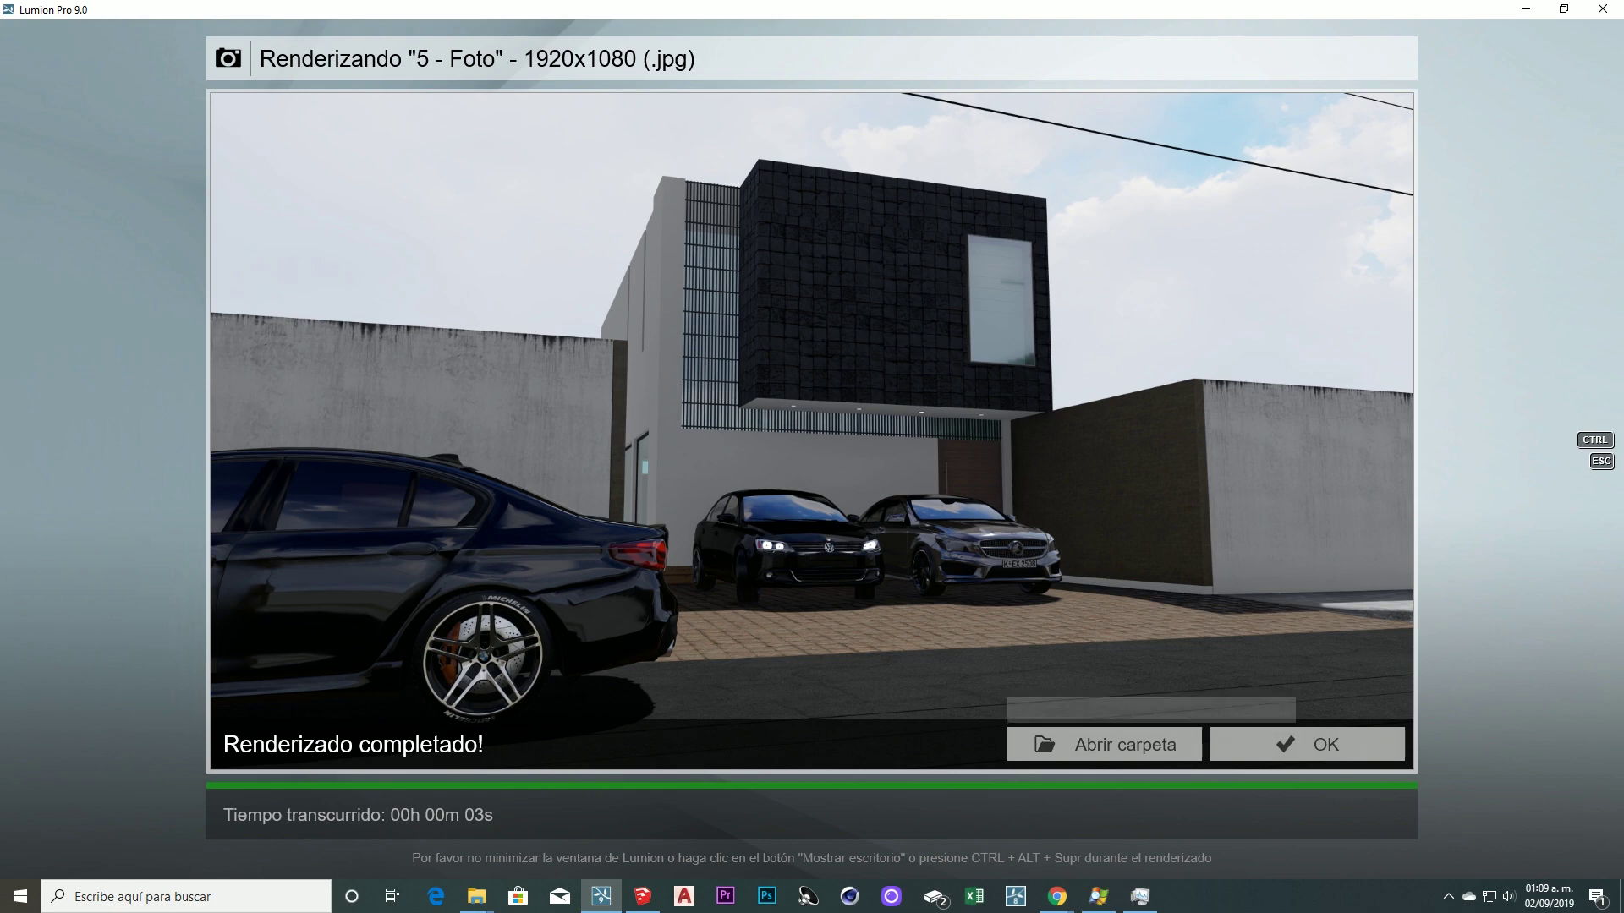
click(1104, 744)
key(shift+Down)
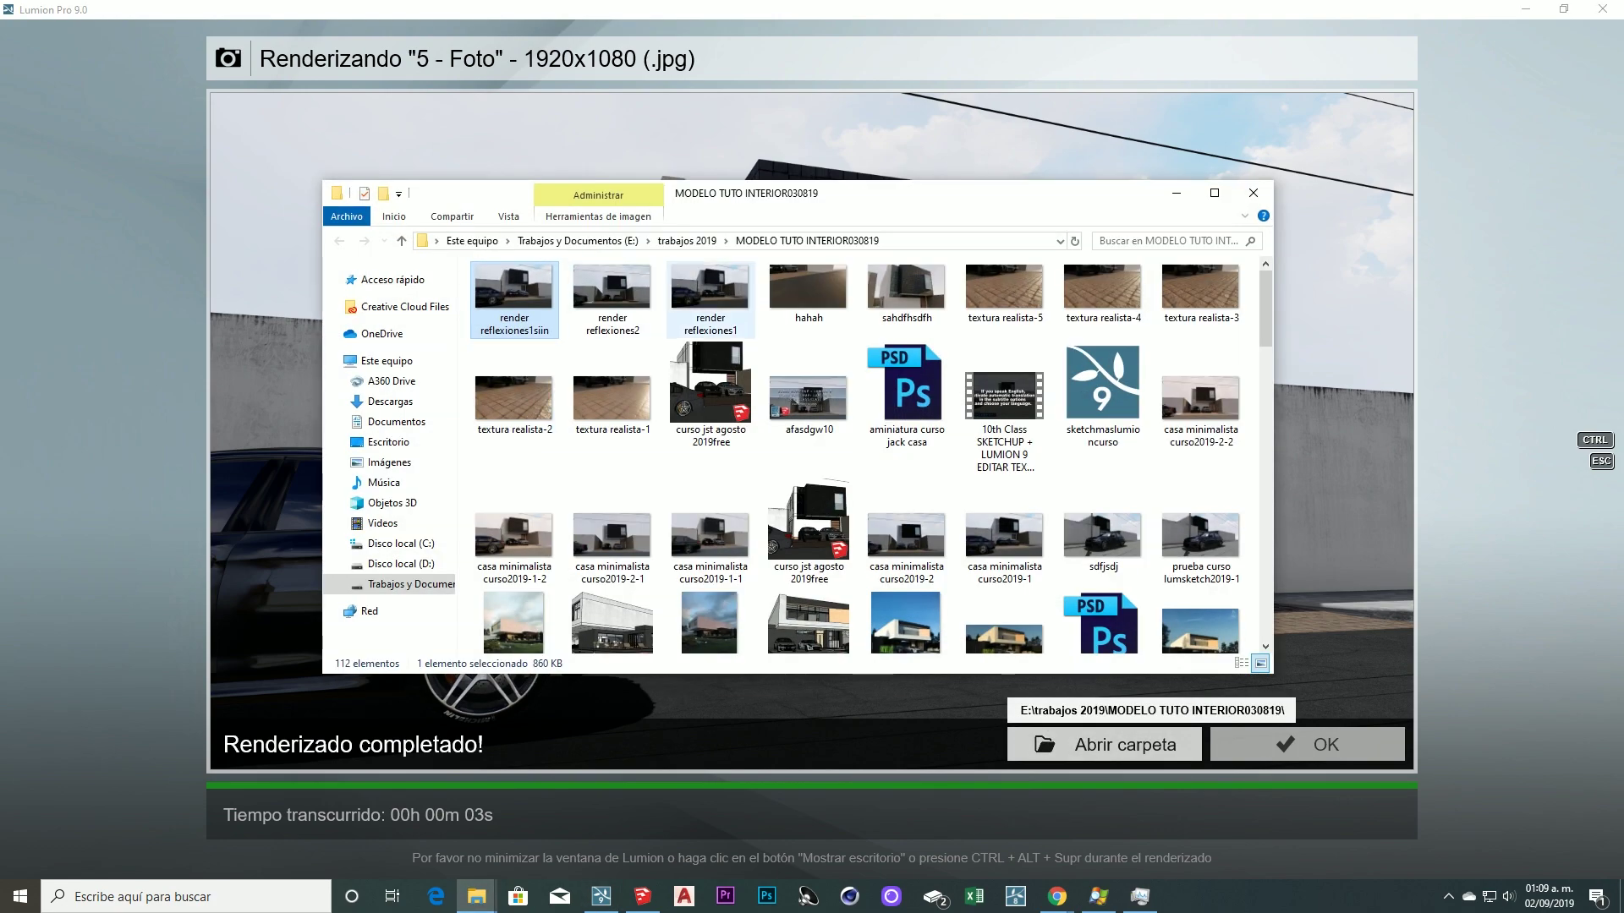
key(Return)
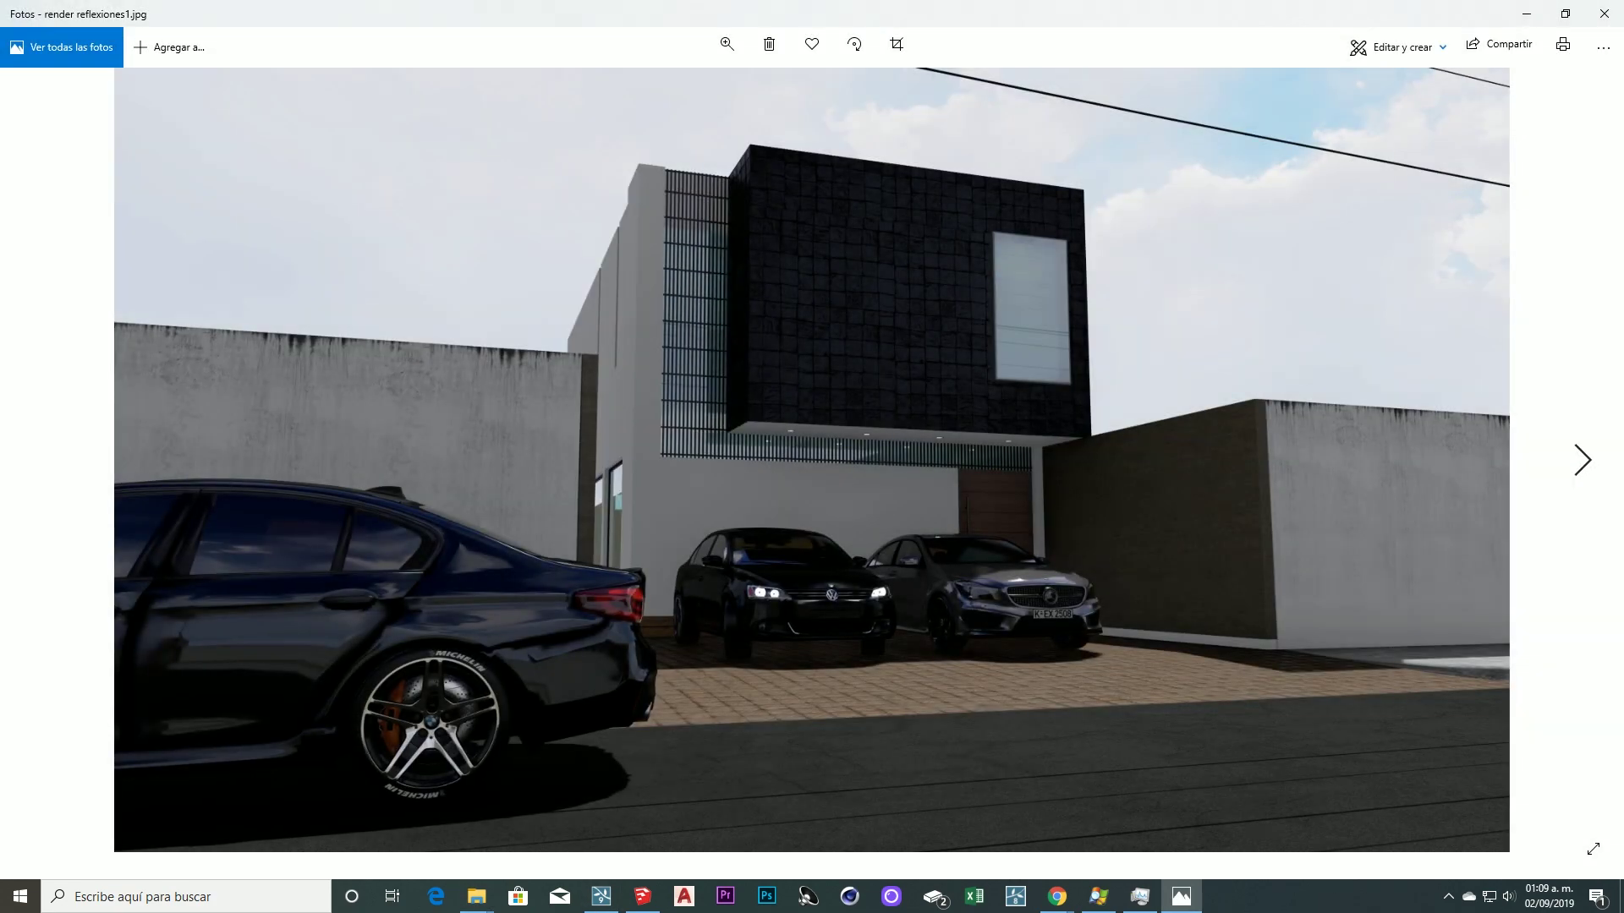
key(Right)
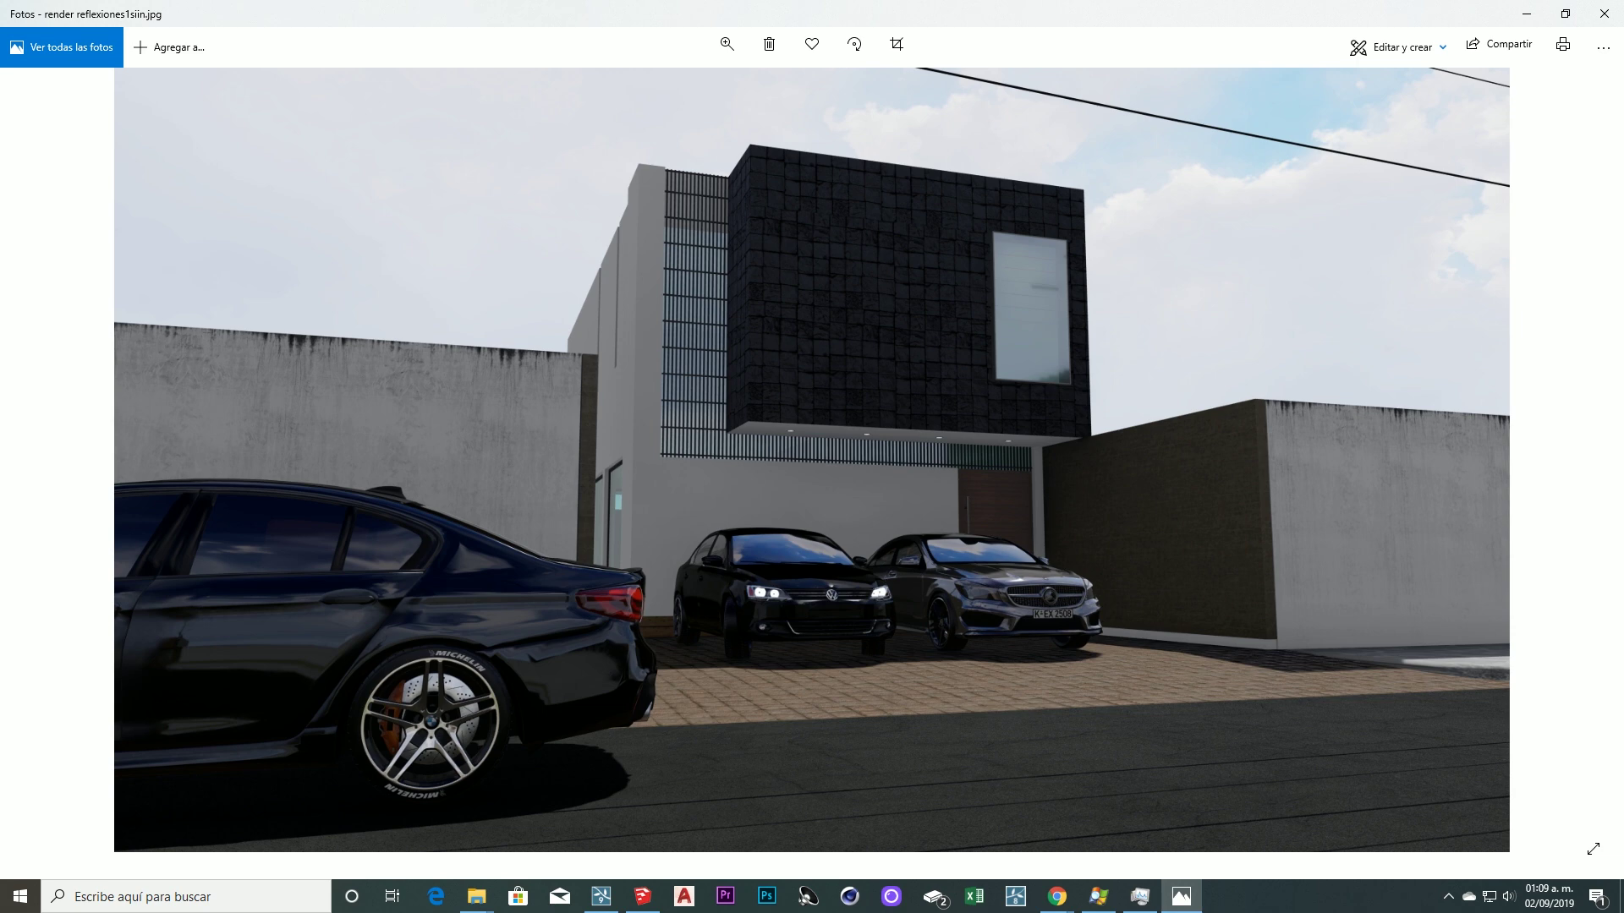
key(Left)
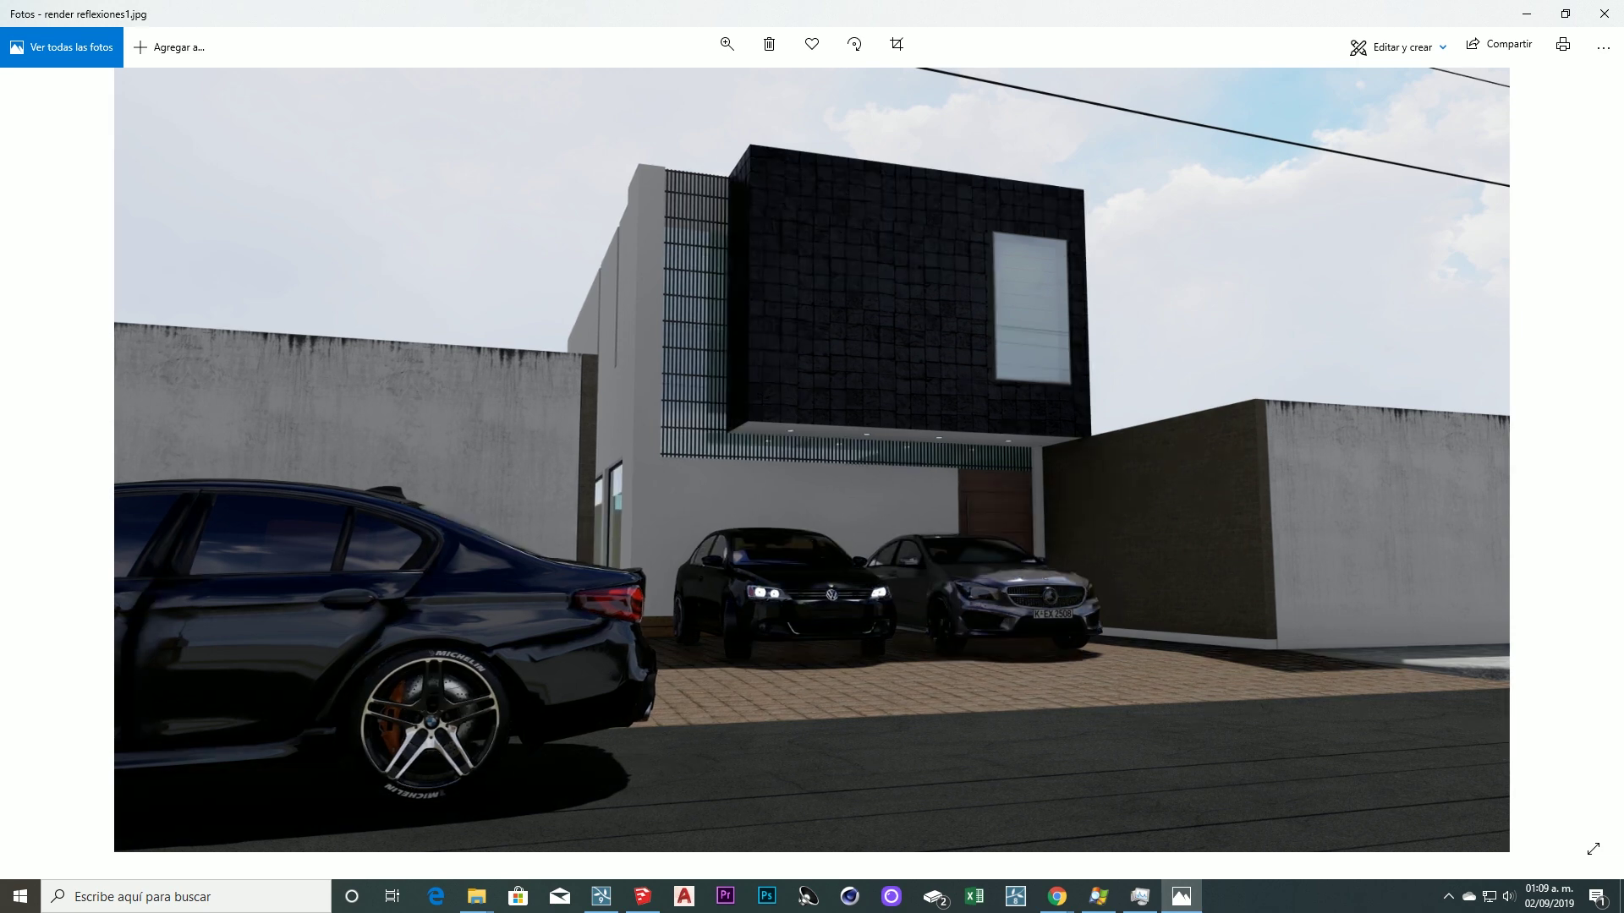
key(Right)
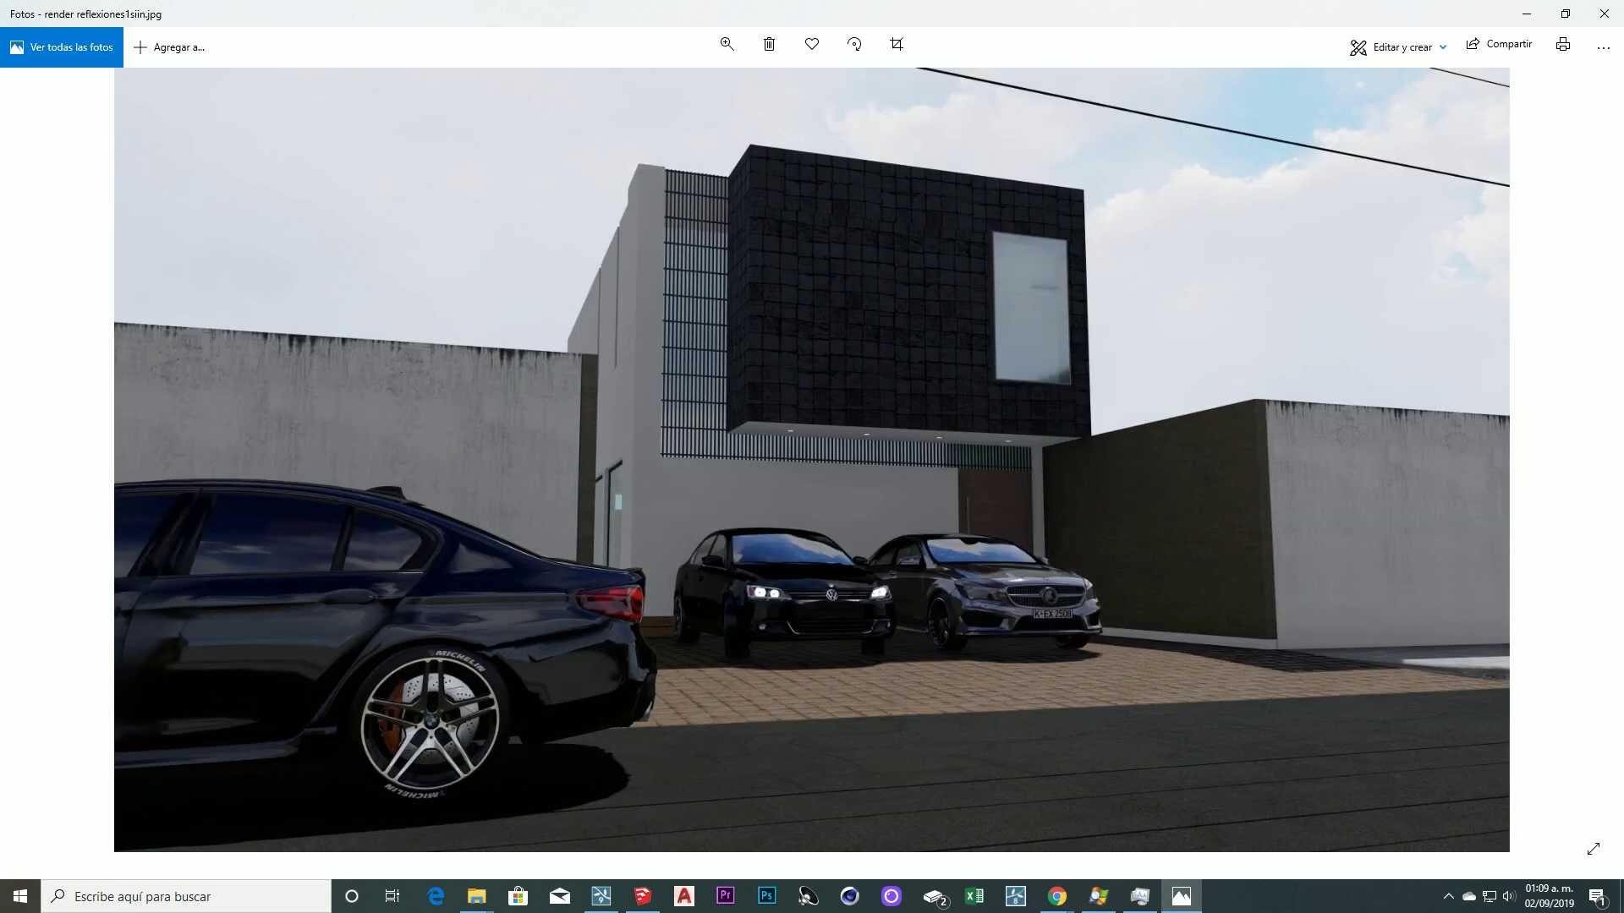
key(Left)
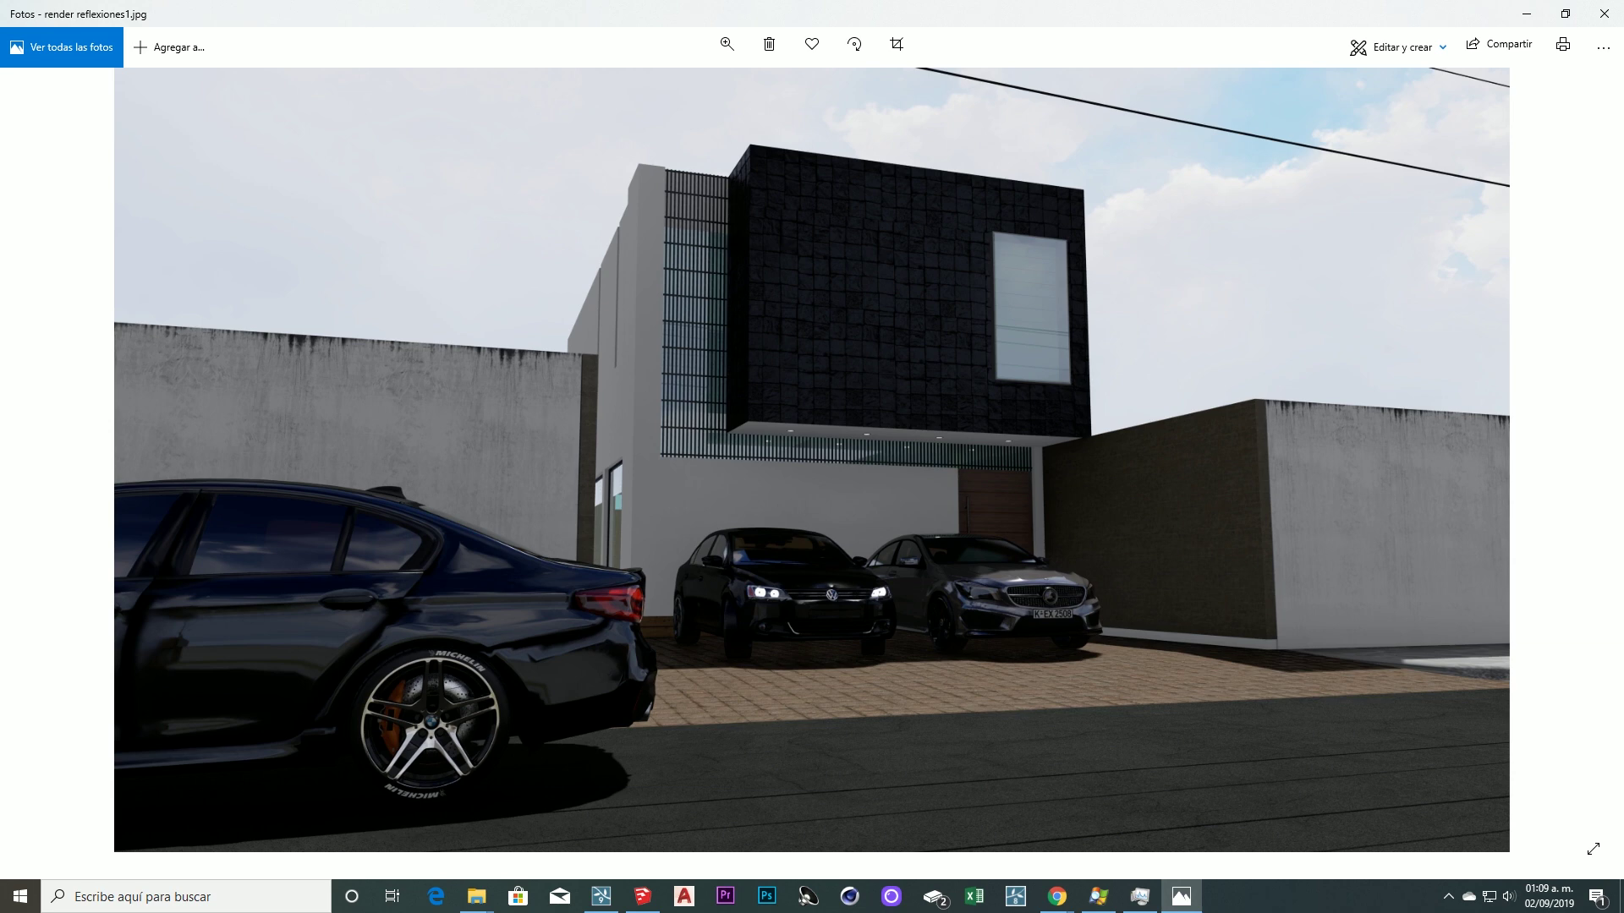
key(Right)
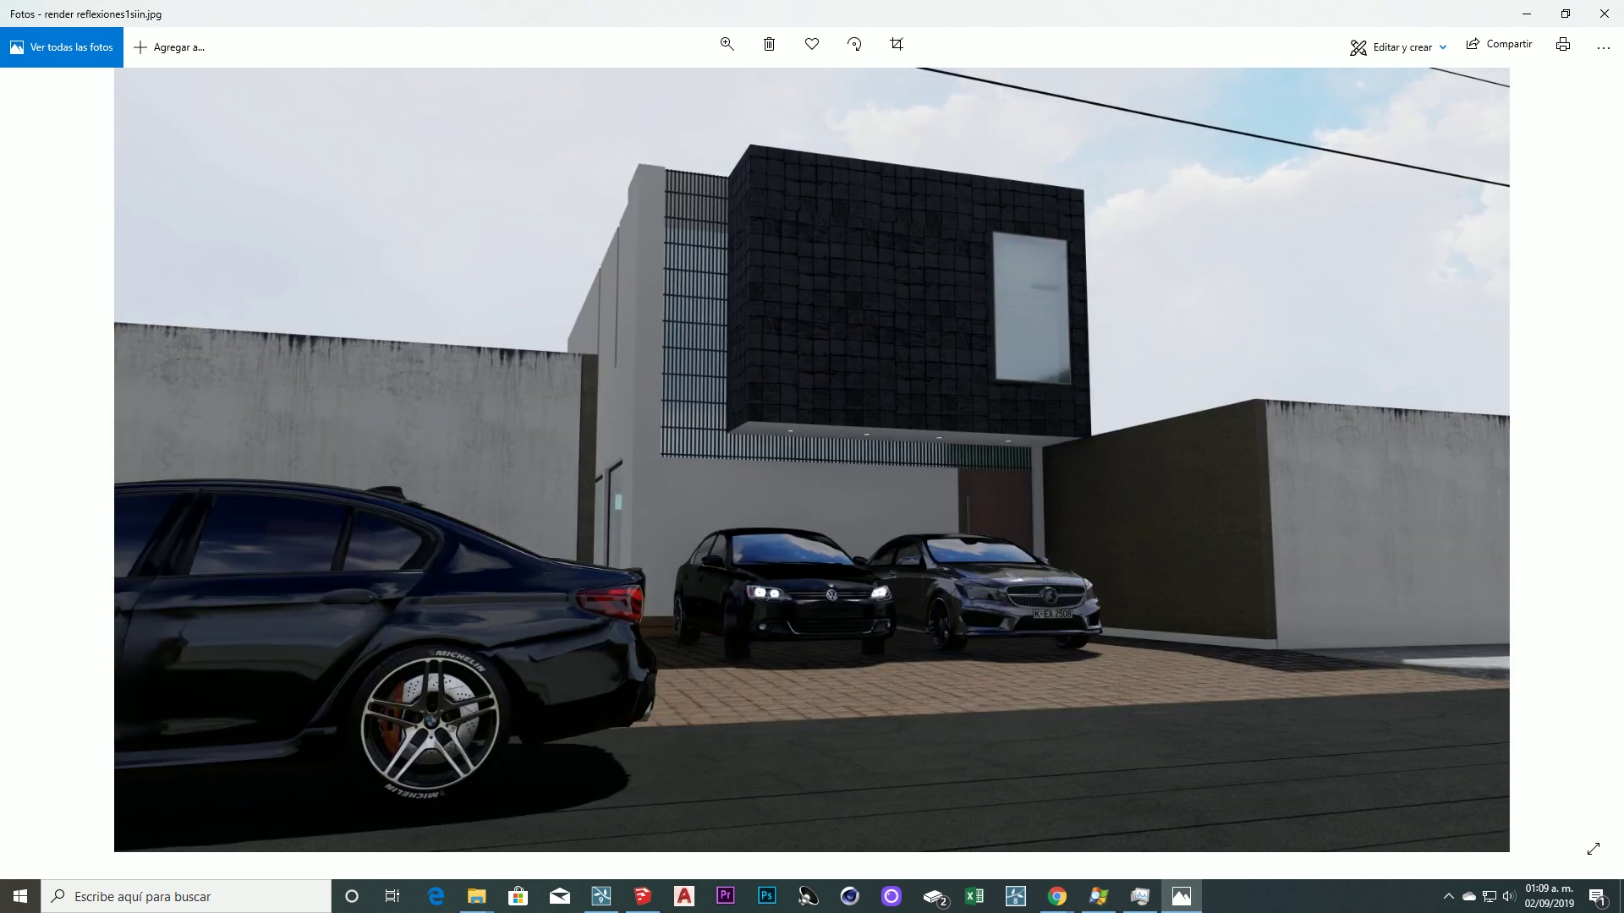
click(1604, 13)
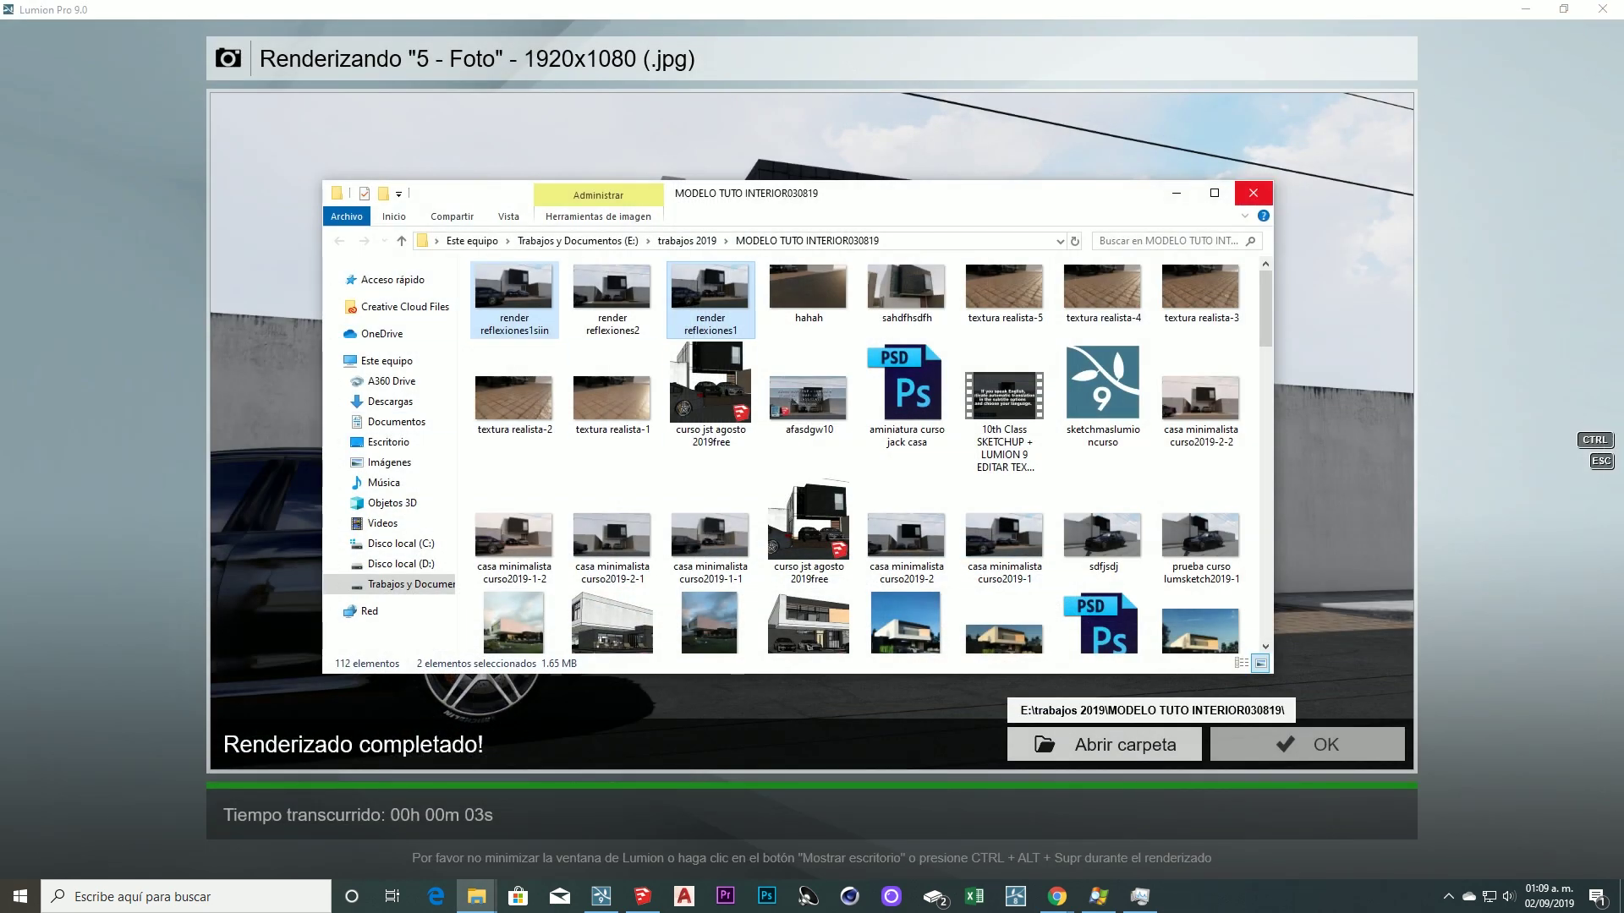
Close the renders folder and dismiss the finished render to resume editing photo 5
click(1254, 193)
click(1306, 744)
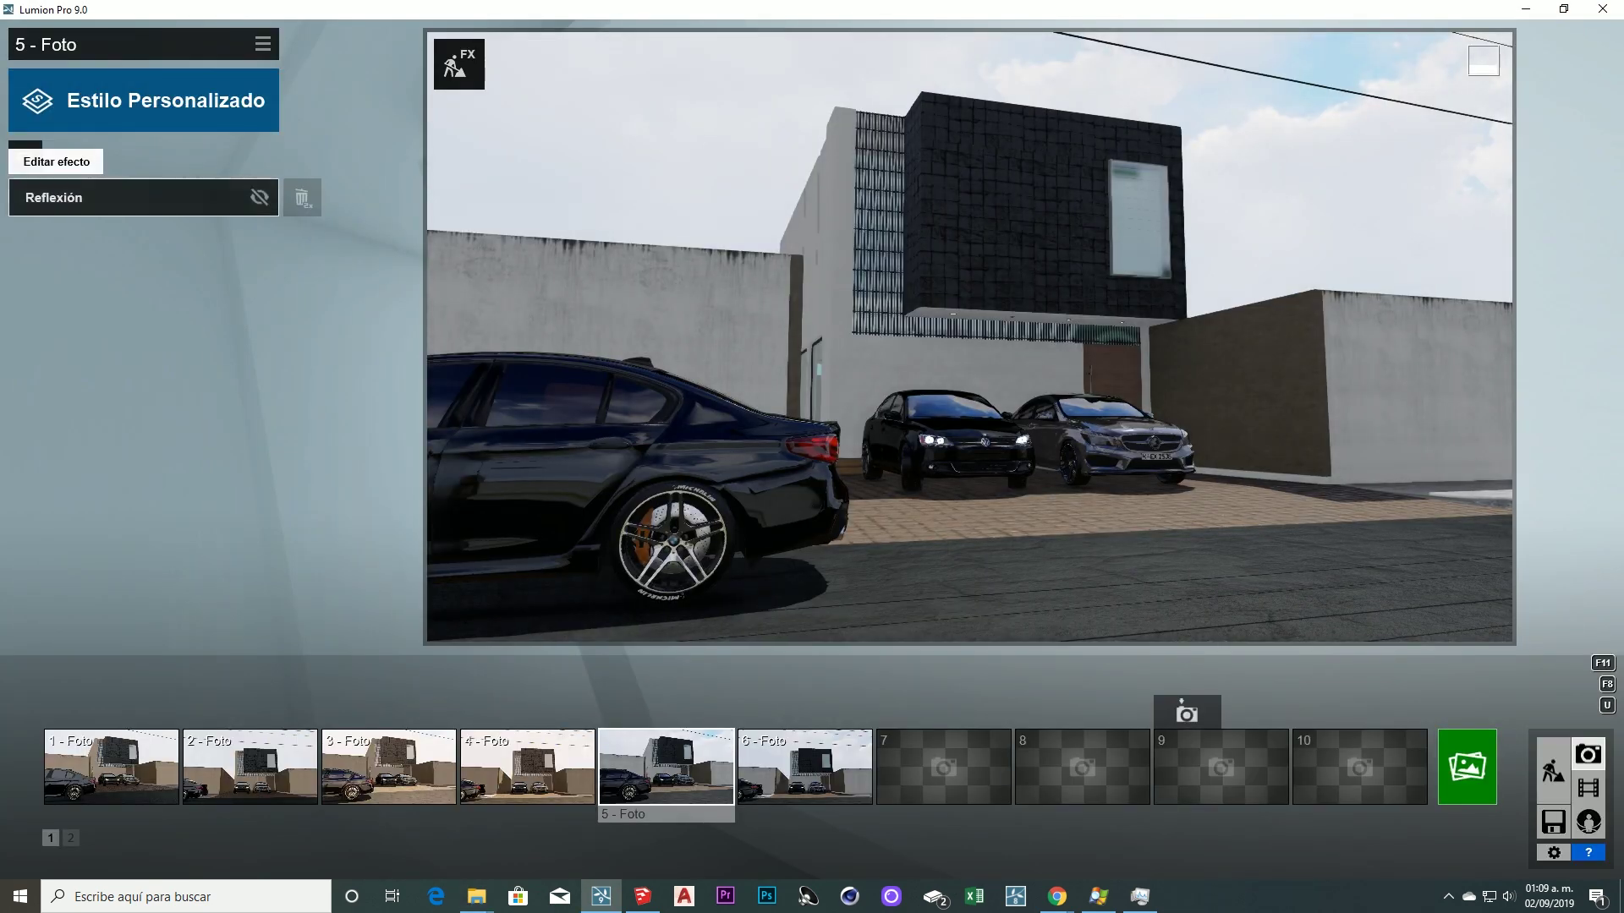
click(54, 197)
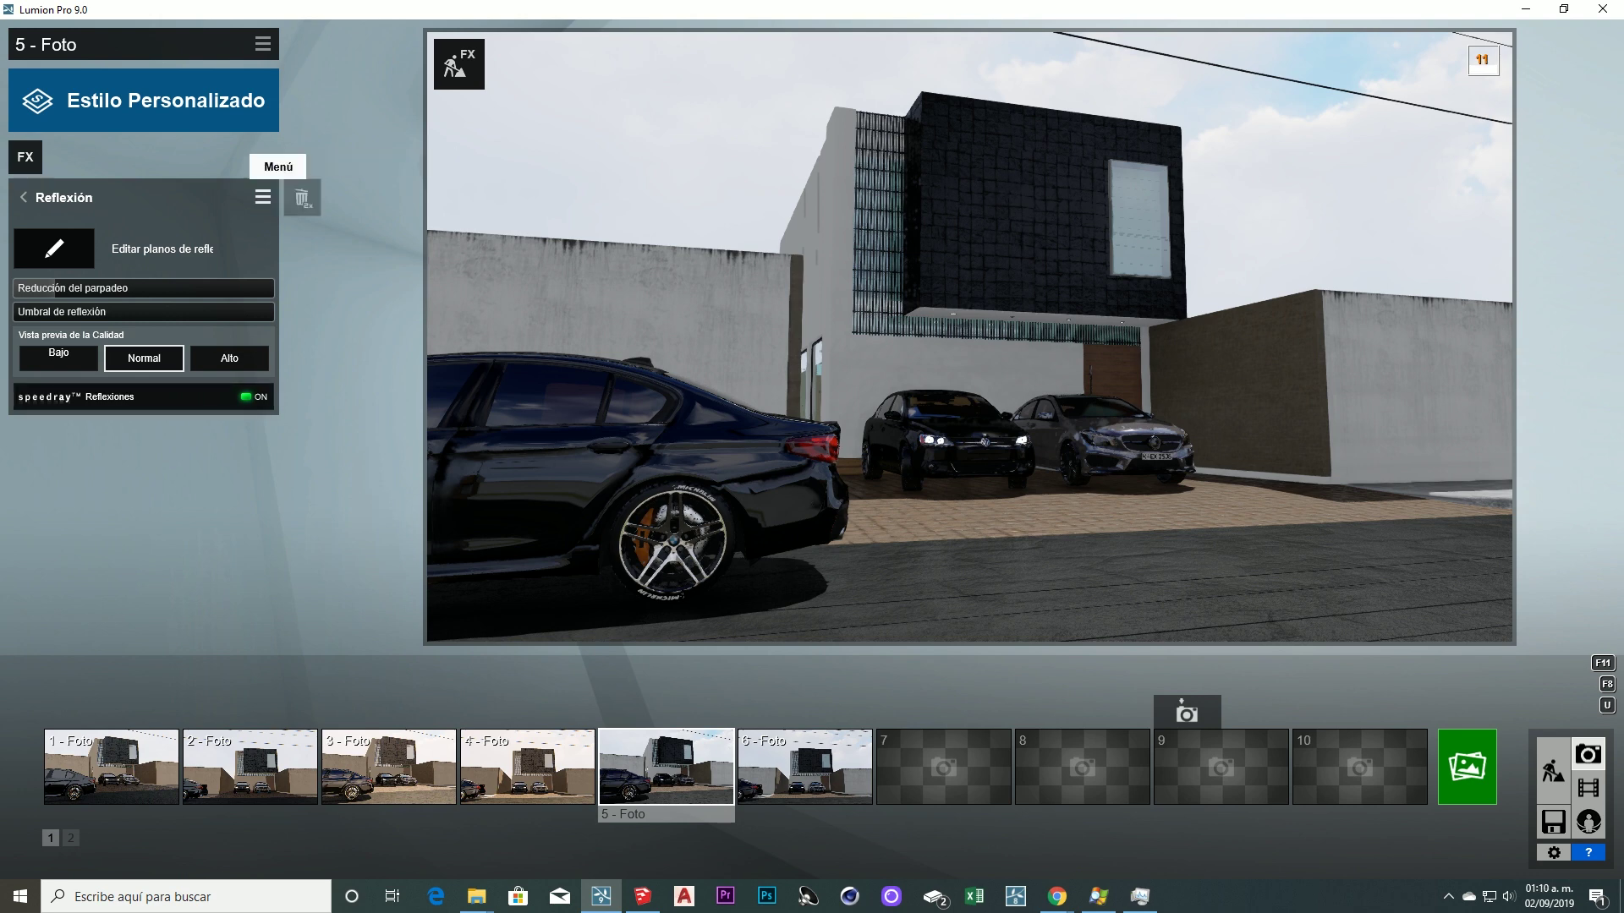
click(23, 197)
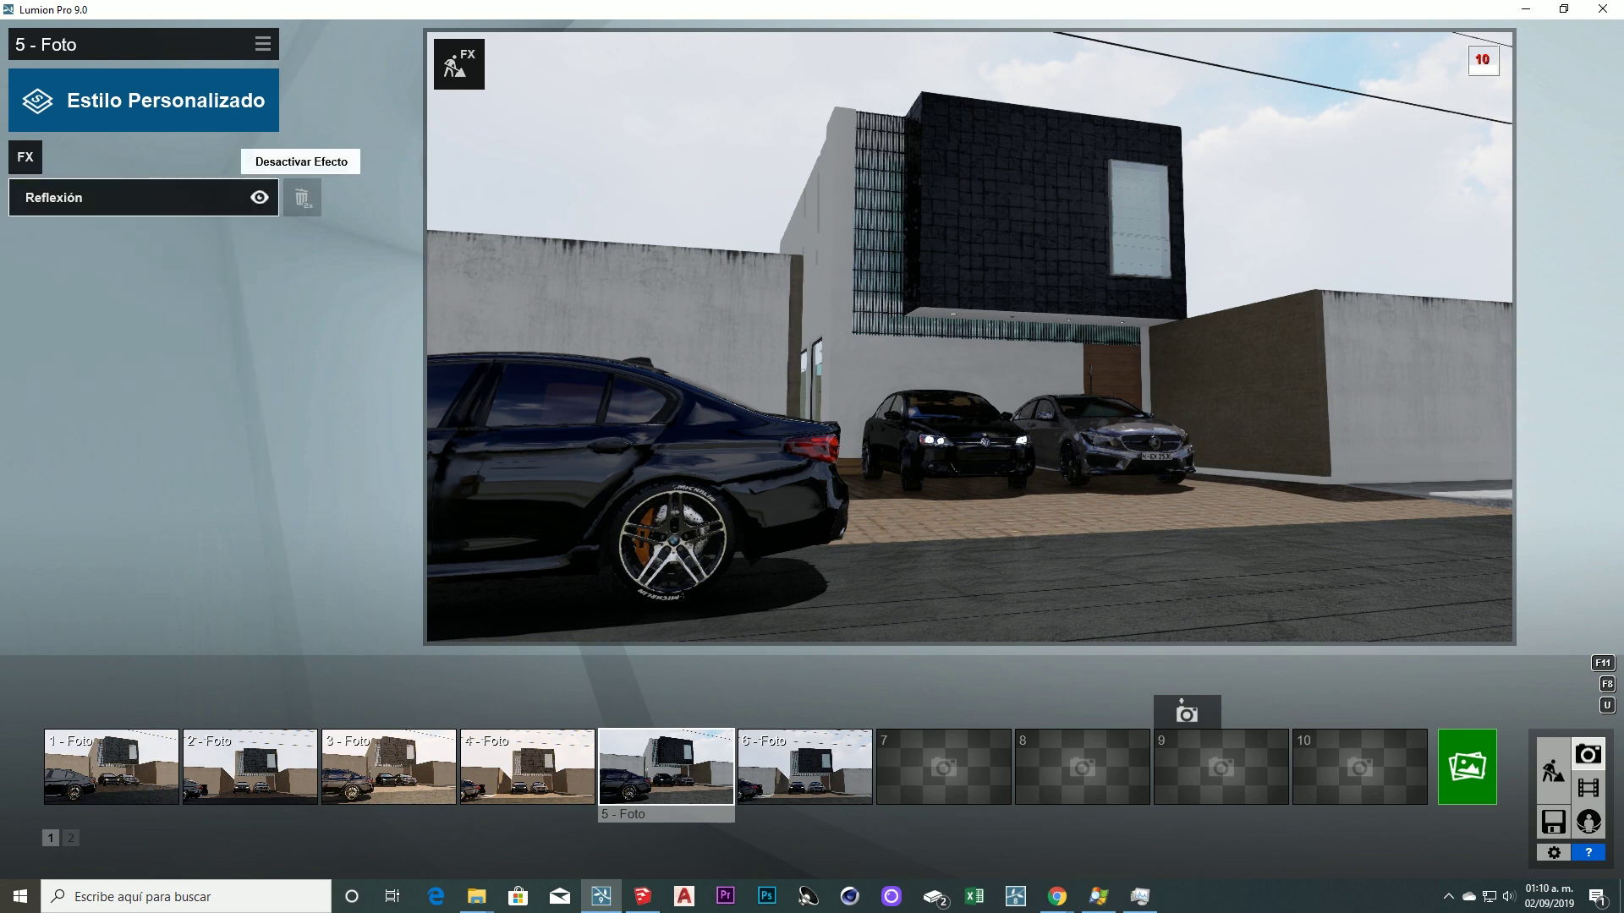
Check photo 6's reflection setting, then reopen photo 5's Reflexión settings
click(804, 765)
click(260, 197)
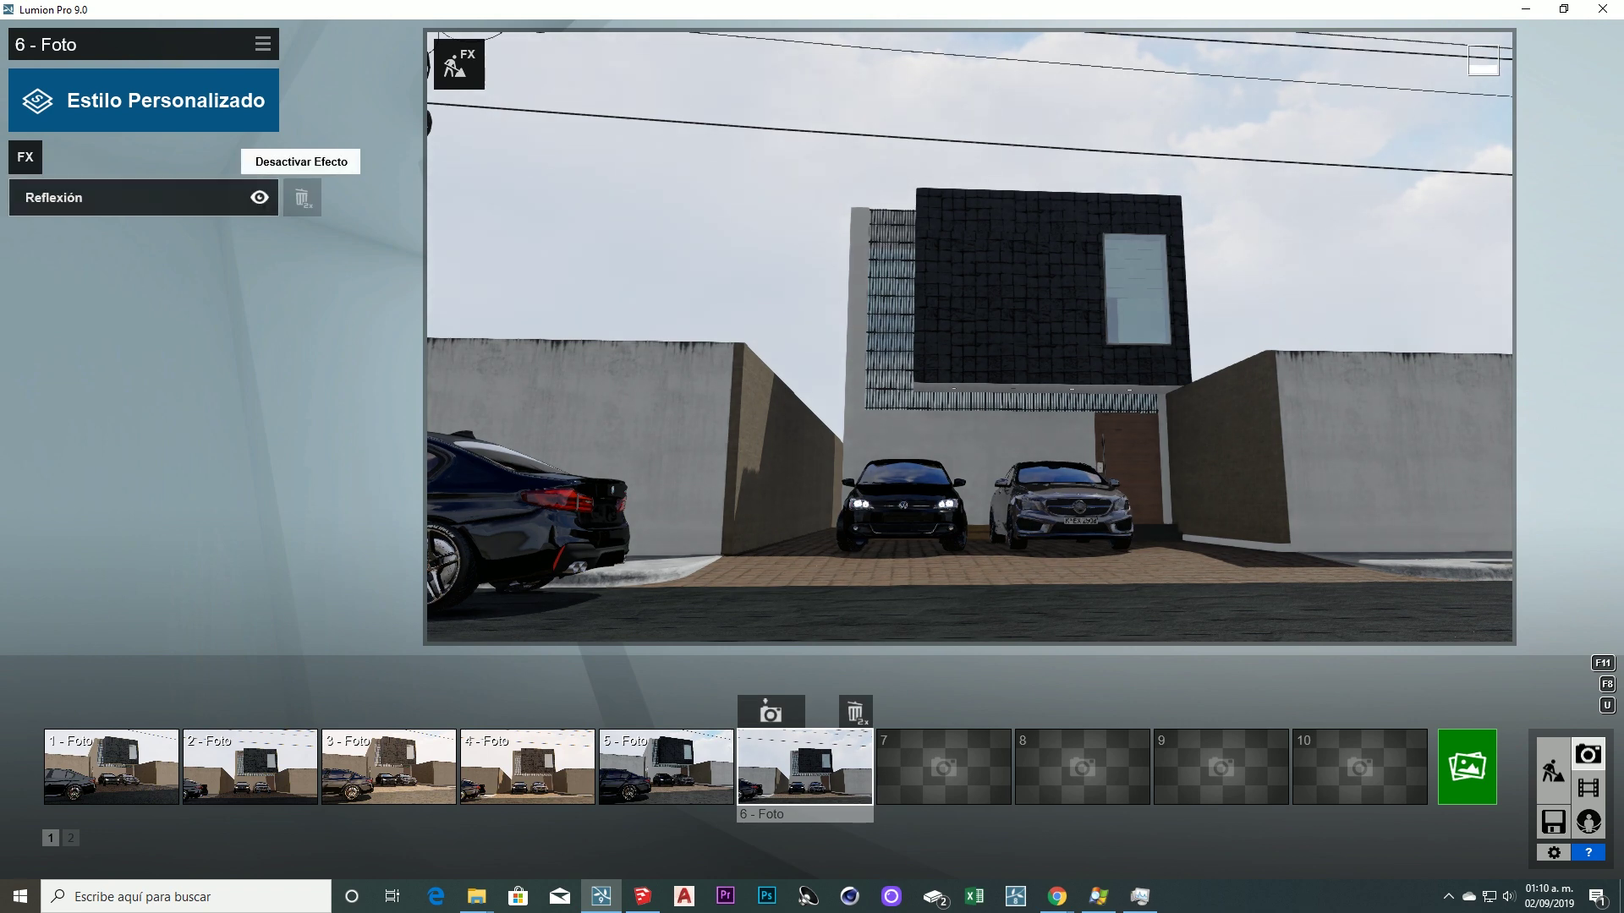
click(666, 765)
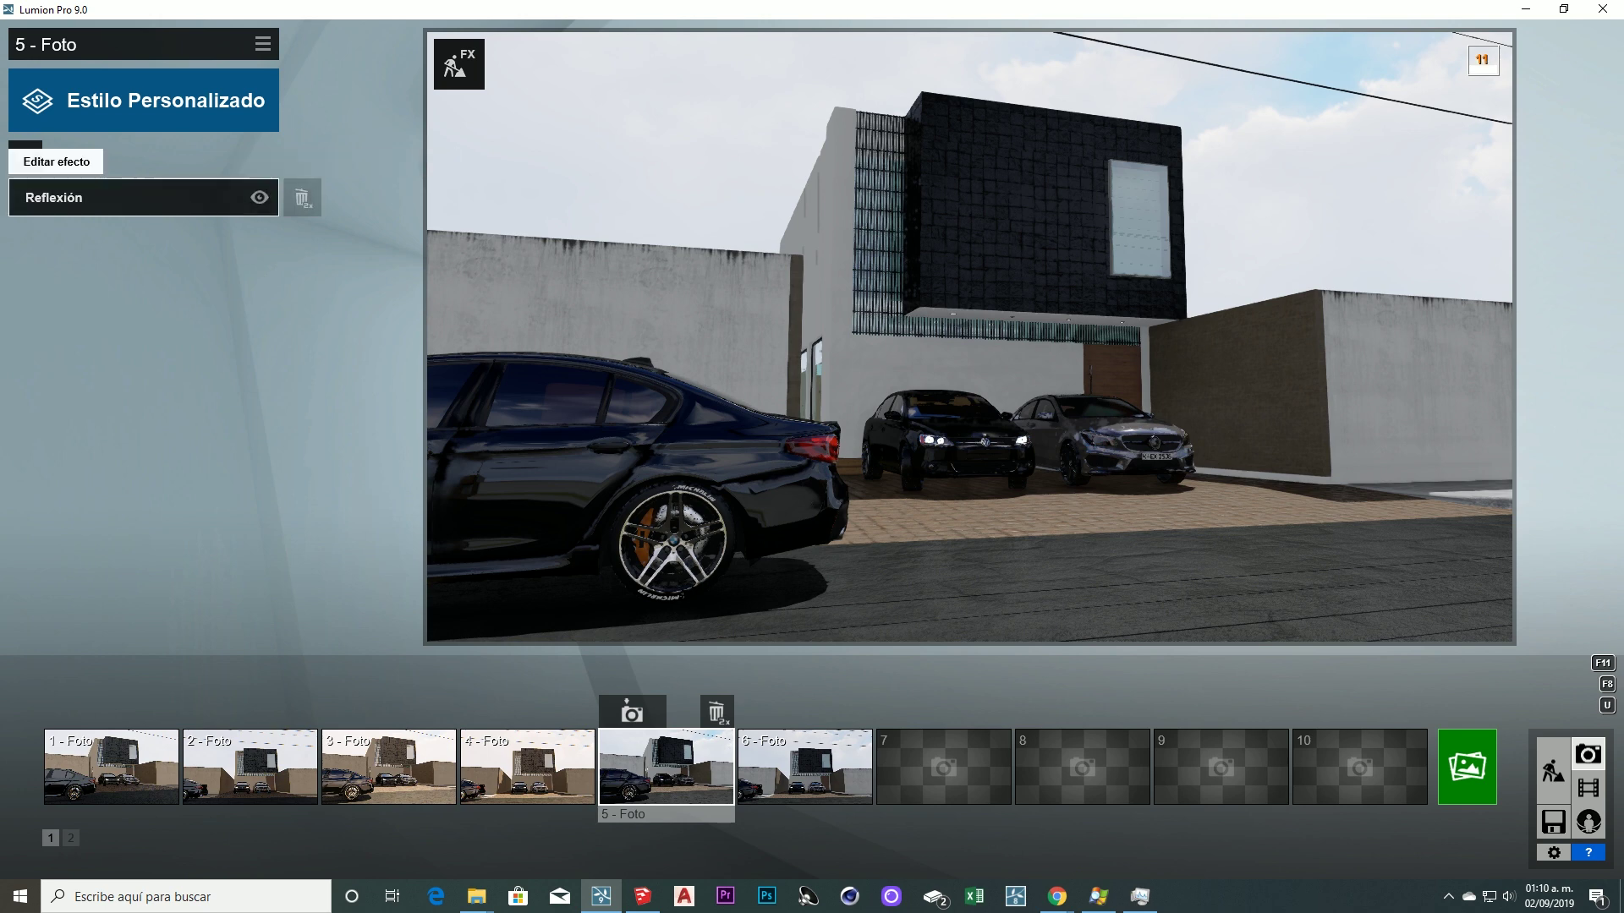
click(169, 197)
Copy photo 5's Reflexión settings with Copiar configuración
click(262, 197)
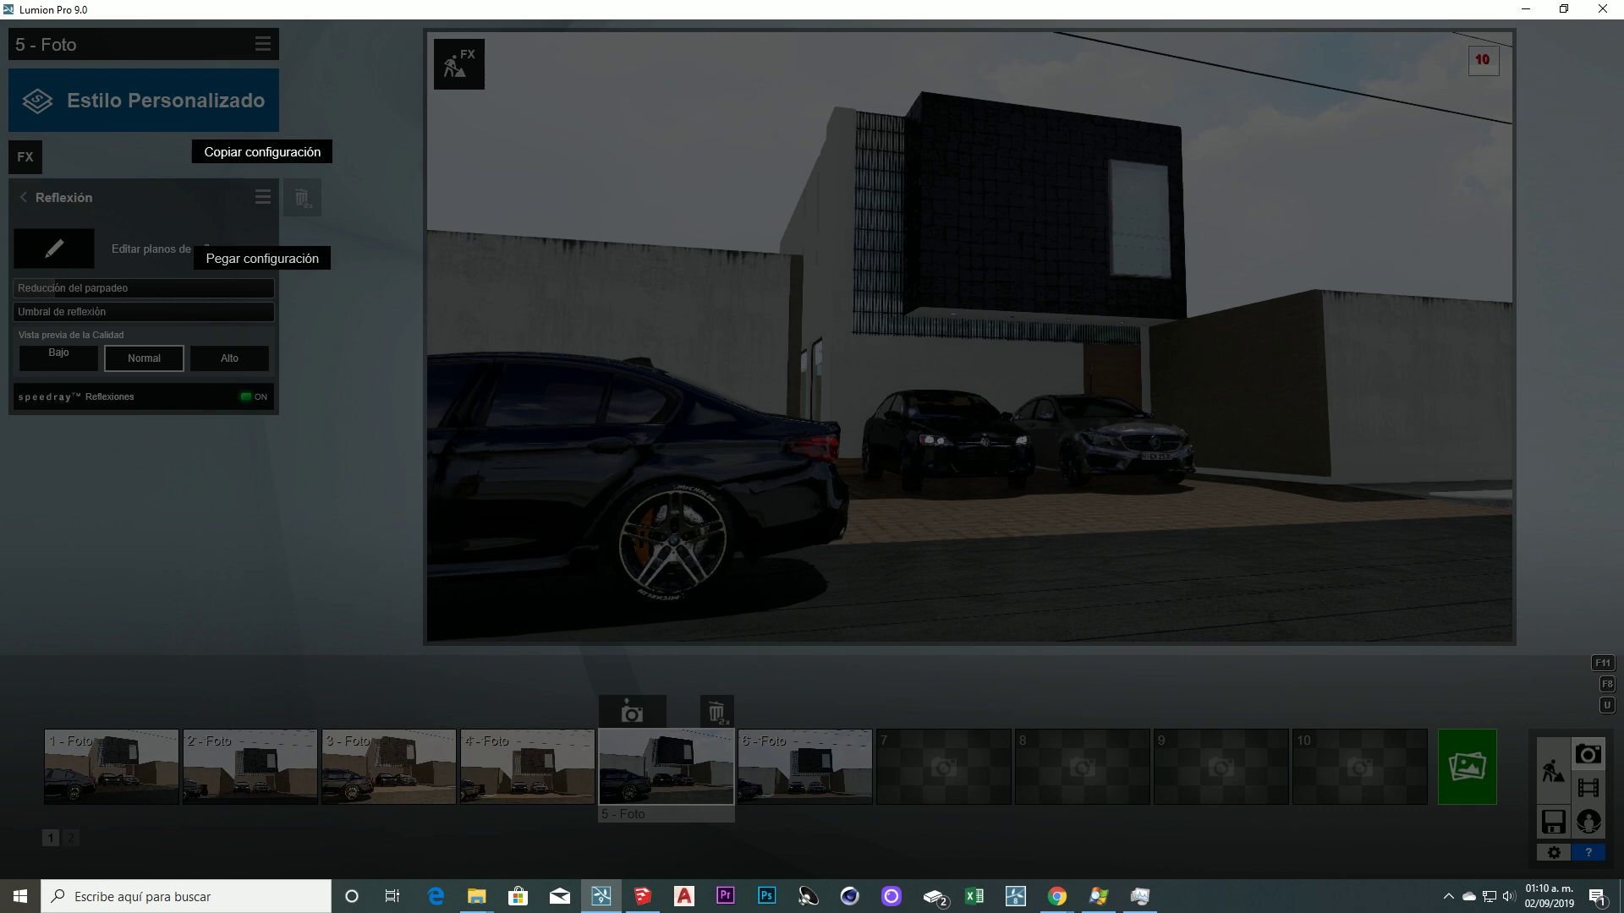
click(262, 152)
click(58, 356)
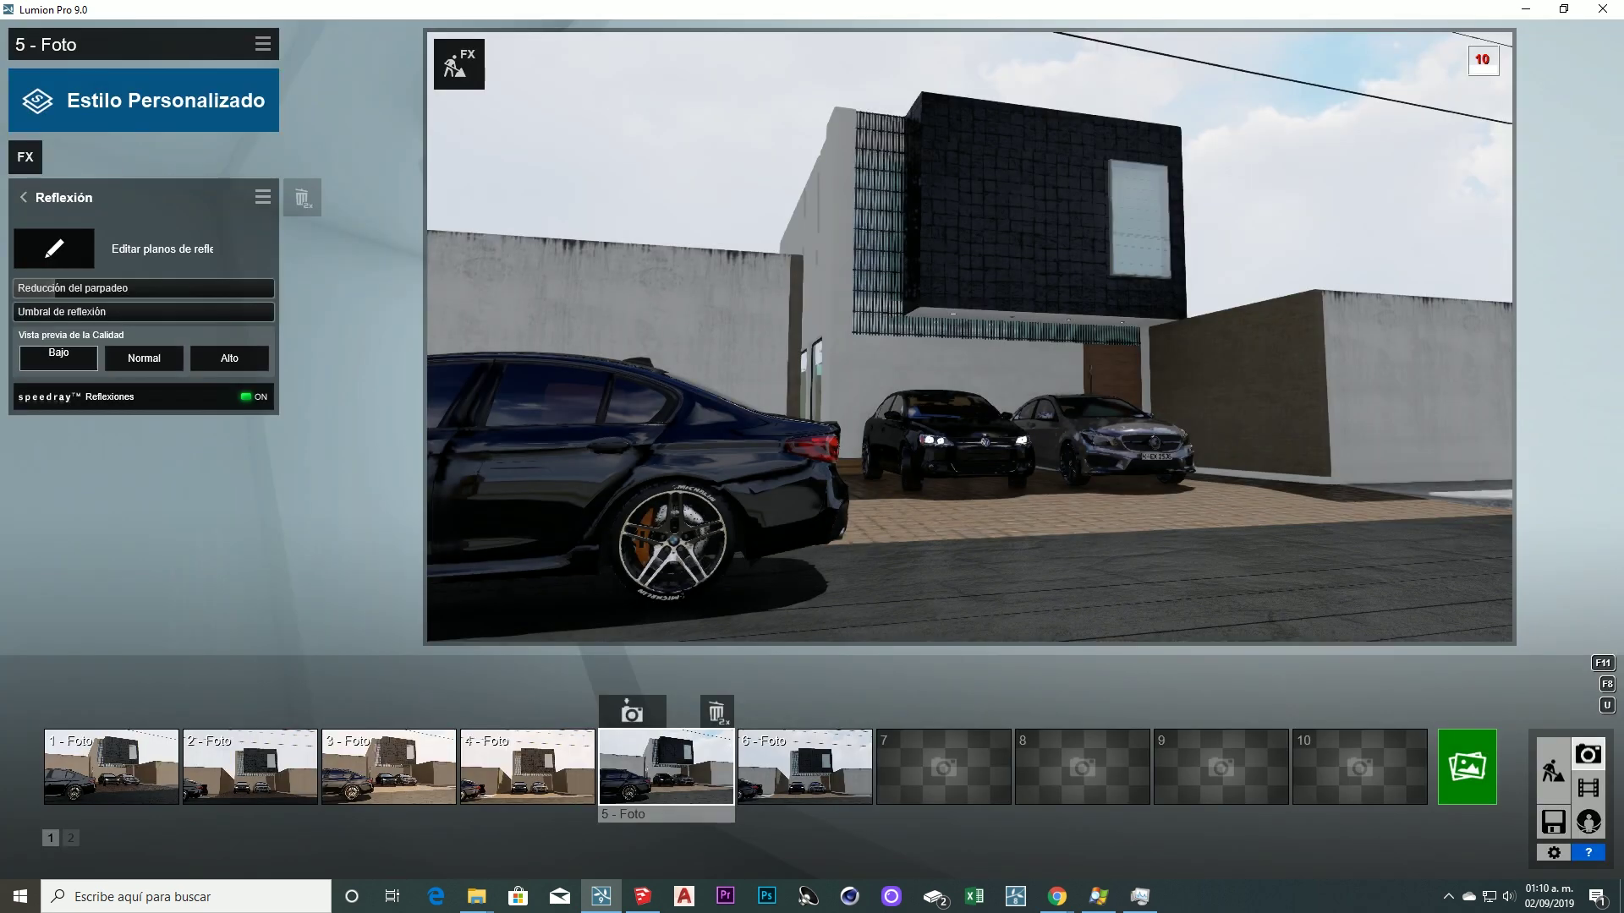
Paste the Reflexión settings onto photo 1 and bring up its Render Fotos options
click(110, 766)
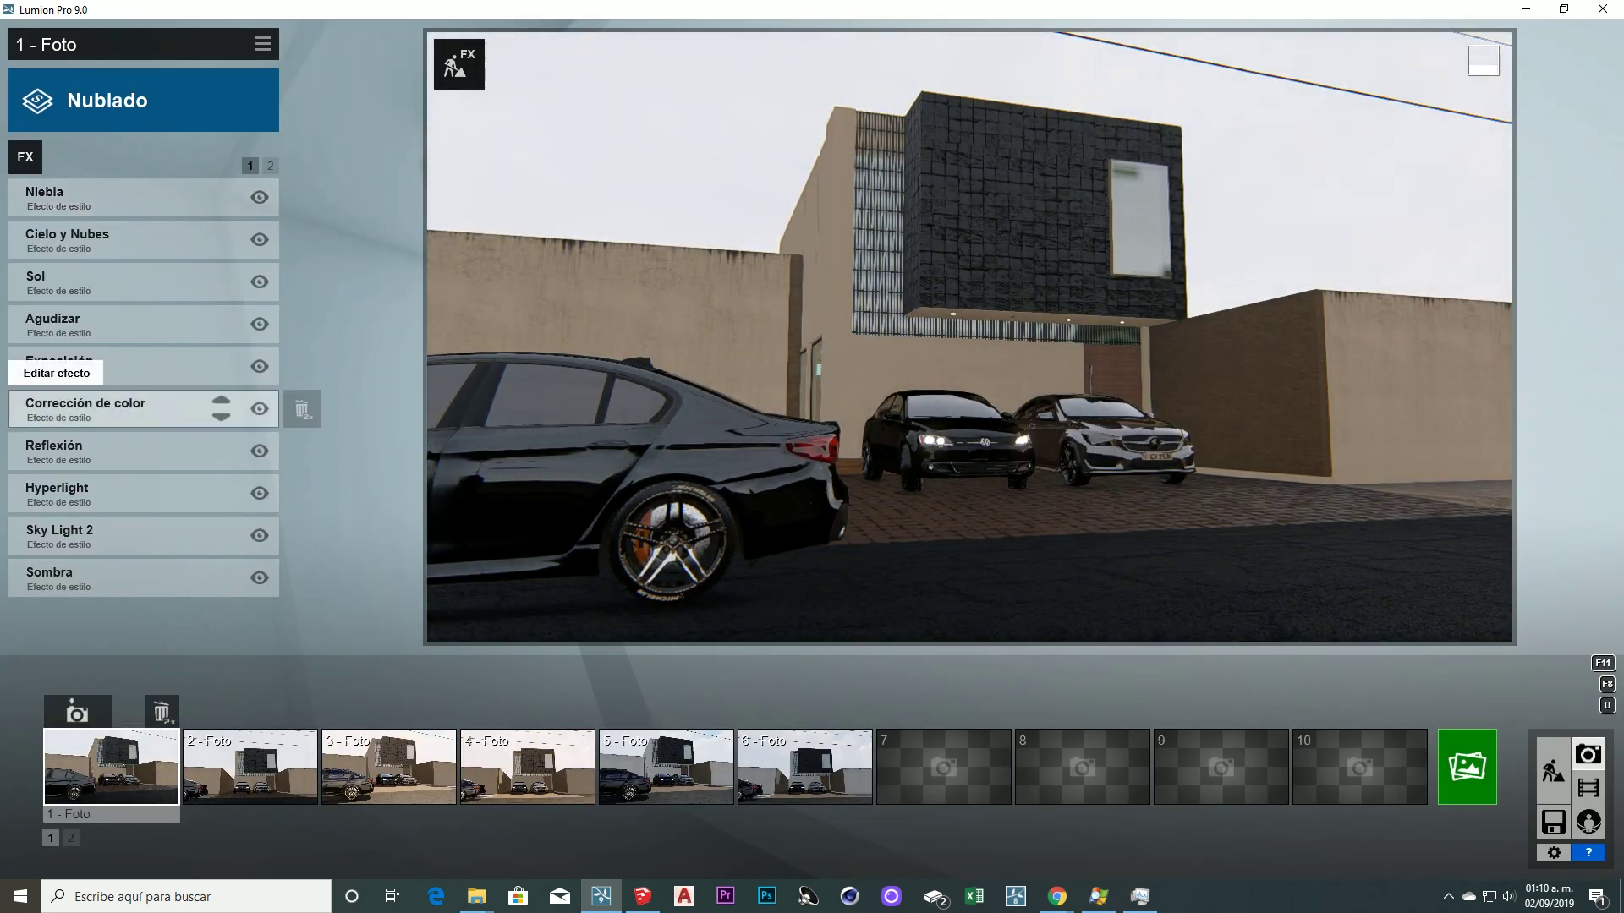
click(56, 447)
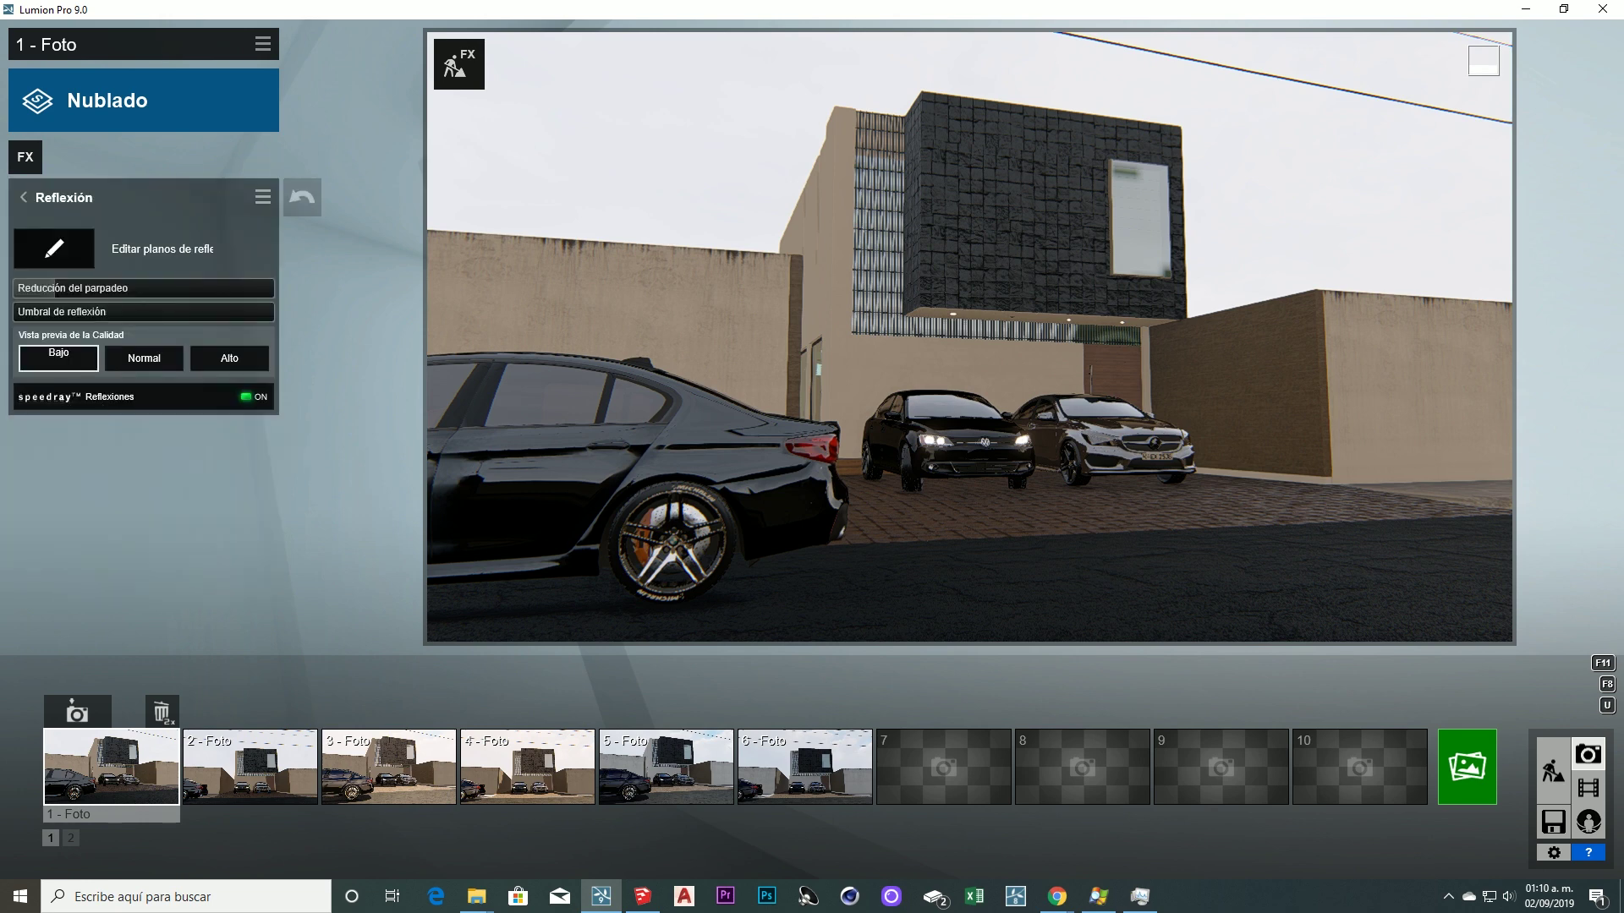
click(262, 197)
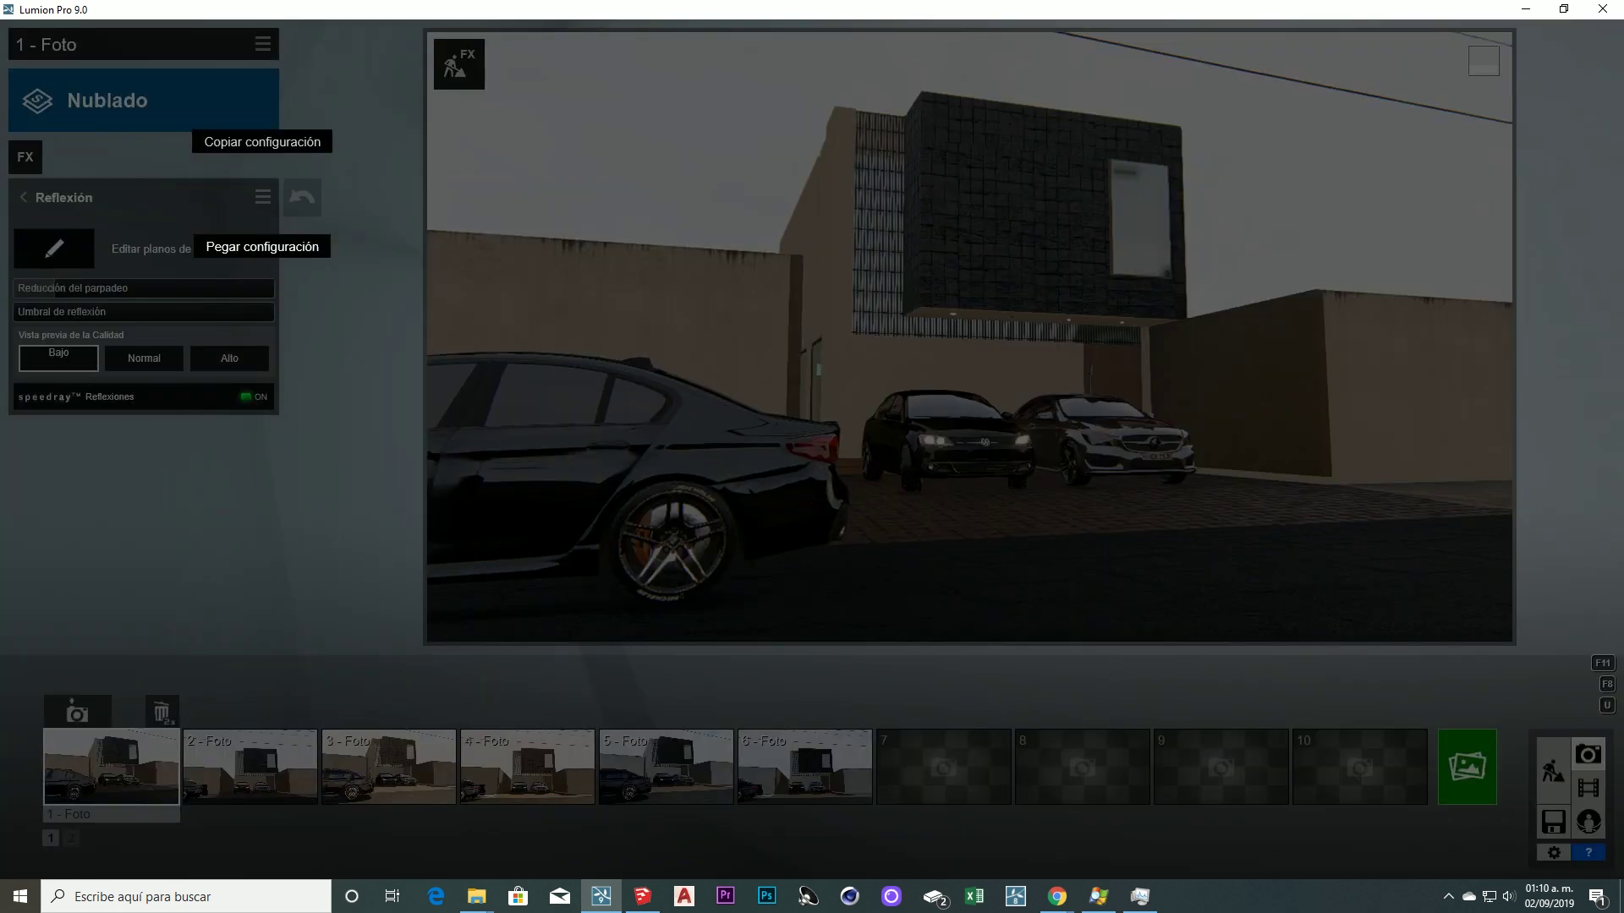
click(262, 246)
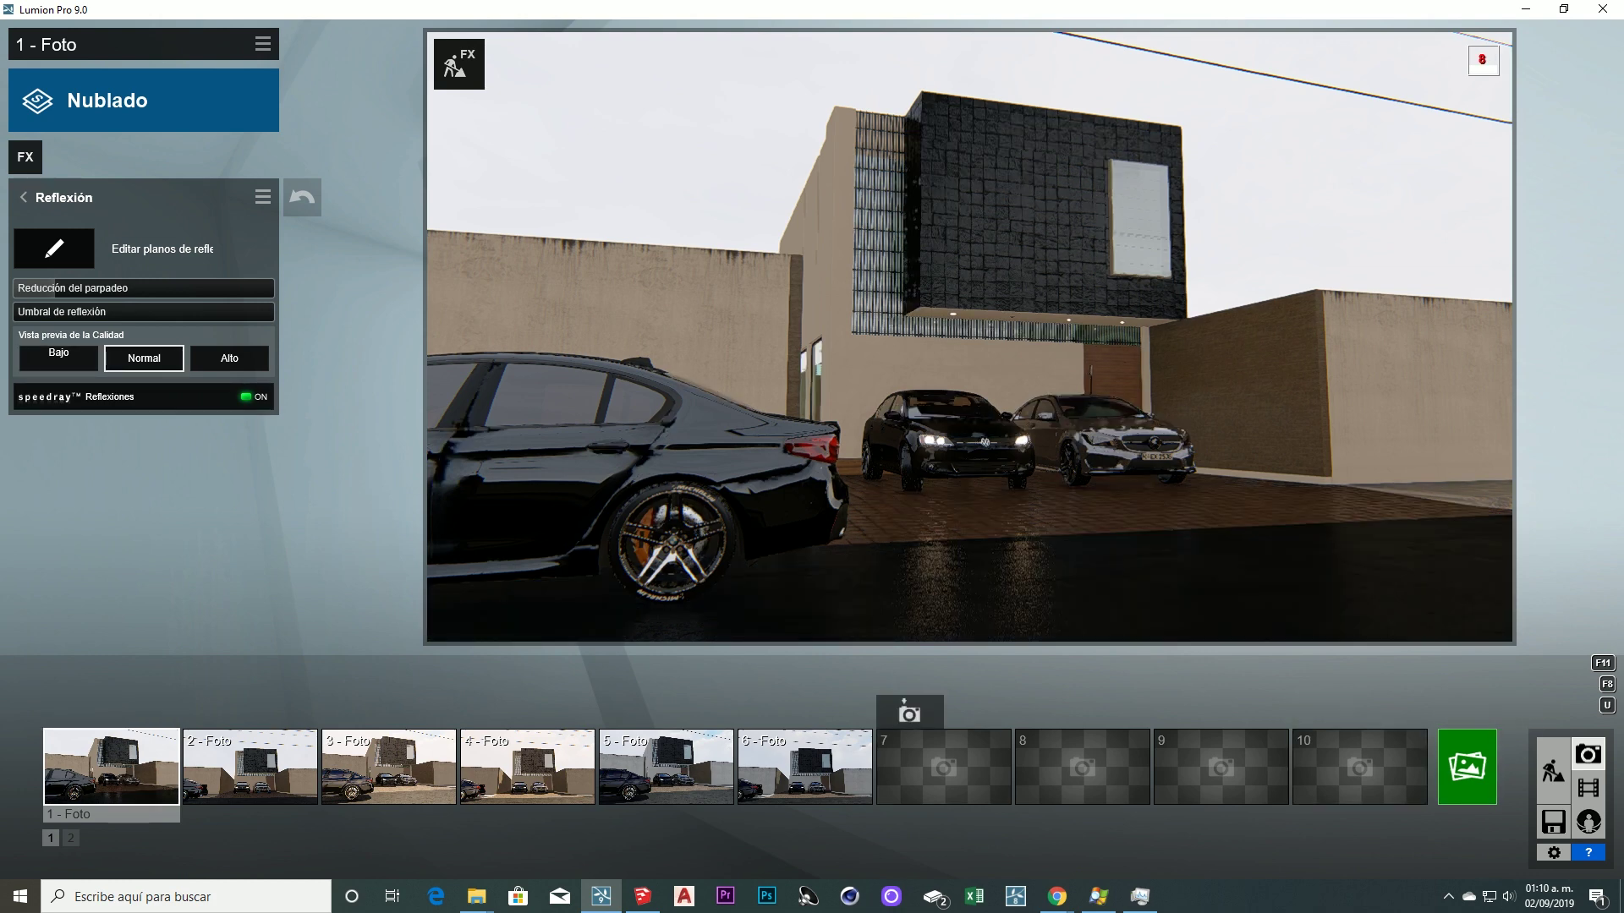
click(1467, 766)
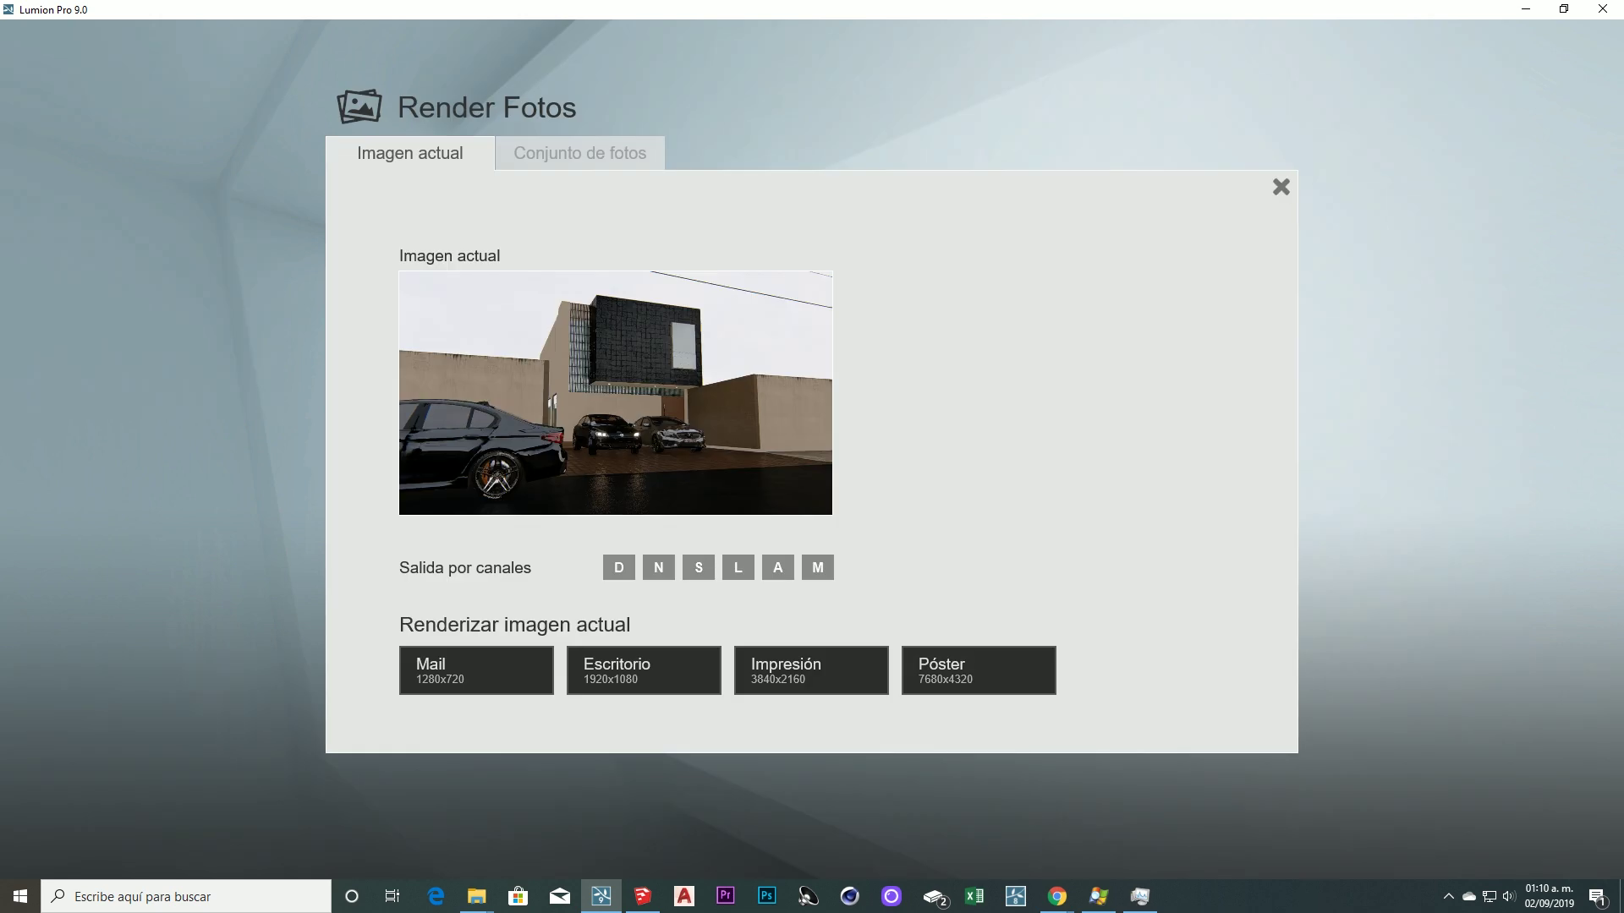
Render photo 1 at Escritorio 1920x1080 as JPG 'render reflexiones1', then close the finished render
click(642, 670)
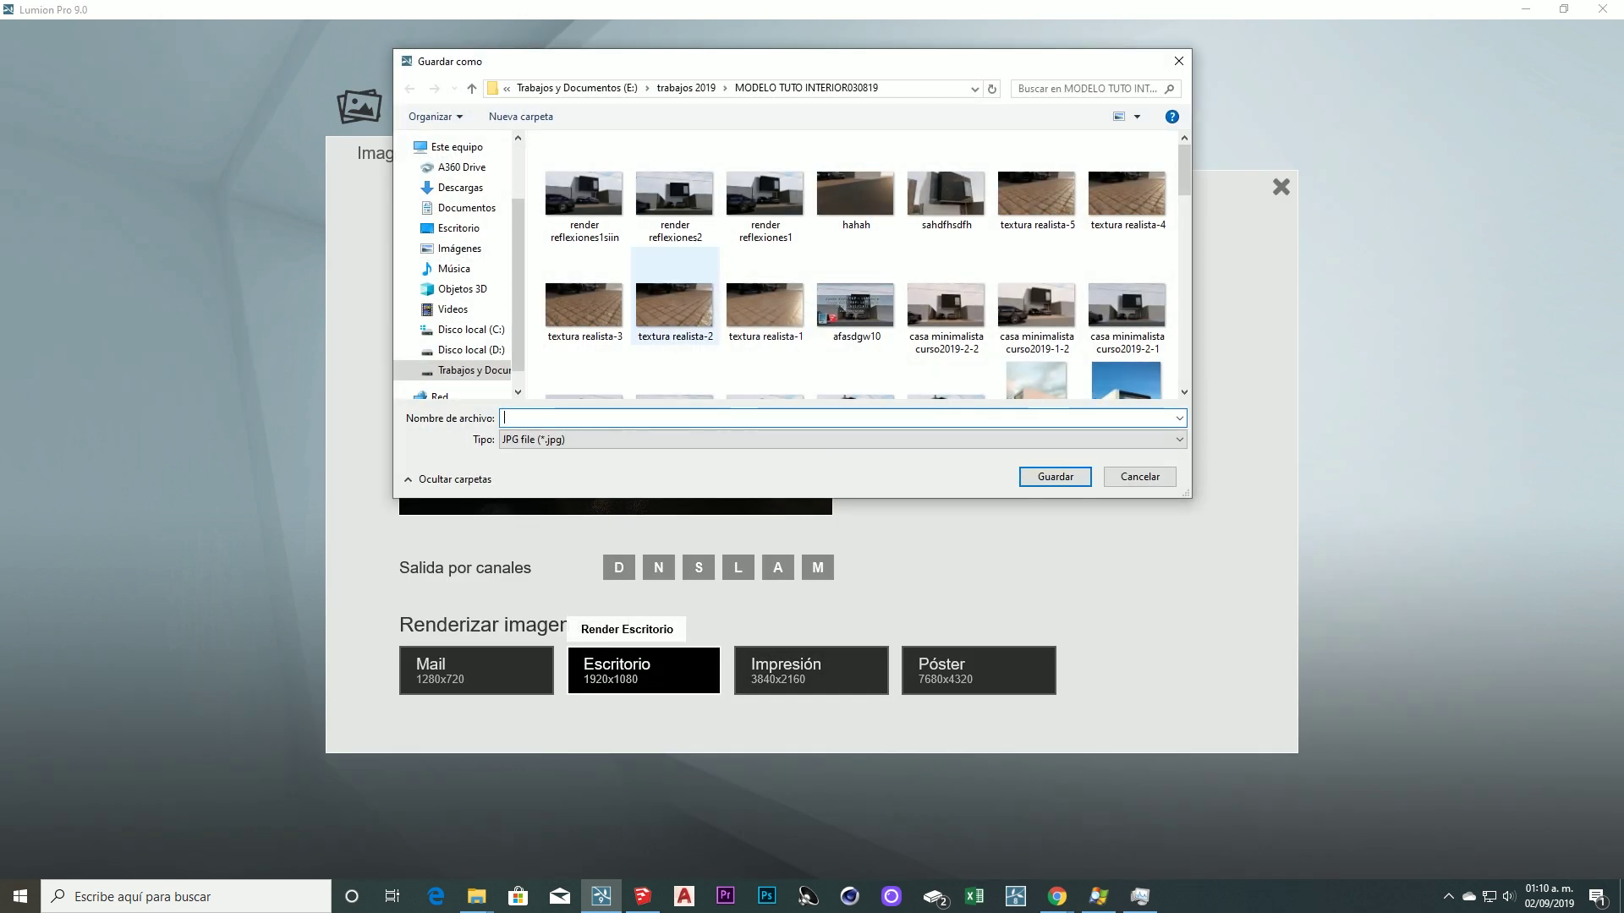
click(585, 195)
click(766, 195)
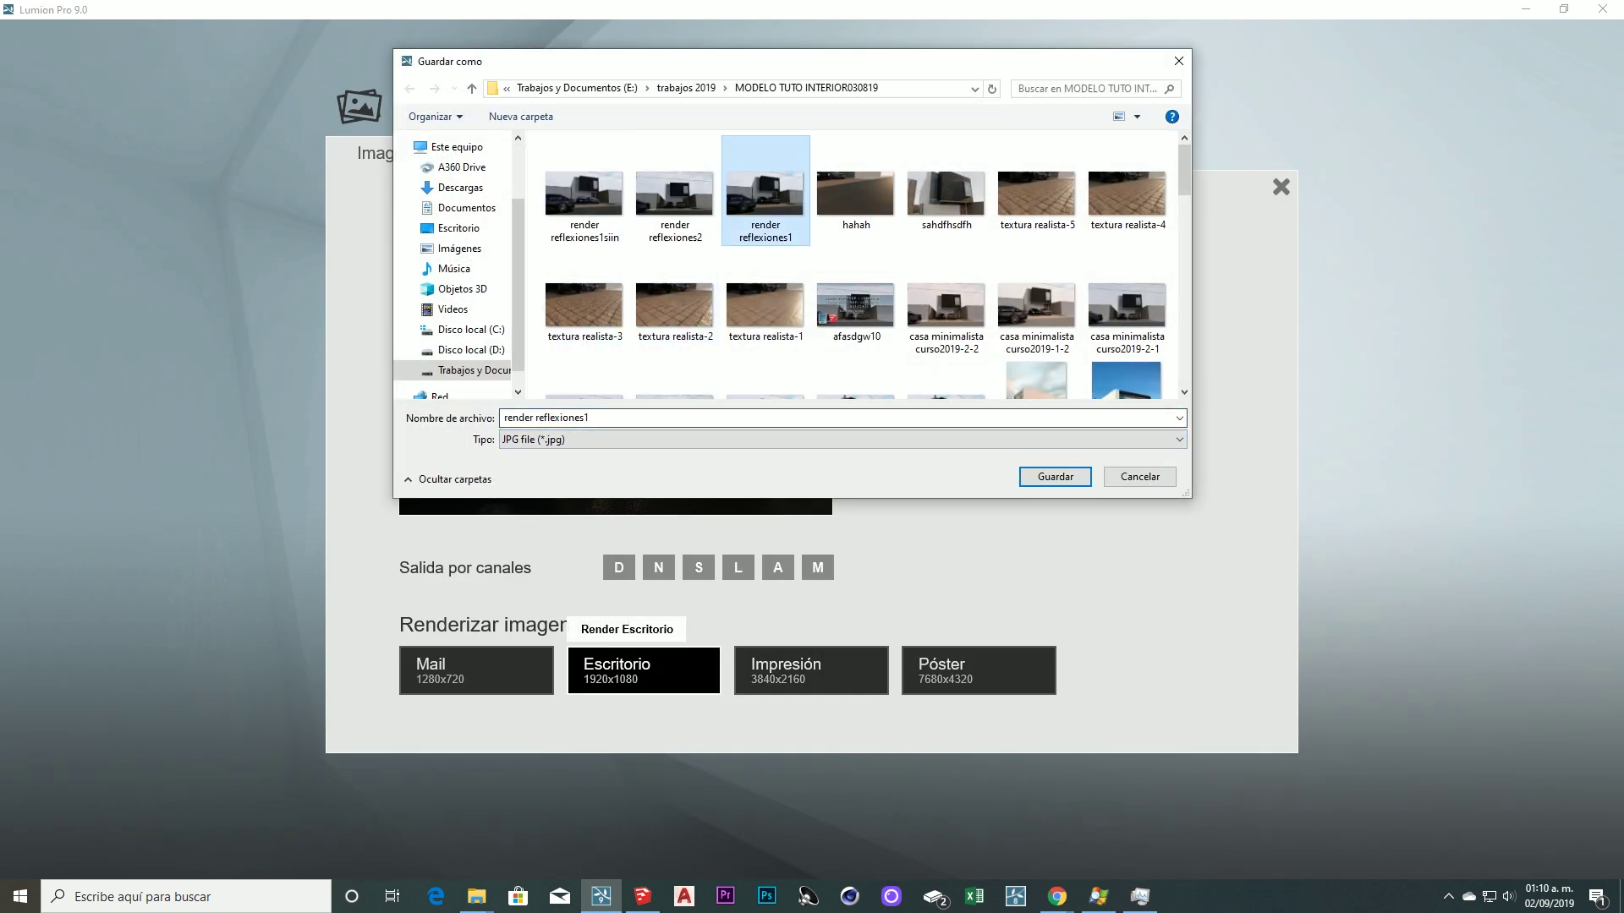
key(Return)
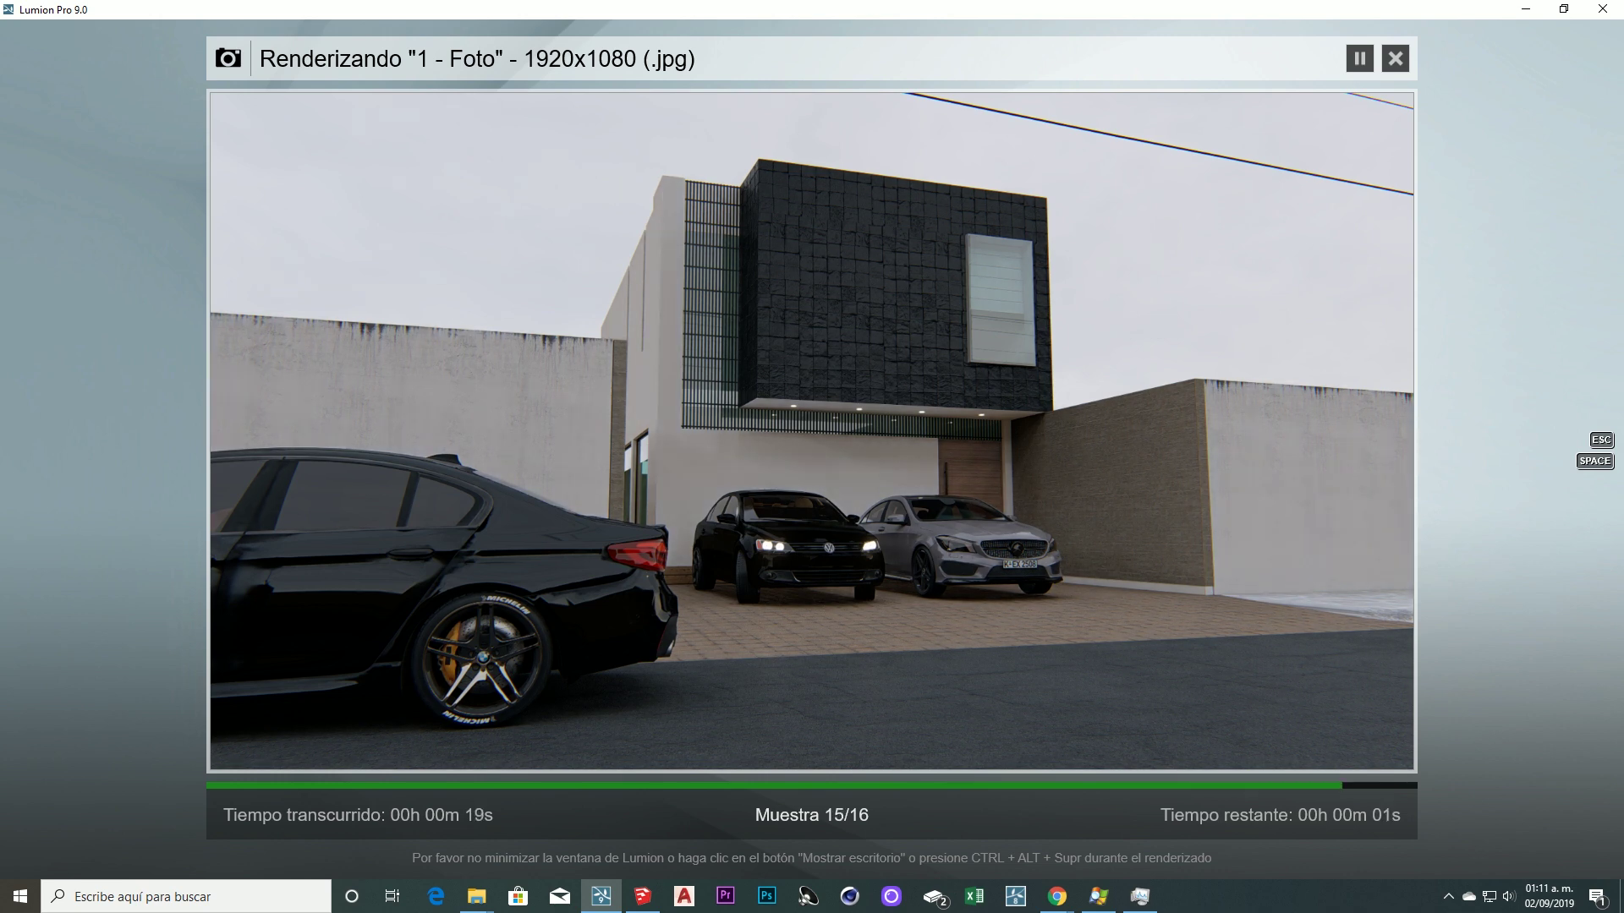
key(Return)
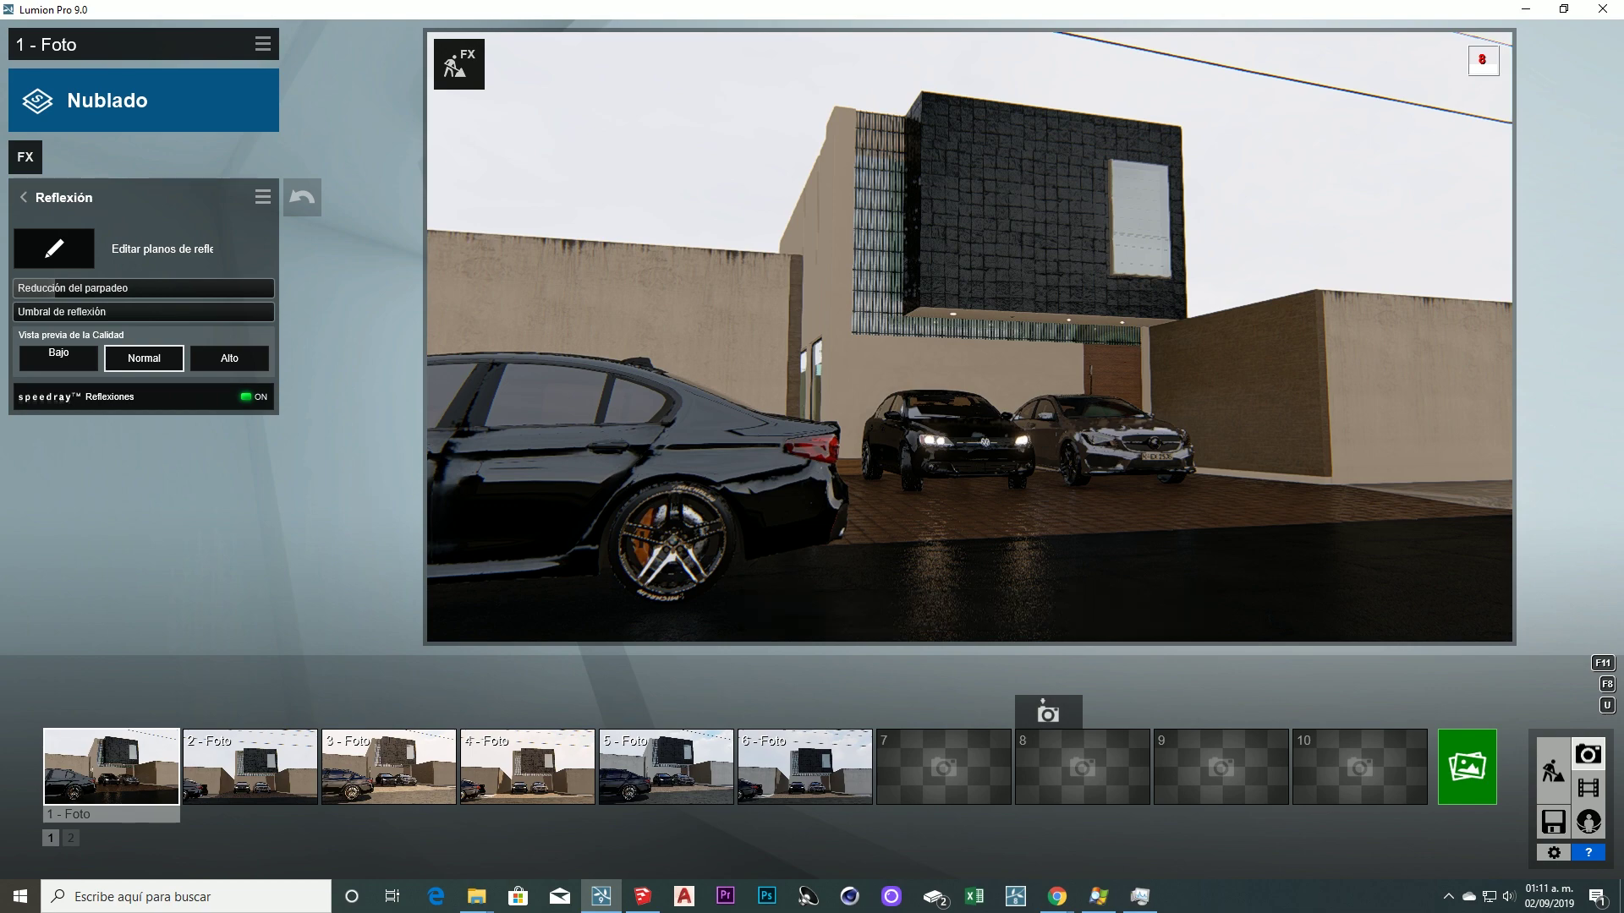
Select the 3 - Foto thumbnail in the photo strip
click(389, 765)
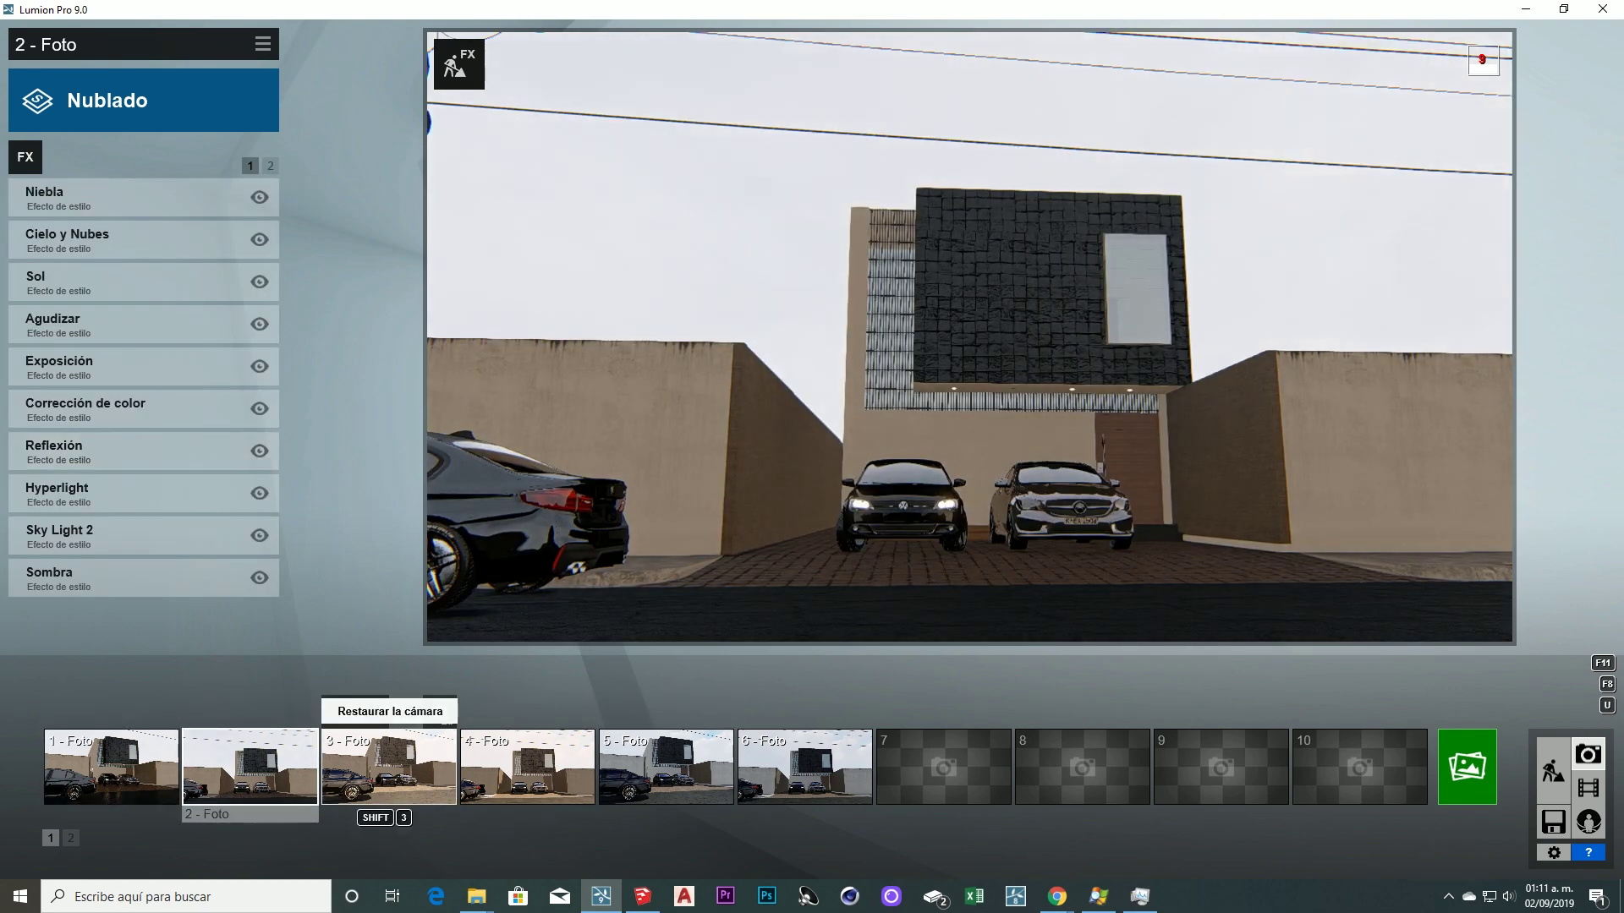